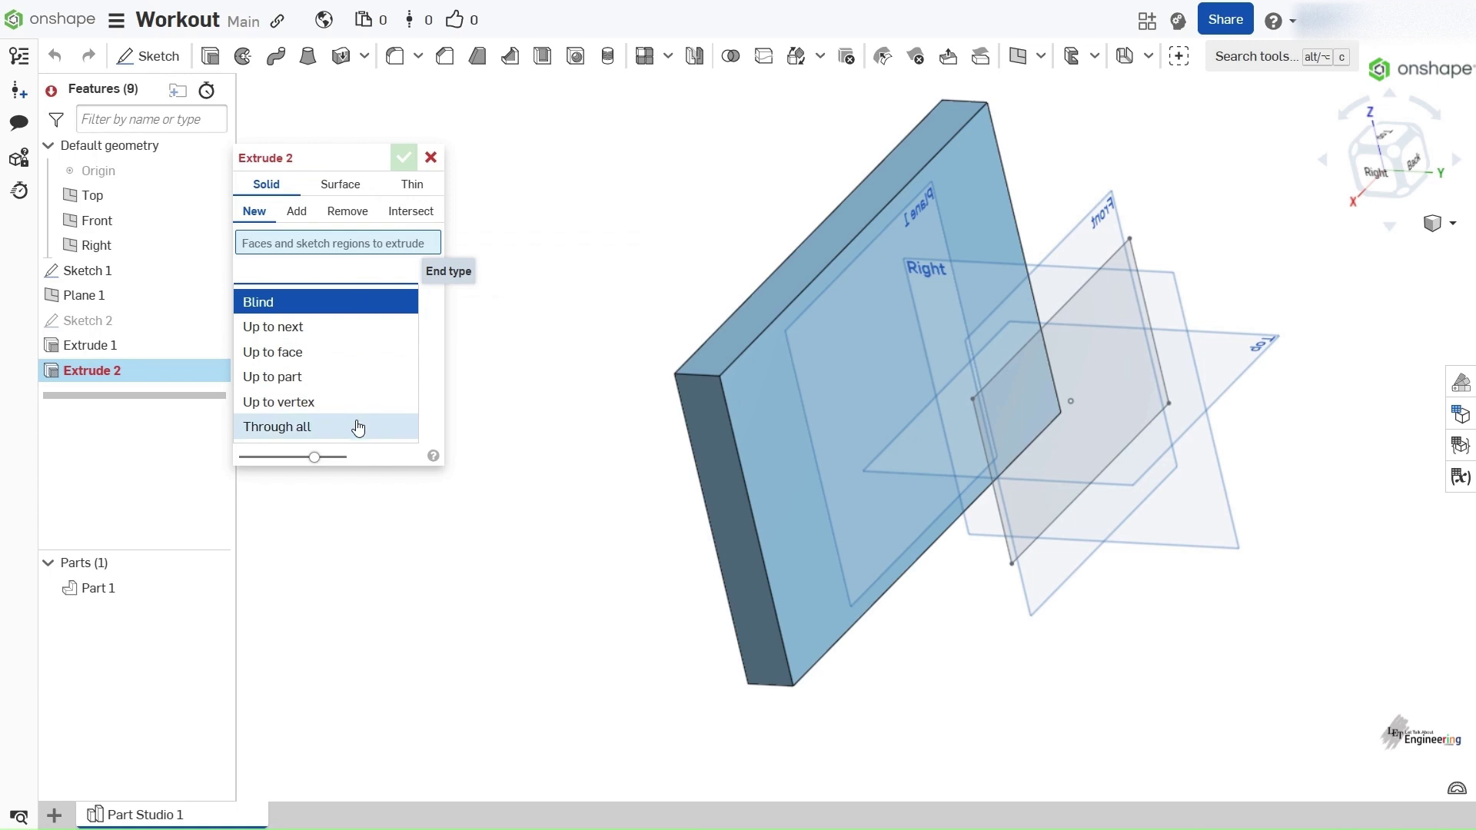
click(331, 158)
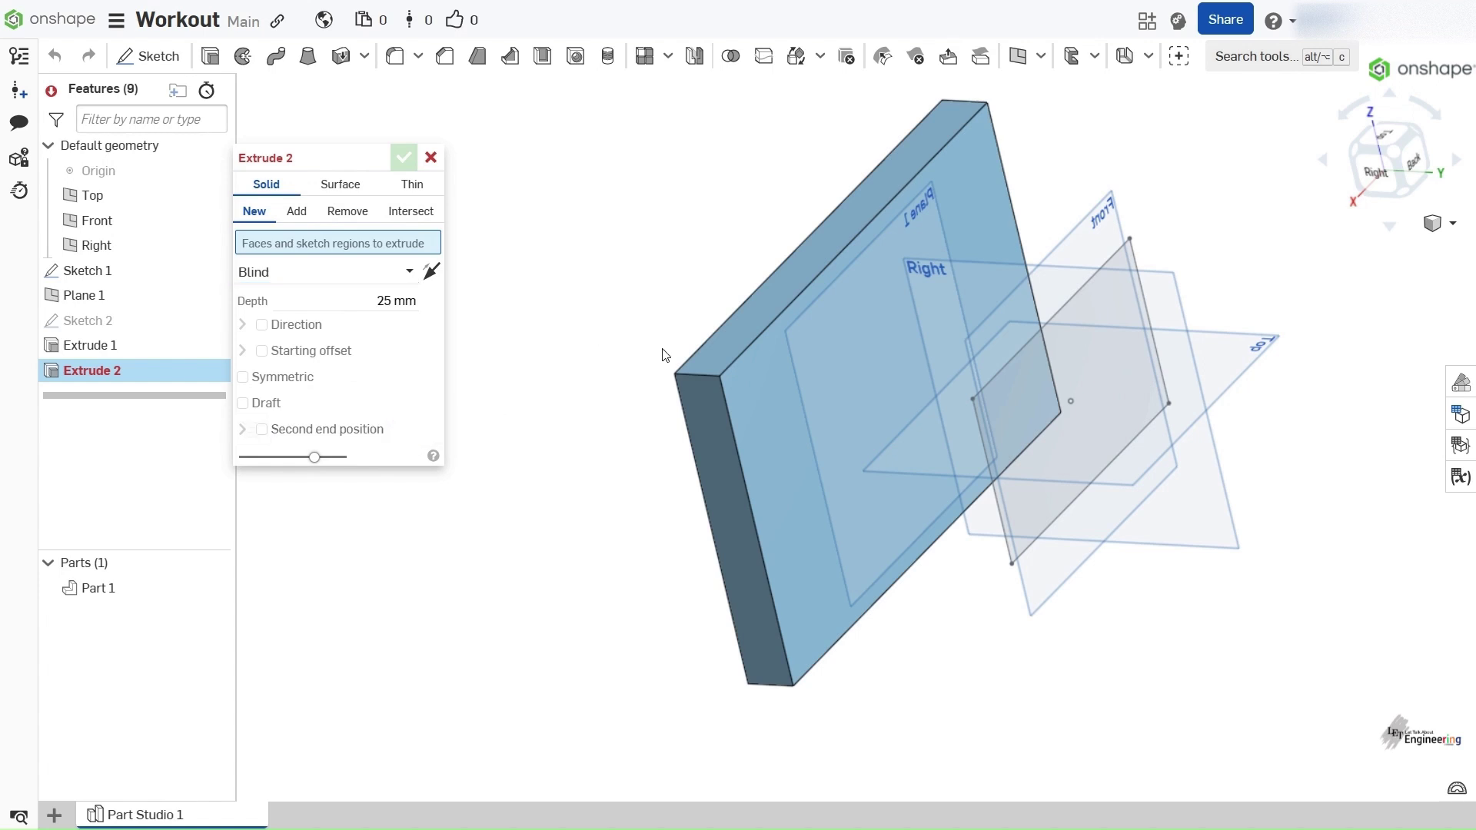
mouse_move(761, 518)
right_down()
mouse_move(855, 477)
mouse_move(777, 515)
mouse_move(798, 529)
mouse_move(816, 510)
mouse_move(753, 505)
right_up()
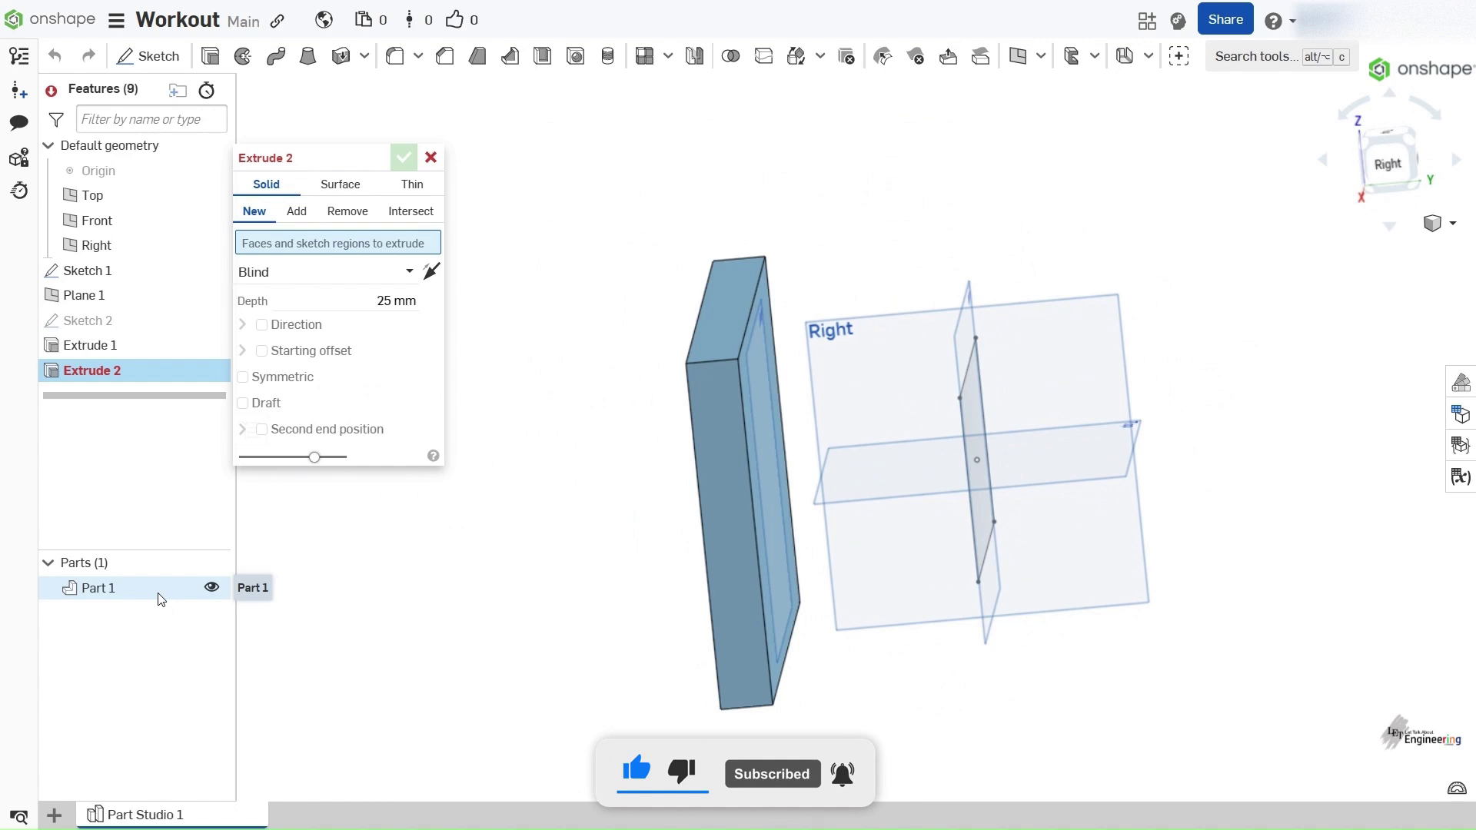
click(431, 157)
Highlight Part 1 to examine which body it represents in the model
right_drag(676, 270, 754, 349)
click(745, 334)
click(131, 592)
right_drag(428, 646, 449, 586)
click(453, 595)
scroll(453, 595, up, 2)
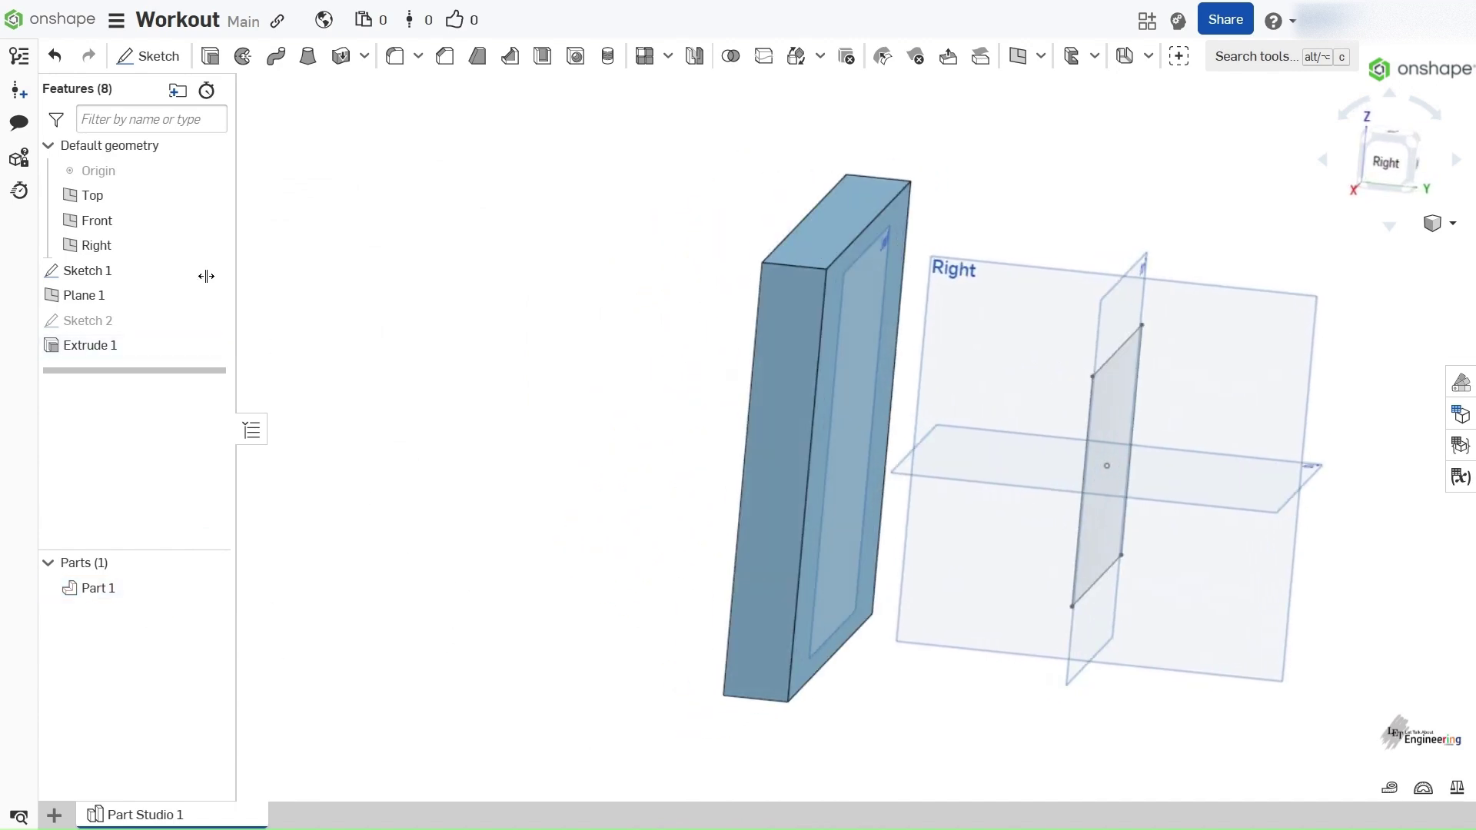
Extrude the Sketch 1 rectangle as a new solid part with a blind depth of 25 mm
click(215, 57)
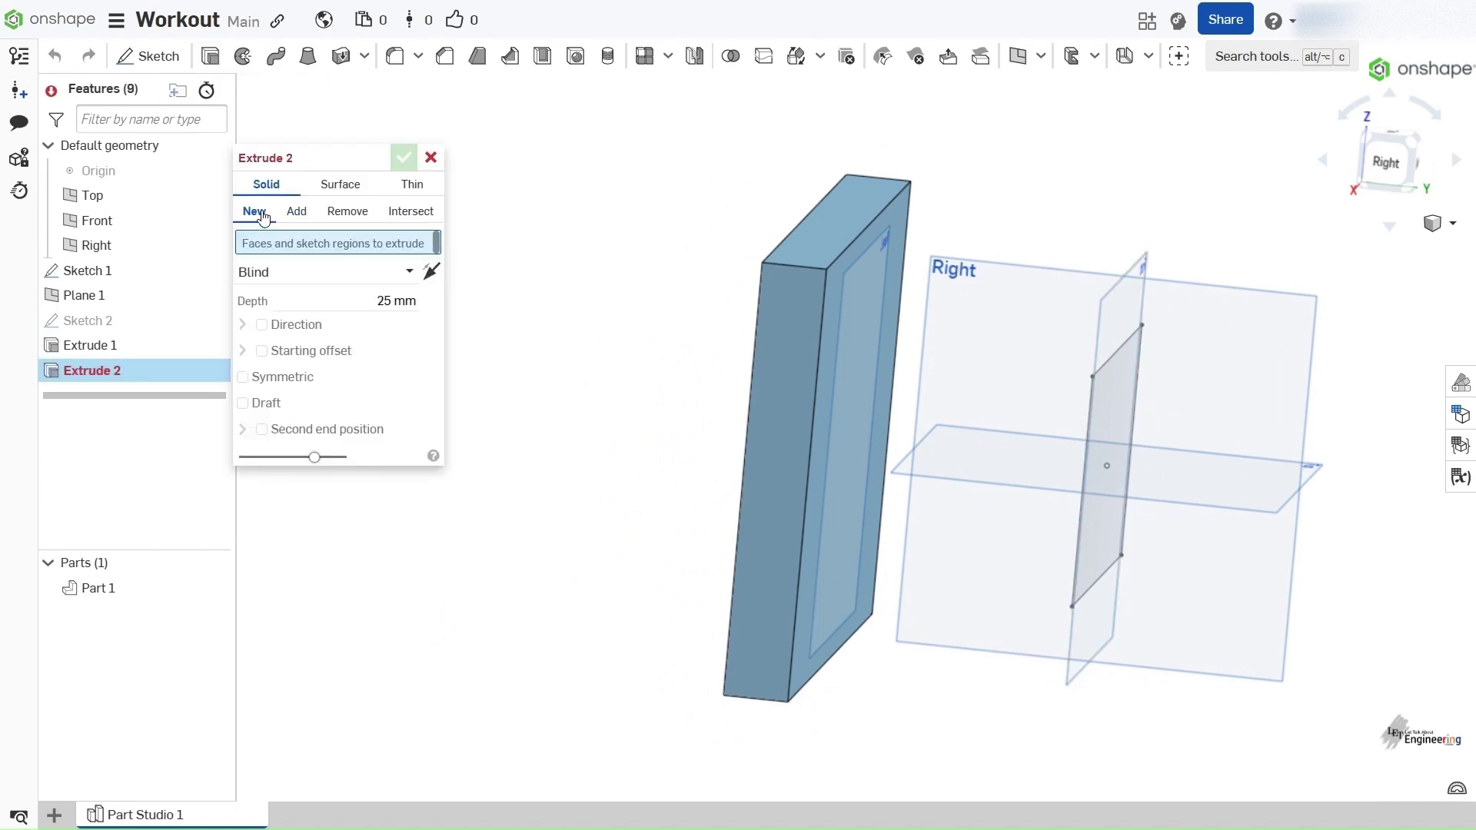
mouse_move(524, 437)
right_down()
mouse_move(630, 459)
mouse_move(1058, 423)
mouse_move(986, 424)
right_up()
click(1079, 417)
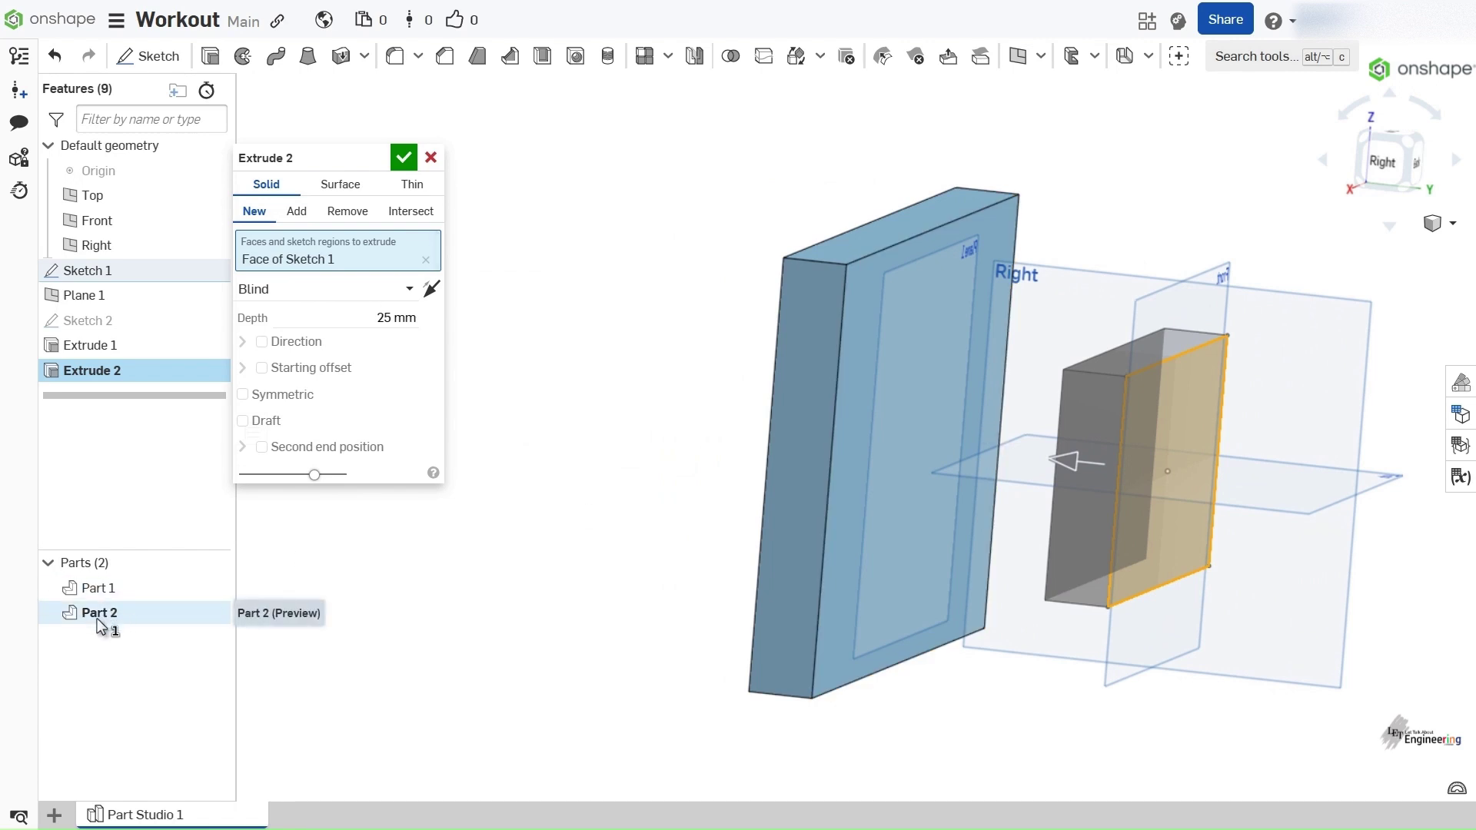
right_drag(1009, 518, 1199, 476)
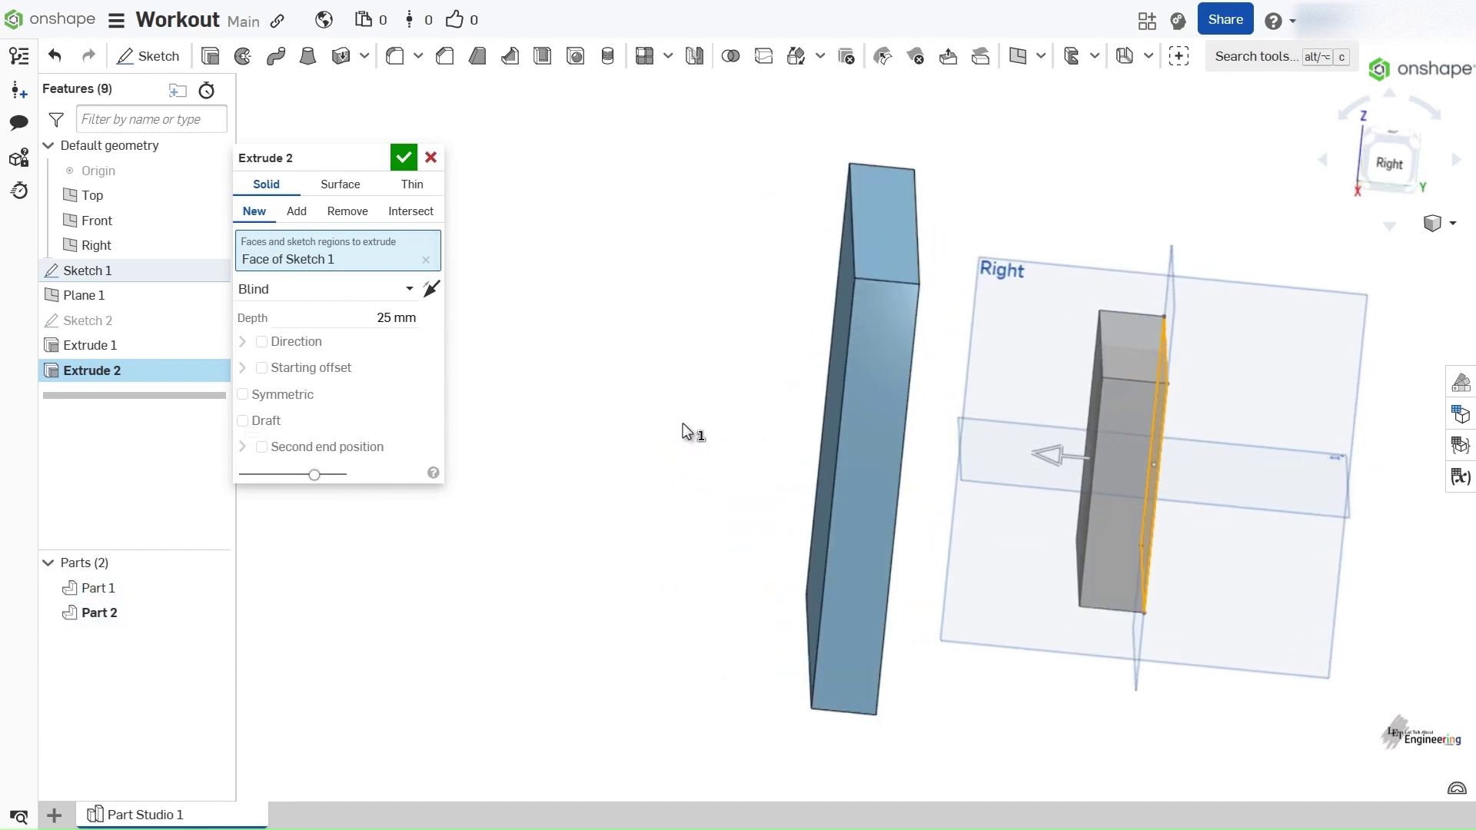
click(404, 159)
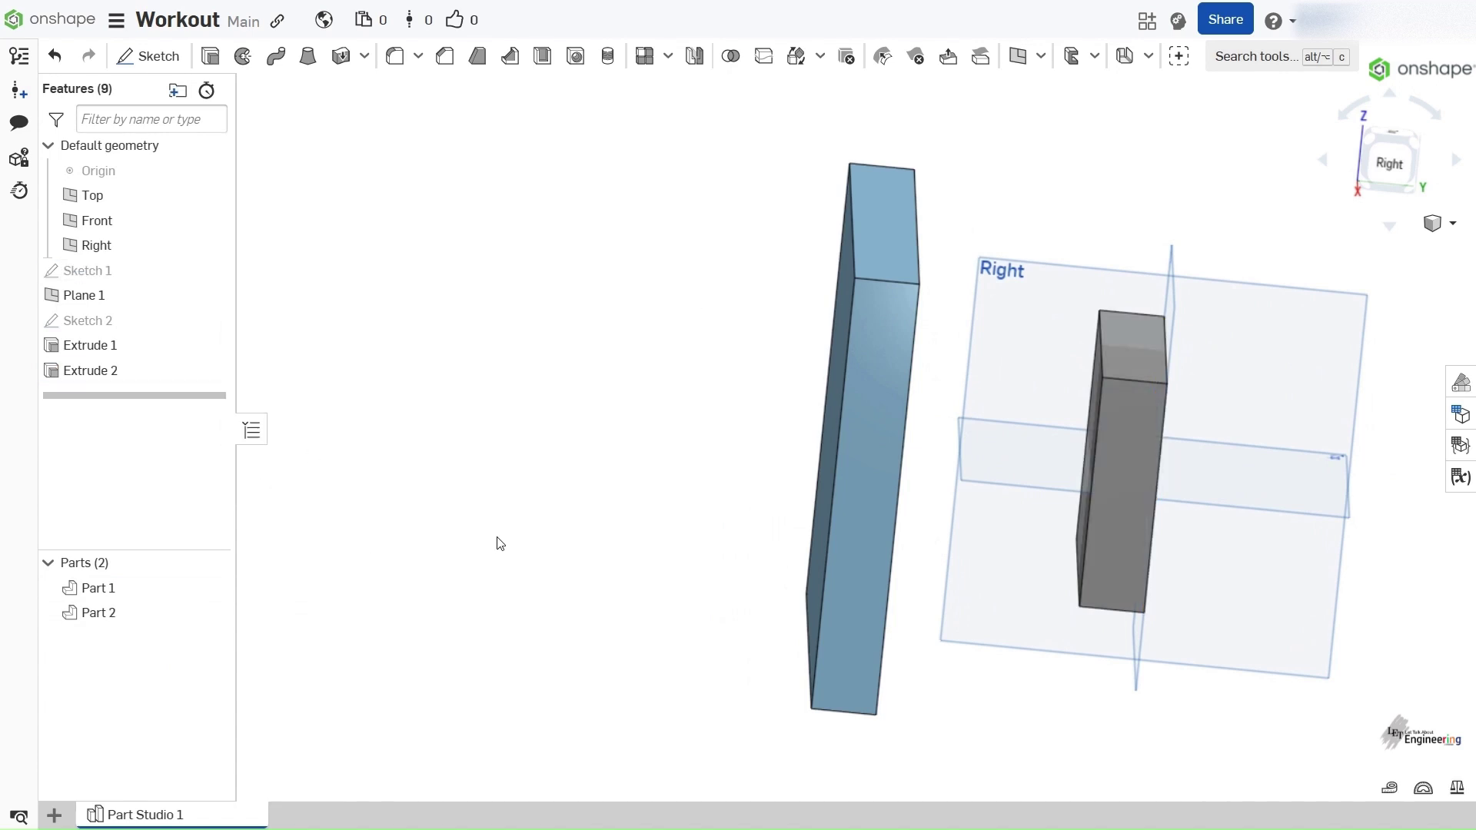
Highlight Part 2 and Part 1 in turn to examine which body belongs to each part
right_drag(498, 521, 516, 520)
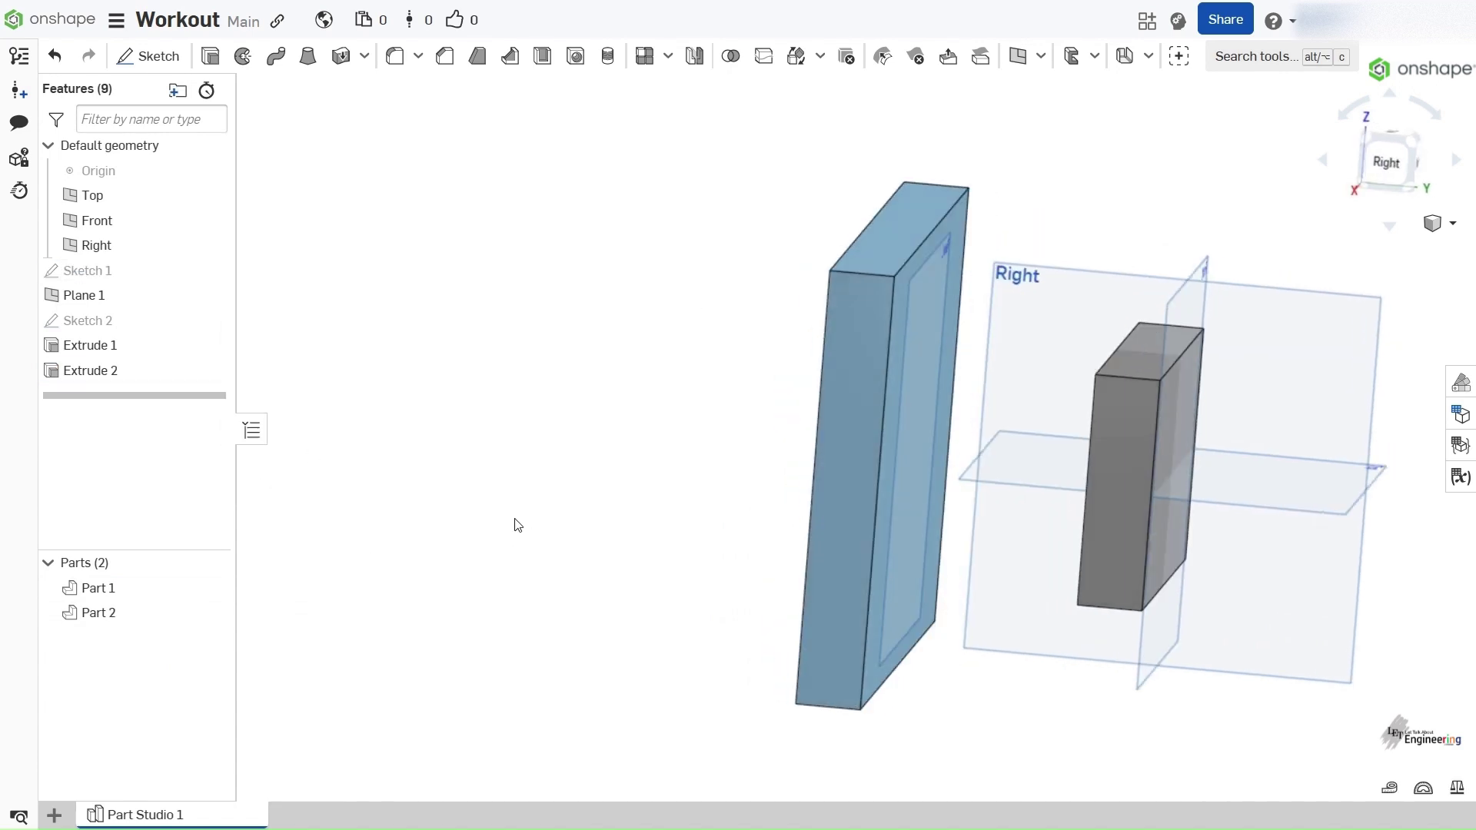
click(121, 624)
click(118, 620)
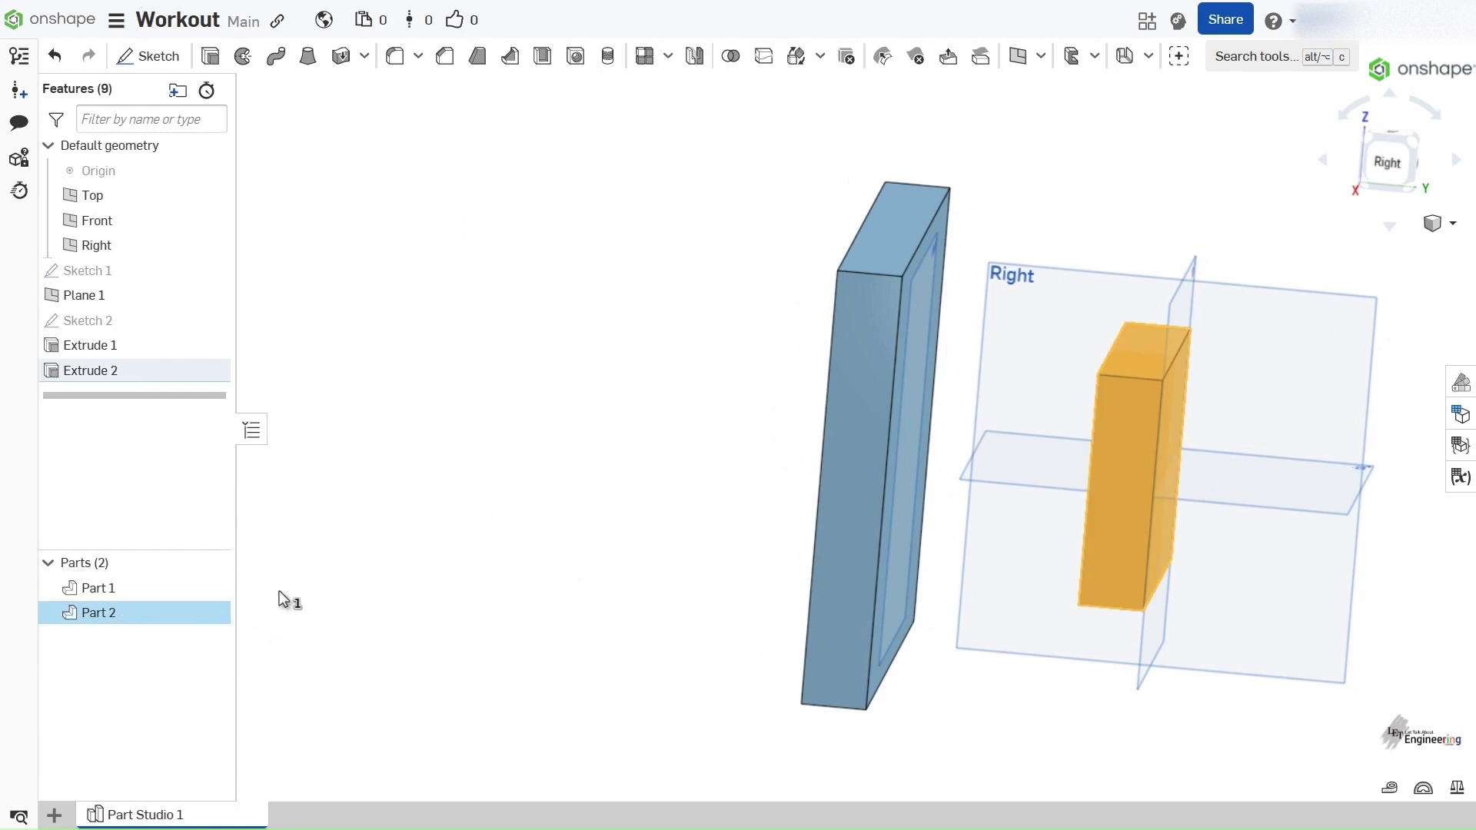
right_drag(594, 507, 1132, 381)
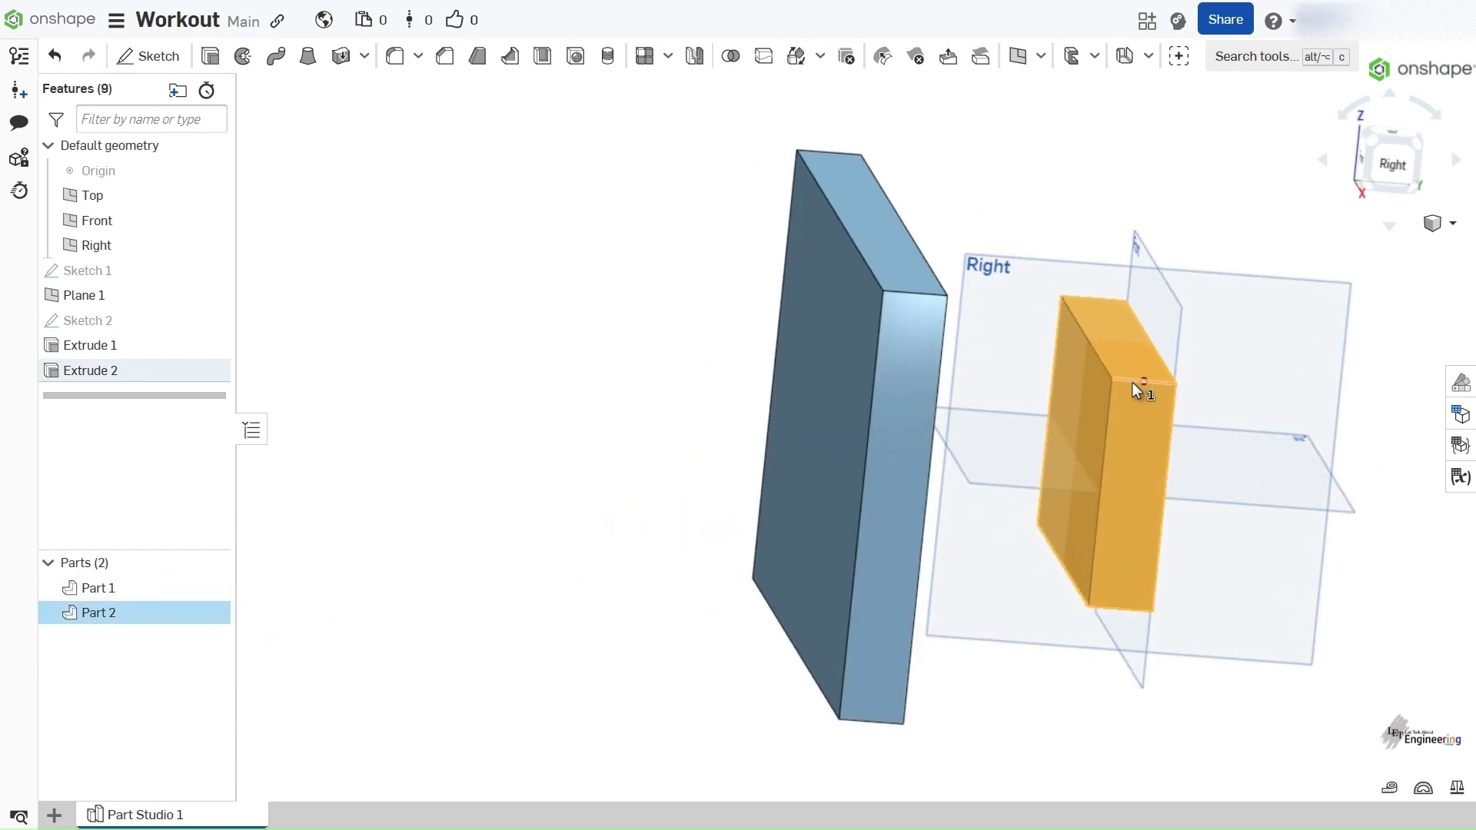
right_drag(613, 459, 548, 507)
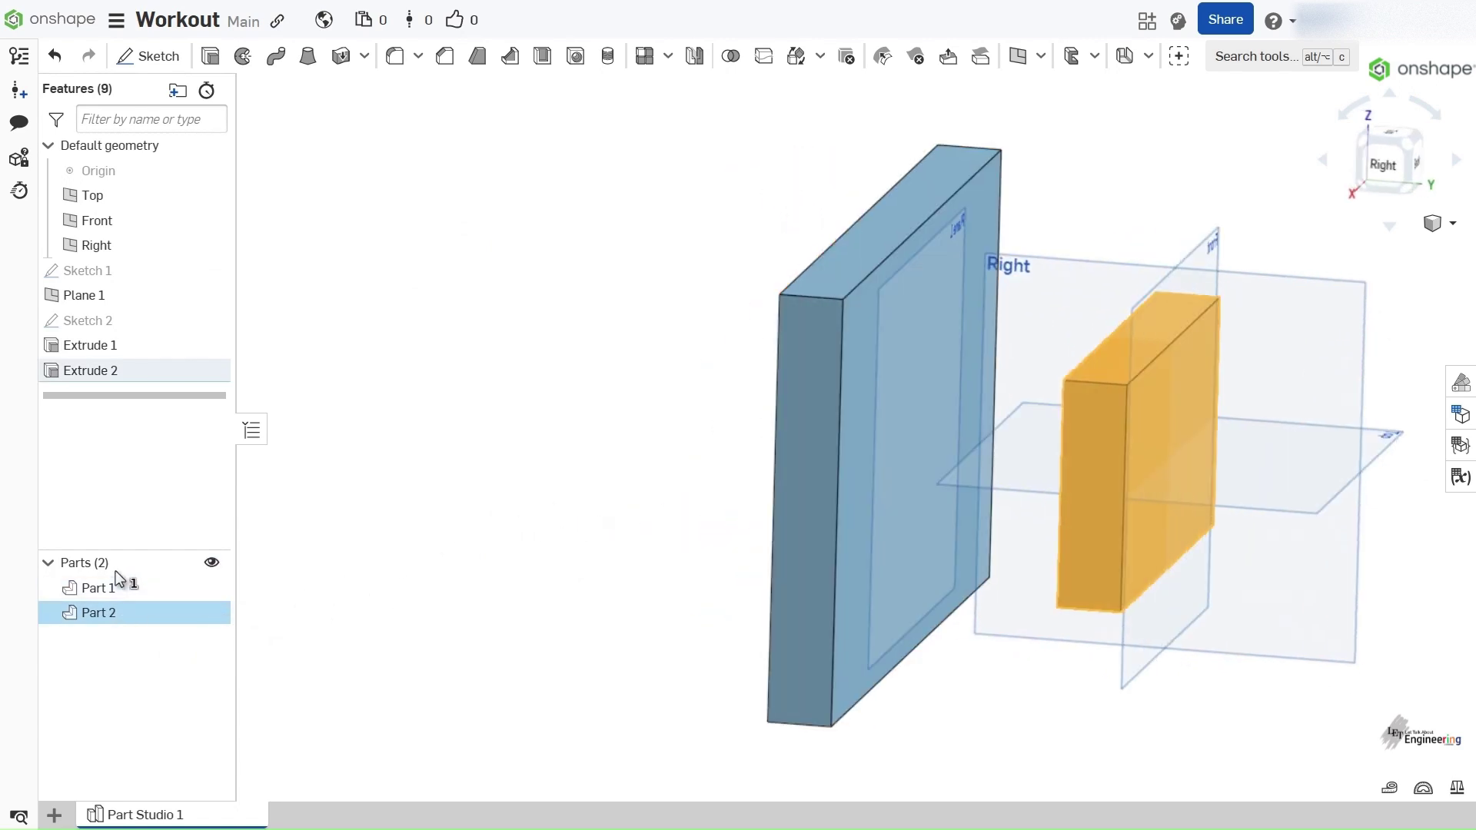
ctrl+click(119, 593)
ctrl+click(123, 608)
right_drag(379, 596, 580, 480)
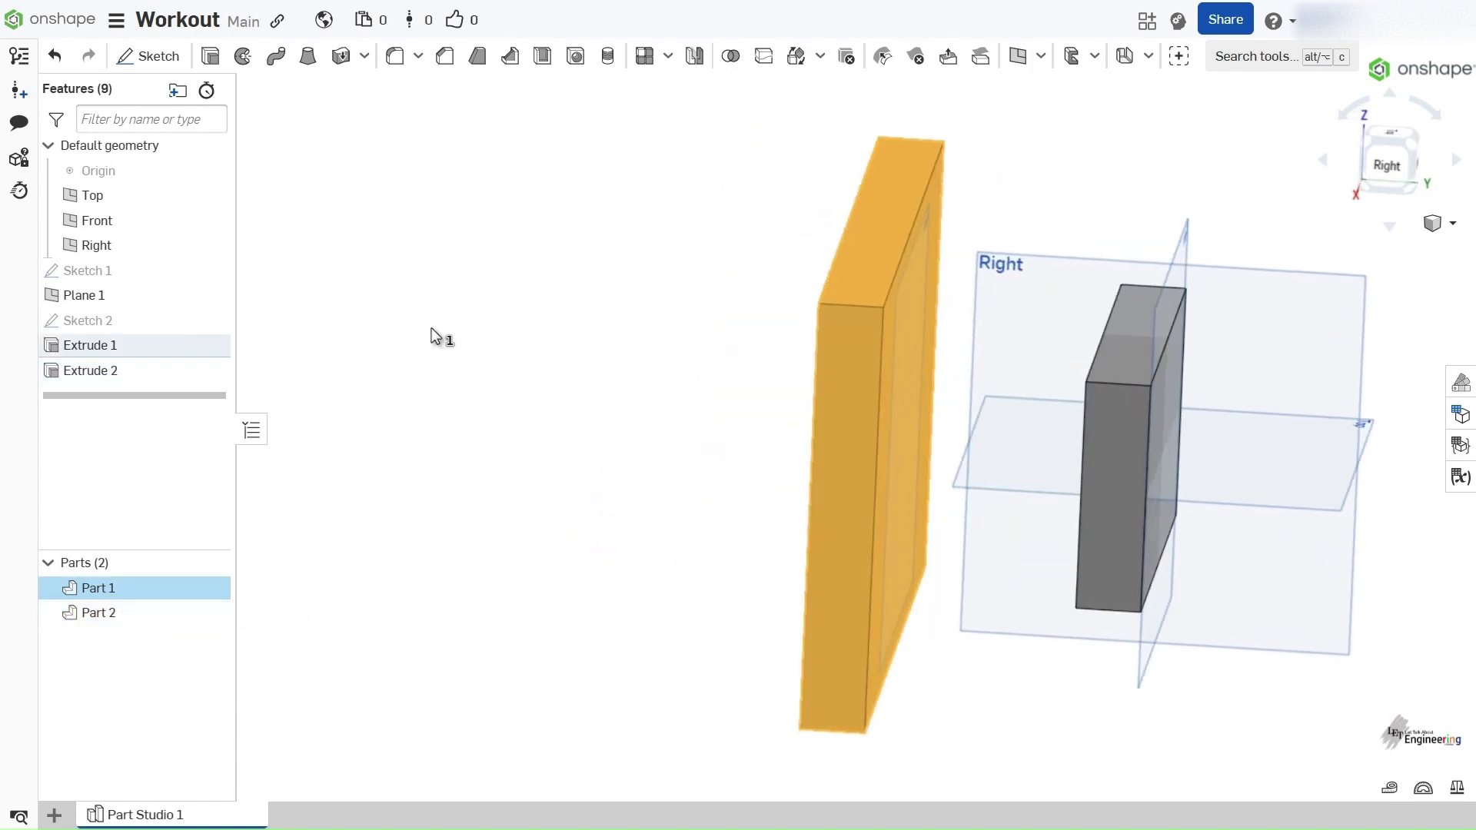
click(432, 388)
scroll(550, 511, down, 3)
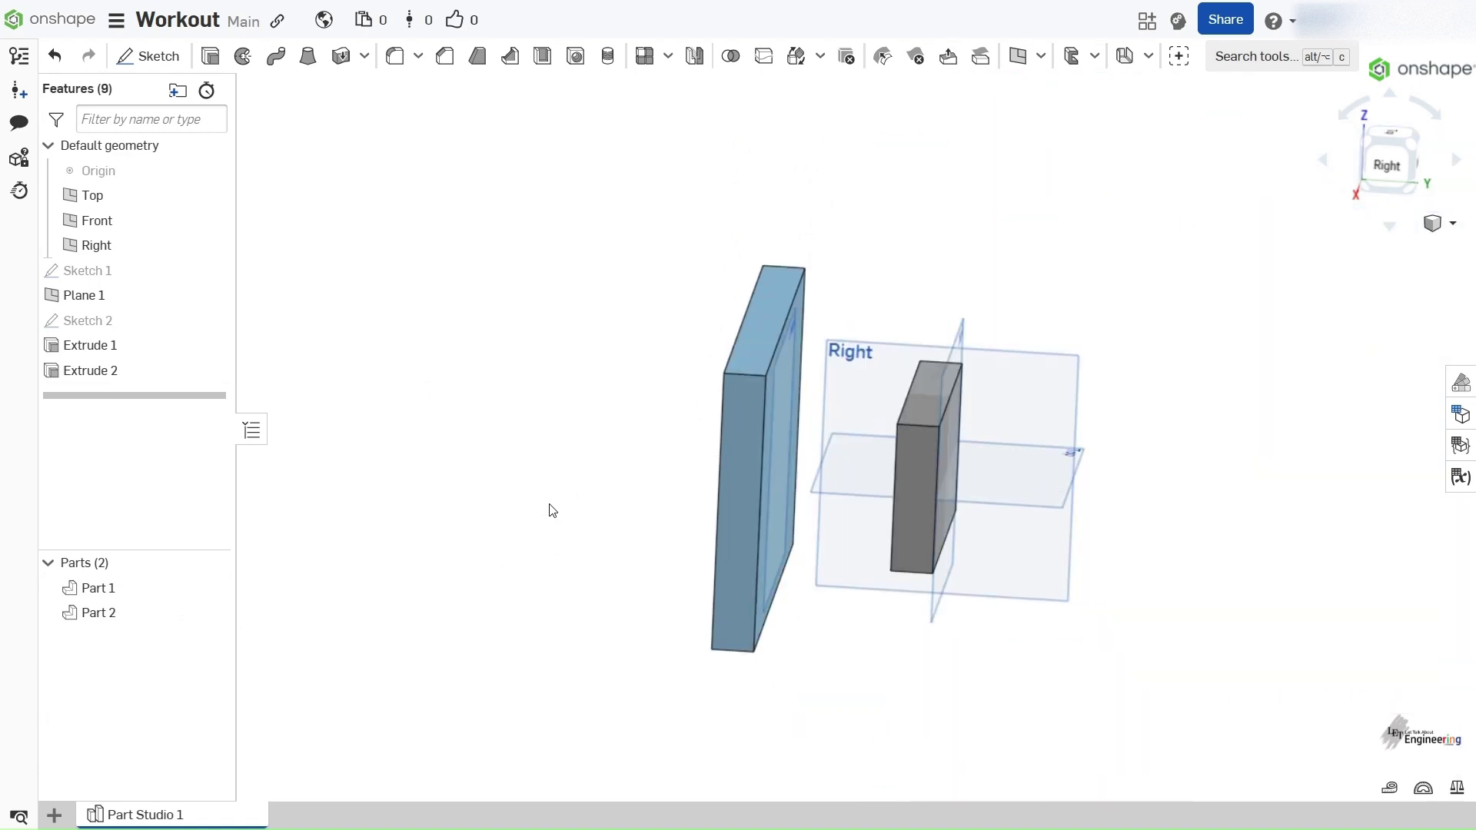
right_drag(1048, 494, 953, 444)
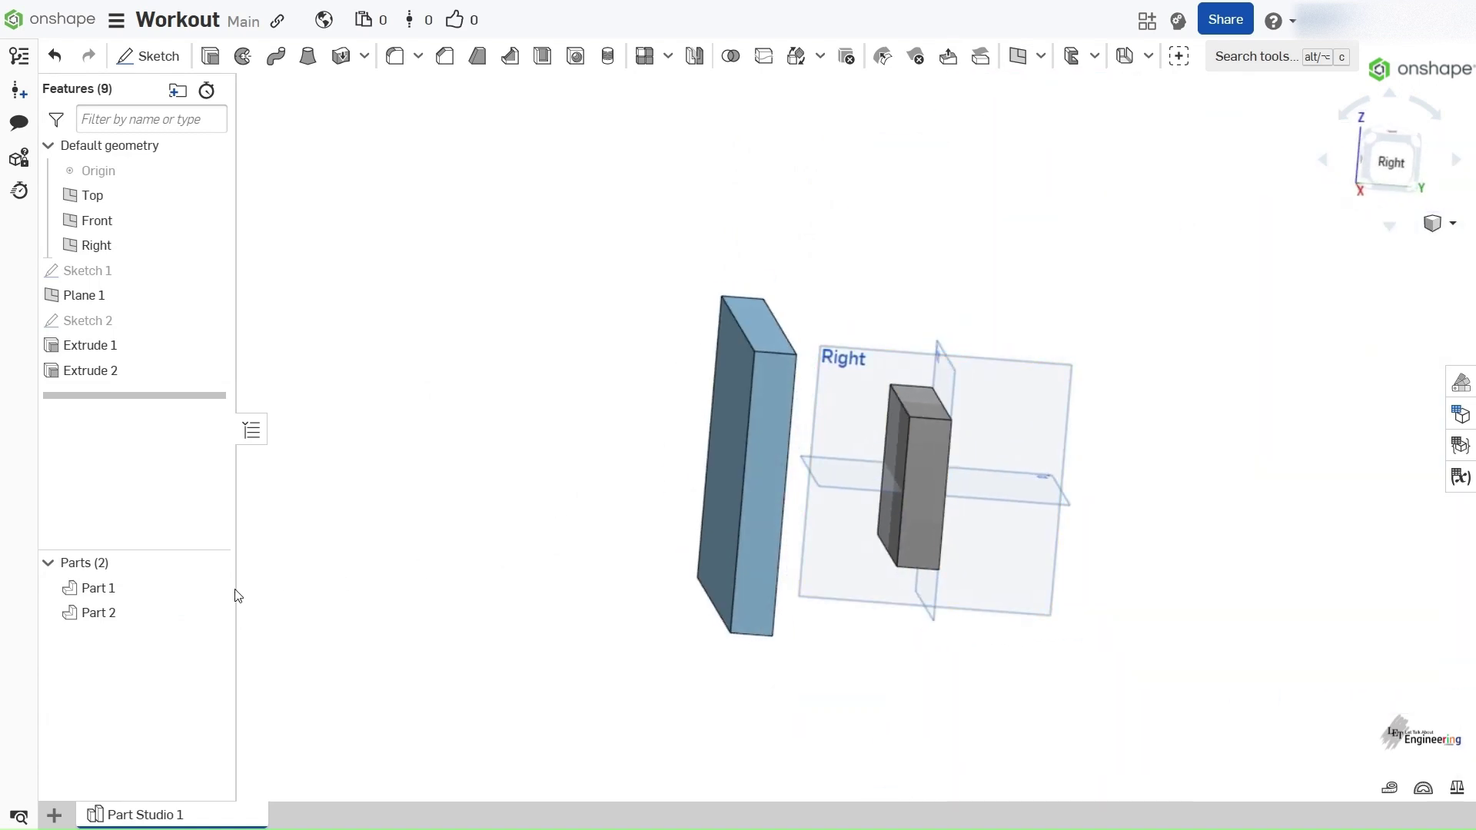
Edit Extrude 2 and change its operation from New to Add
right_click(132, 372)
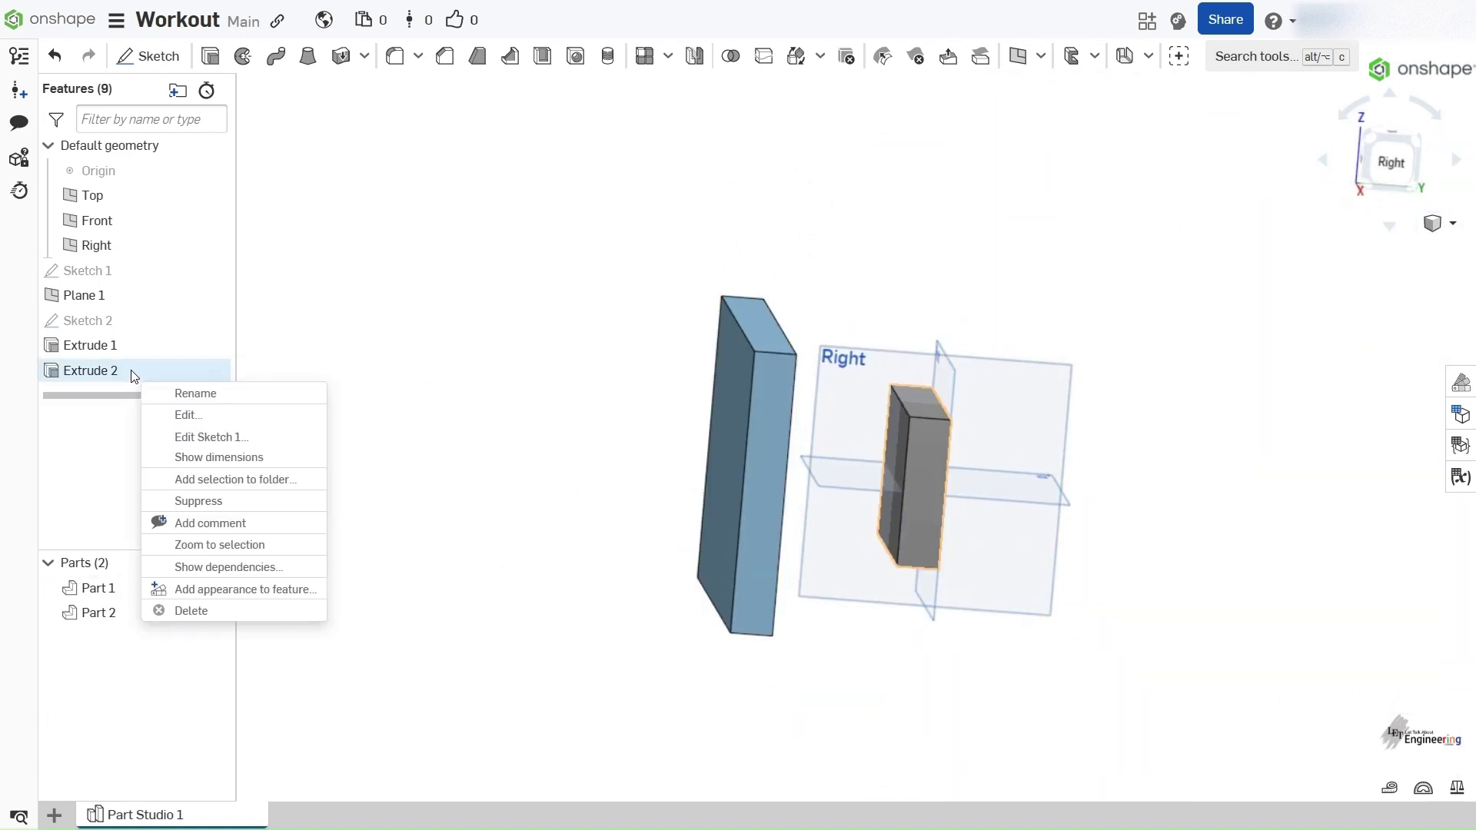
click(190, 415)
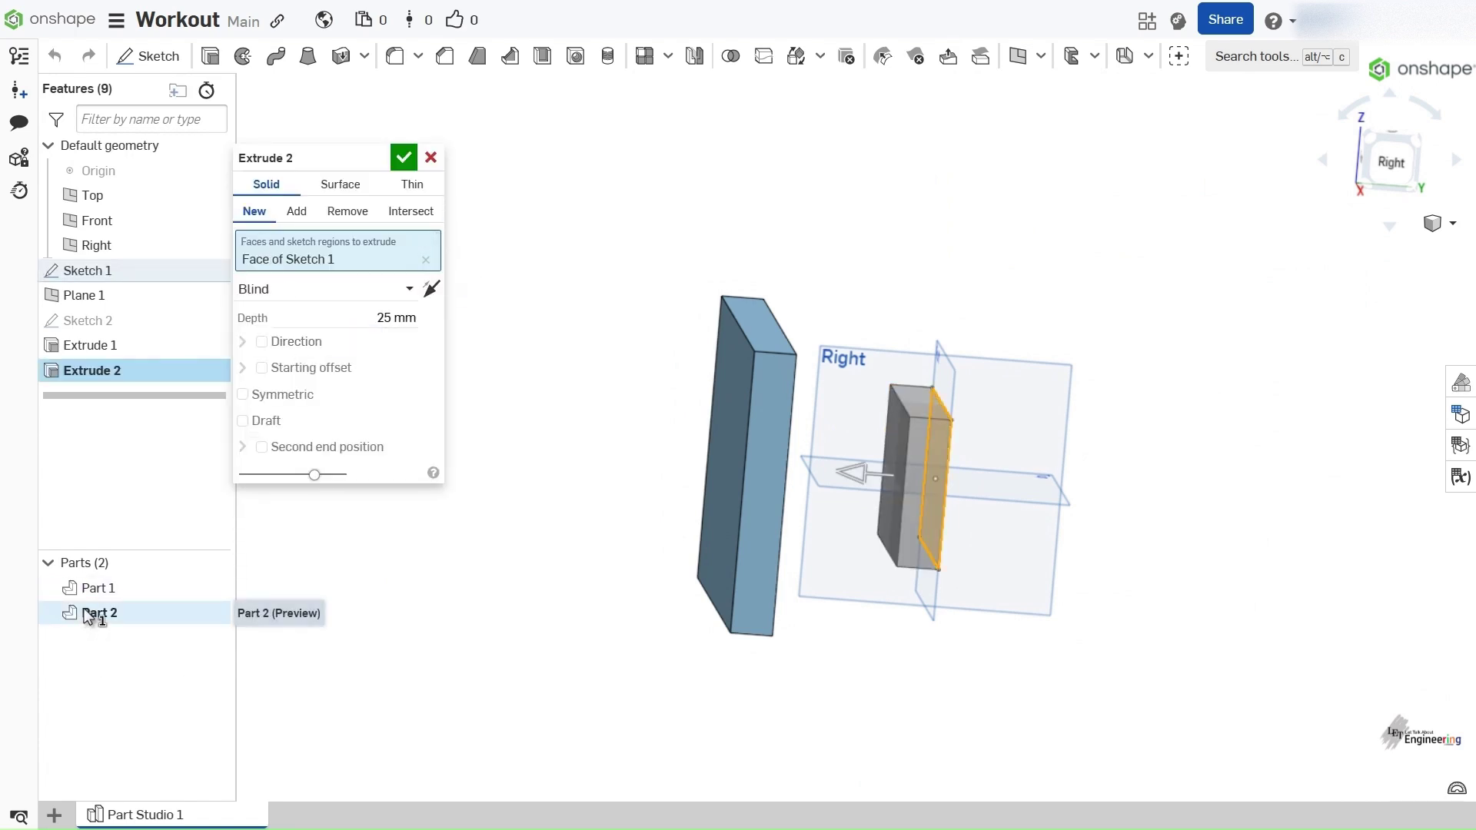
right_drag(1022, 487, 550, 251)
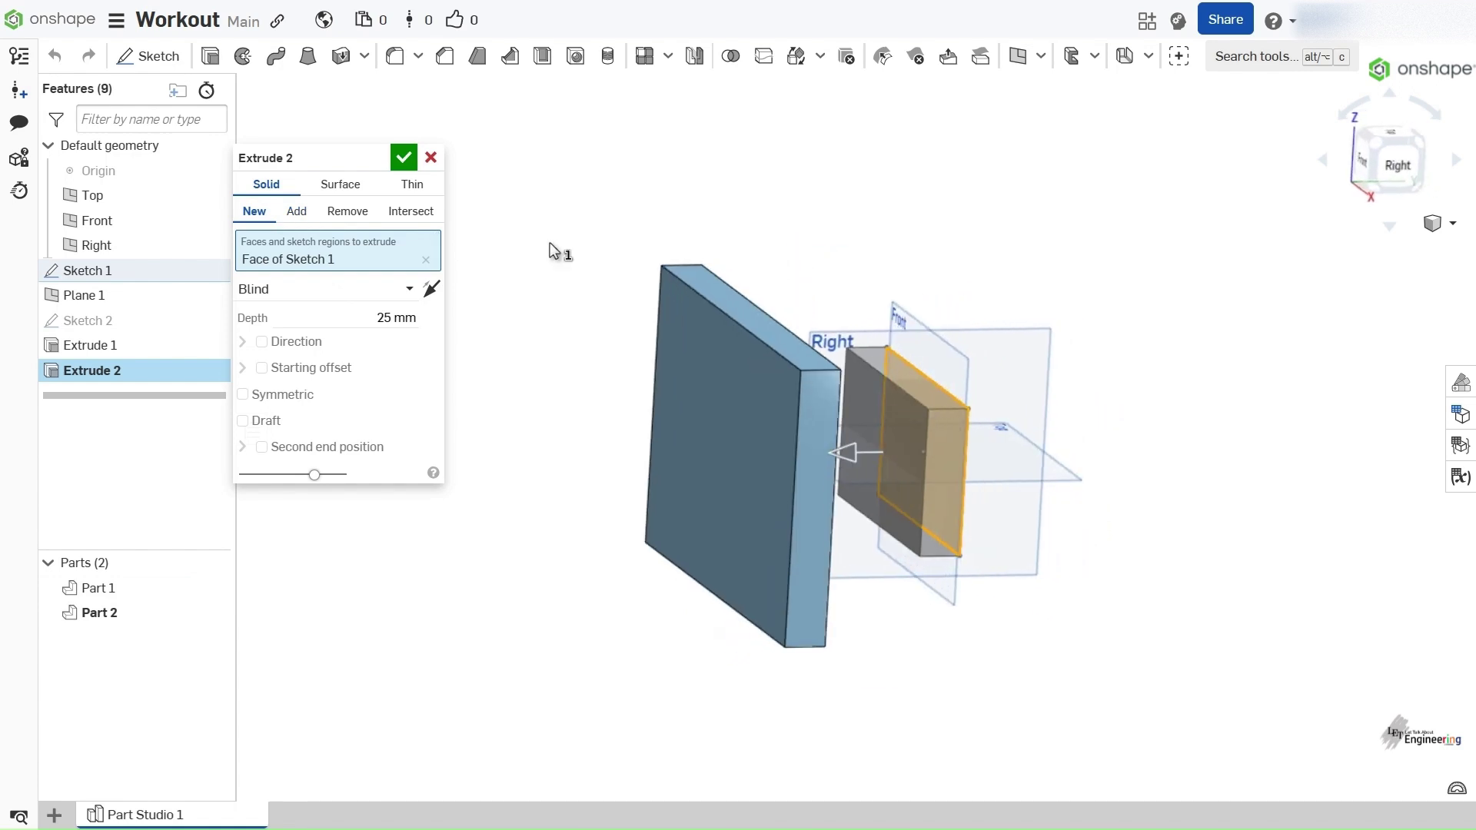
click(296, 212)
right_drag(790, 477, 745, 474)
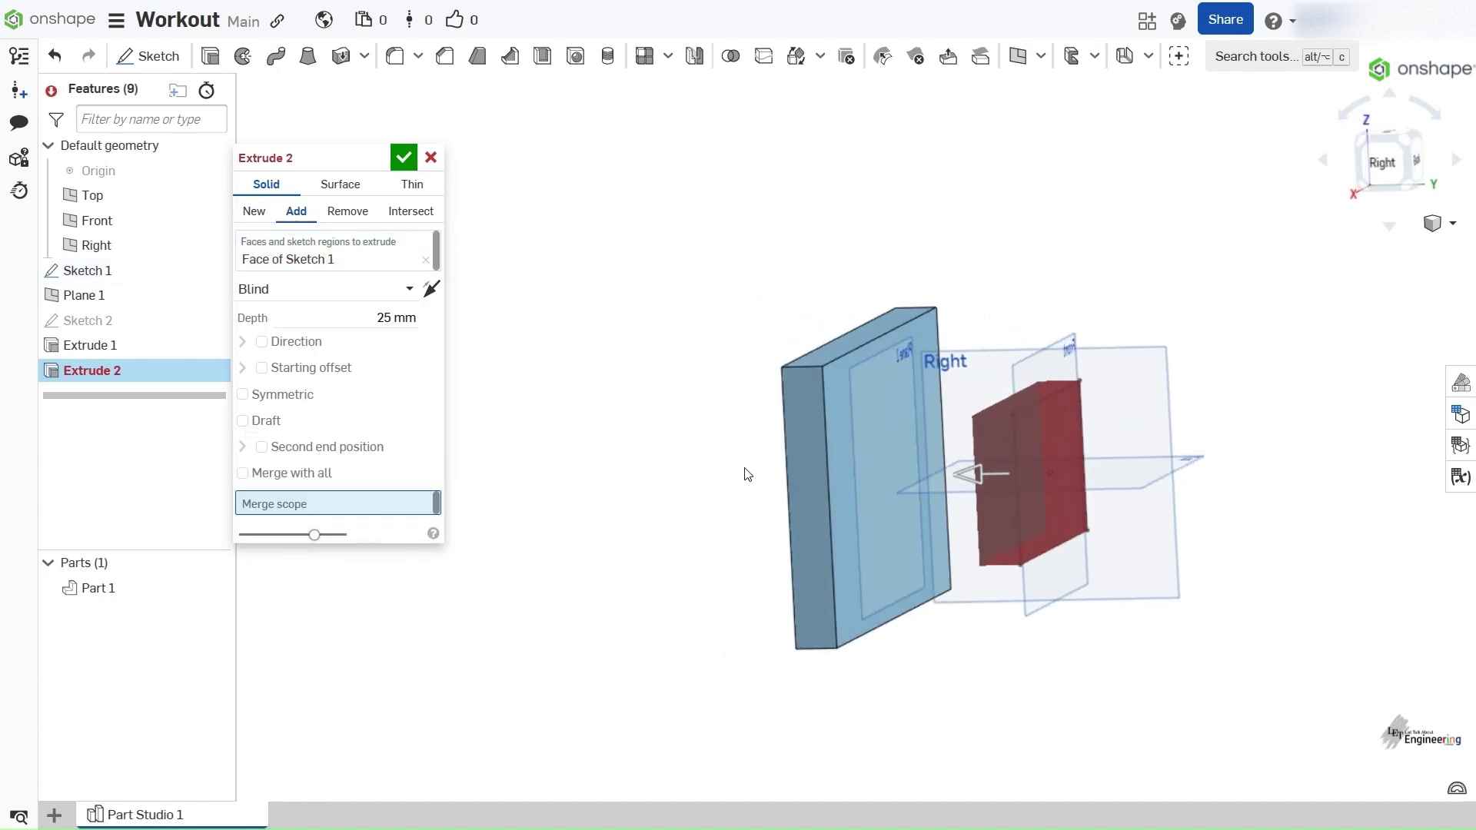
Try merging the 25 mm blind extrusion with all parts, then turn the merge option back off
right_drag(741, 534, 833, 513)
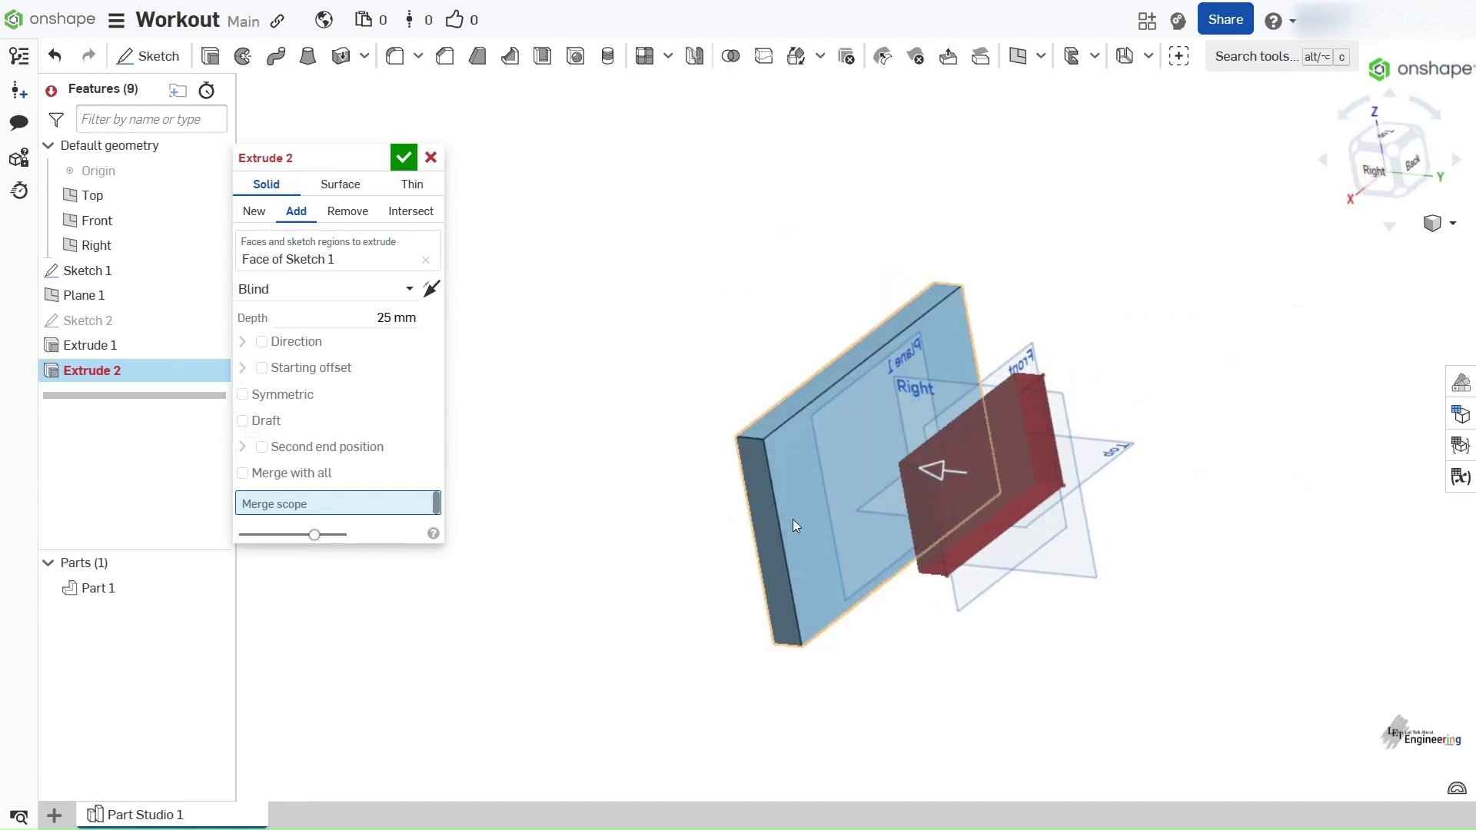
click(276, 484)
click(277, 483)
right_drag(749, 538, 811, 461)
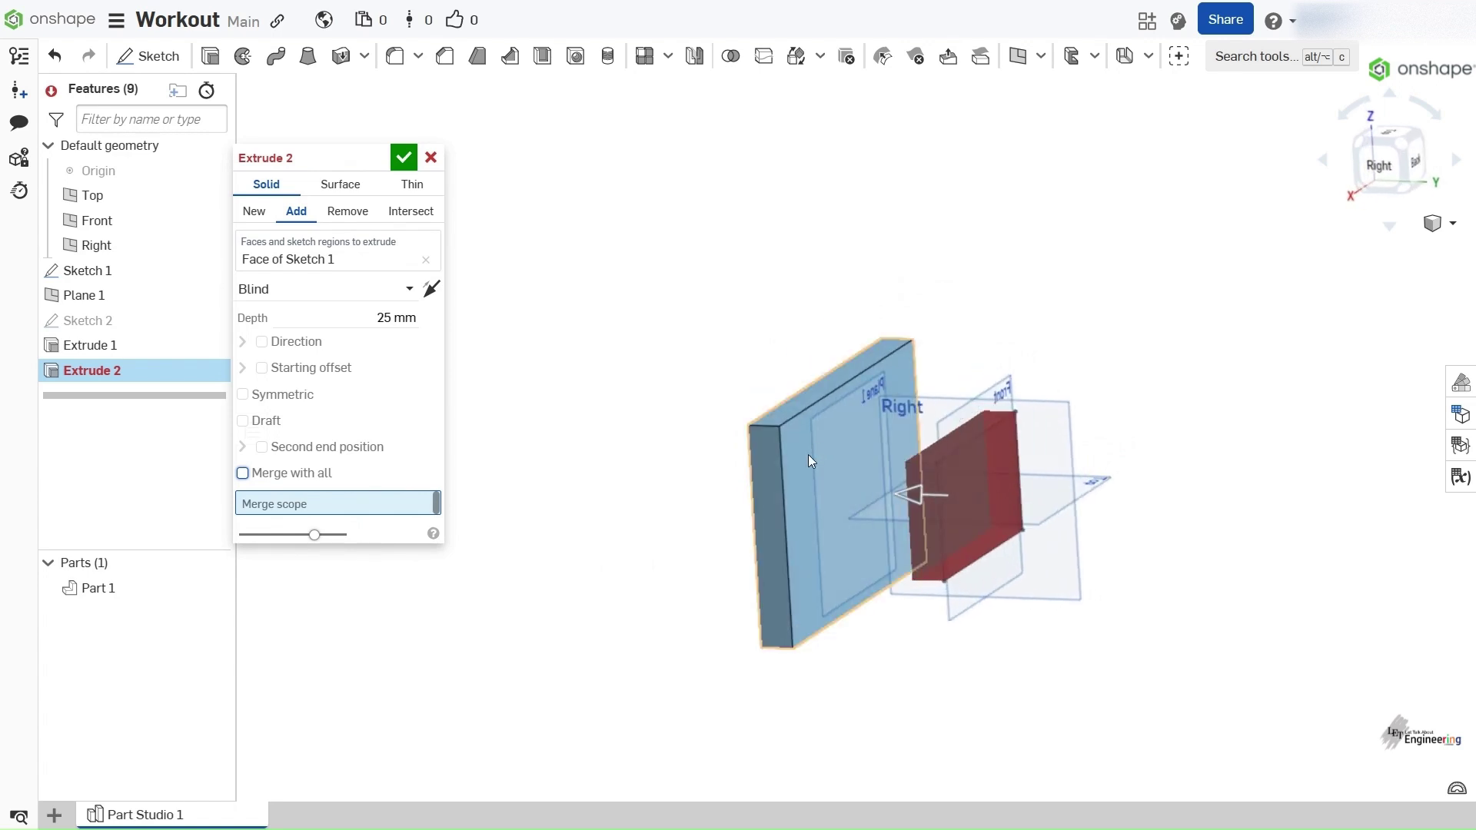
Set the end type of Extrude 2 to Up to next so it extends towards the plate
click(319, 297)
click(332, 348)
mouse_move(730, 520)
right_down()
mouse_move(792, 522)
mouse_move(757, 517)
right_up()
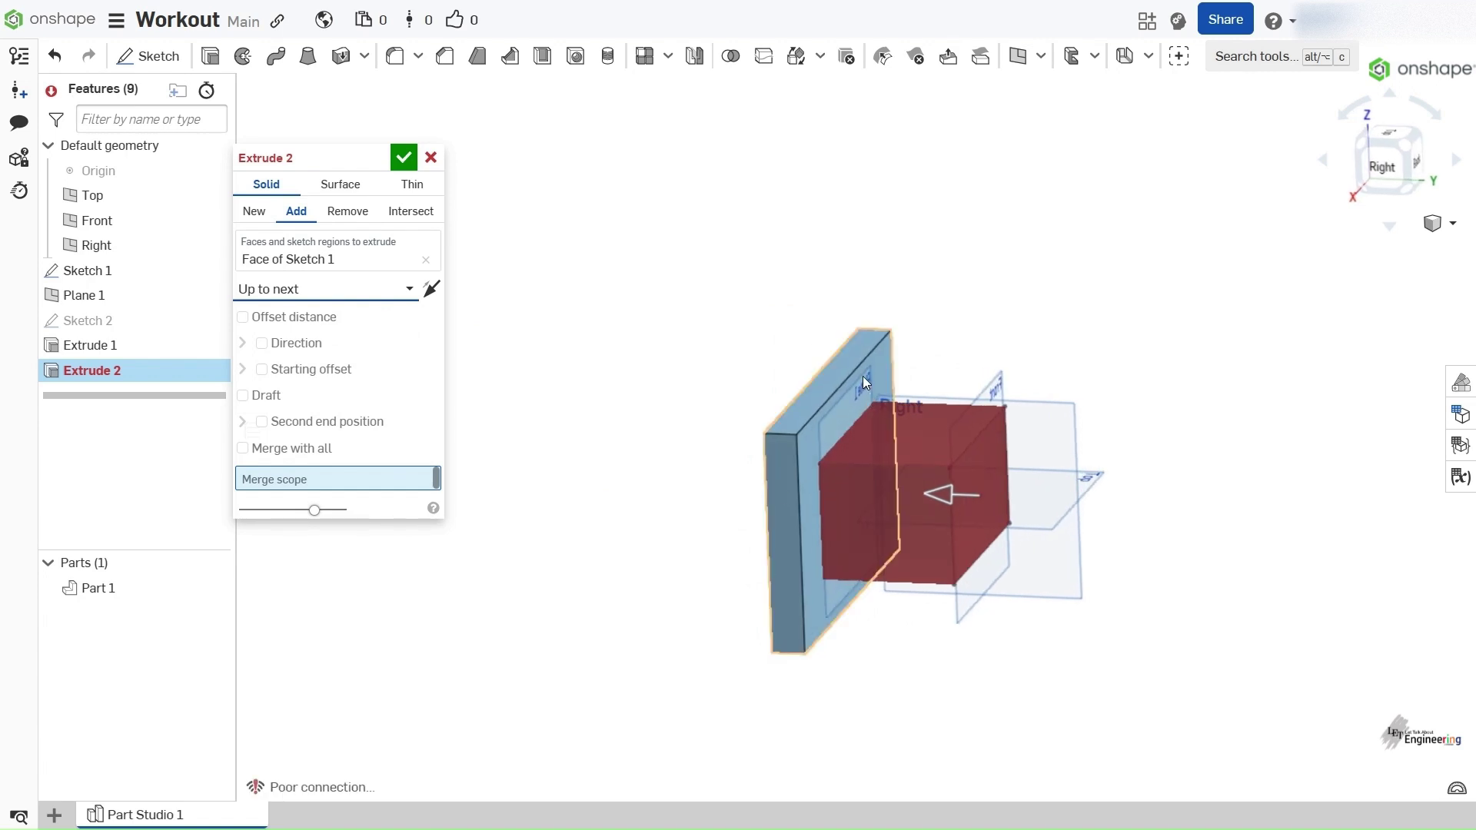
right_drag(855, 386, 745, 494)
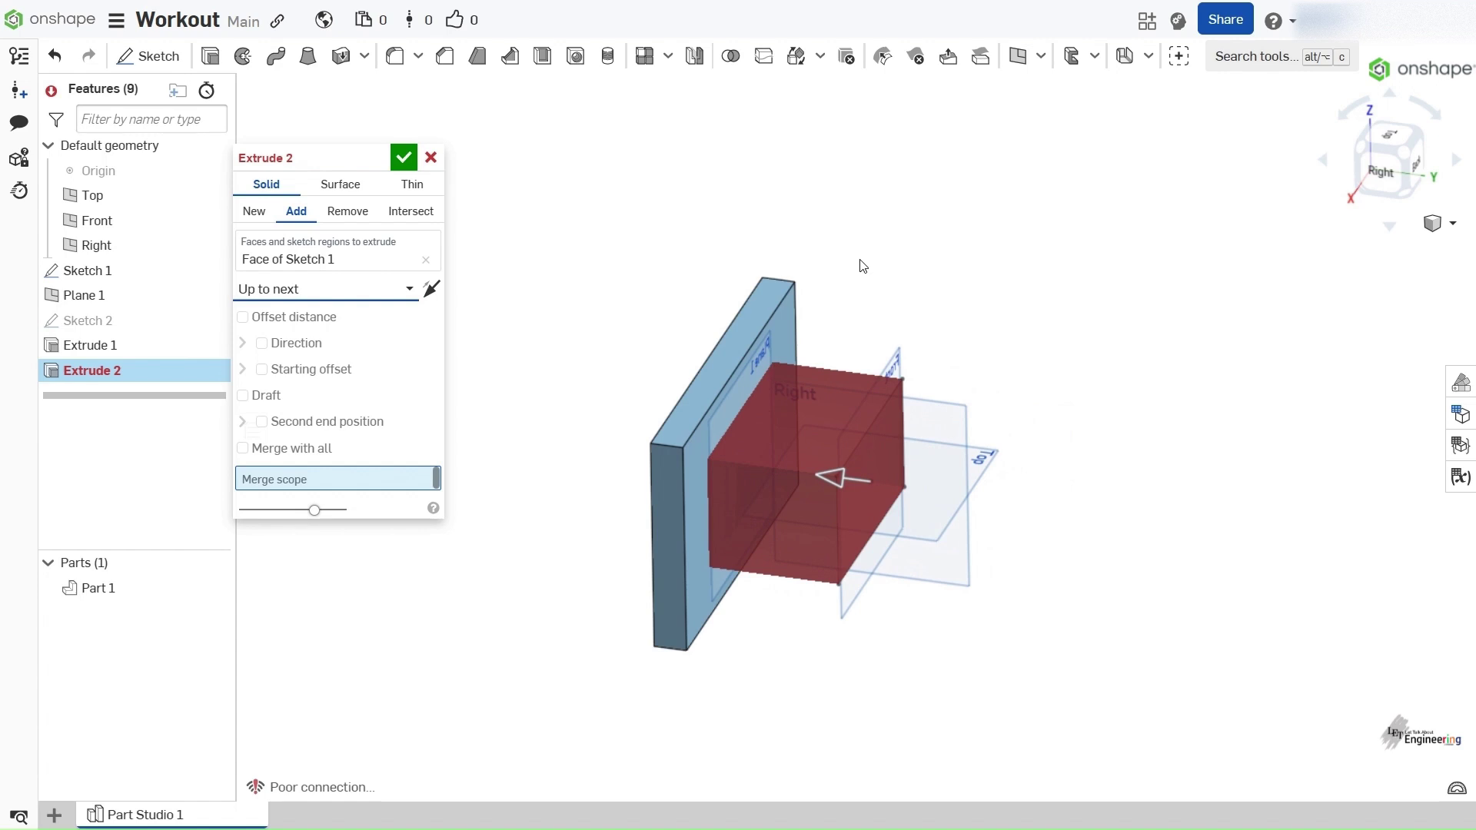
mouse_move(553, 369)
right_down()
mouse_move(698, 427)
mouse_move(712, 458)
mouse_move(763, 460)
mouse_move(893, 409)
mouse_move(845, 409)
mouse_move(791, 357)
right_up()
scroll(712, 458, up, 5)
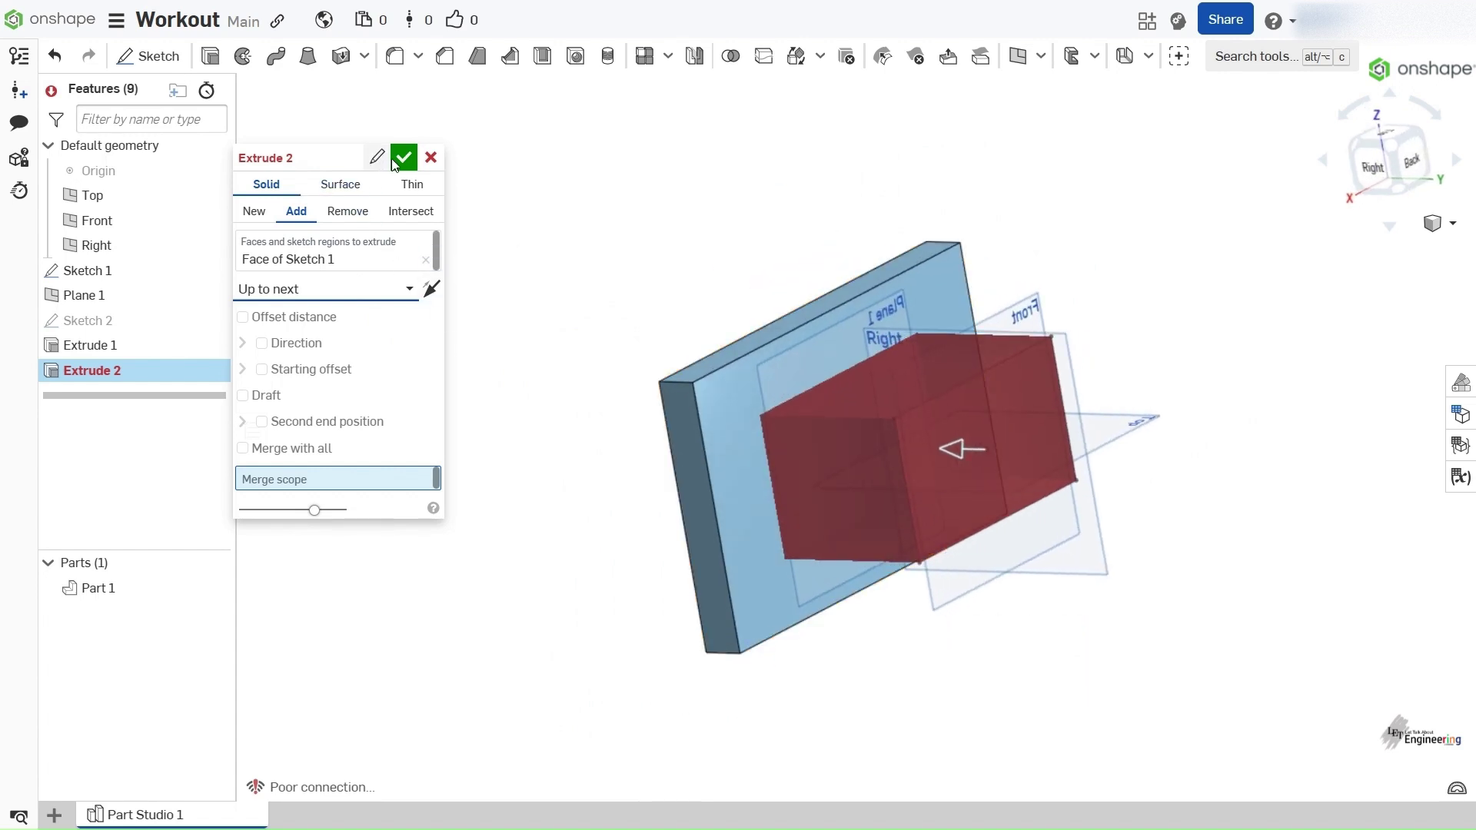
Turn on Merge with all for Extrude 2 to join the extrusion to the plate
click(292, 450)
right_drag(655, 492, 823, 584)
right_drag(878, 538, 807, 519)
click(306, 461)
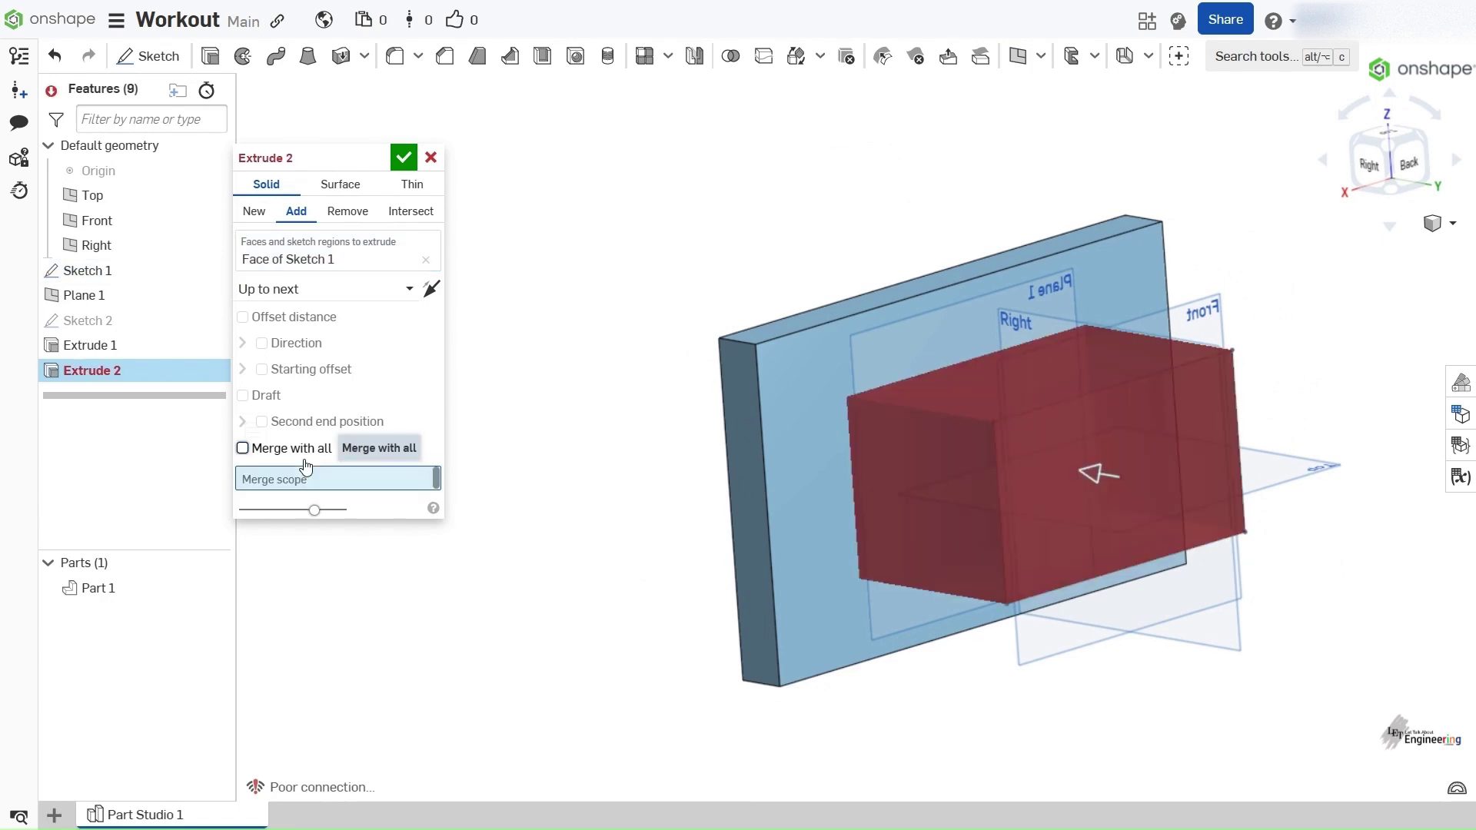
right_drag(707, 577, 681, 422)
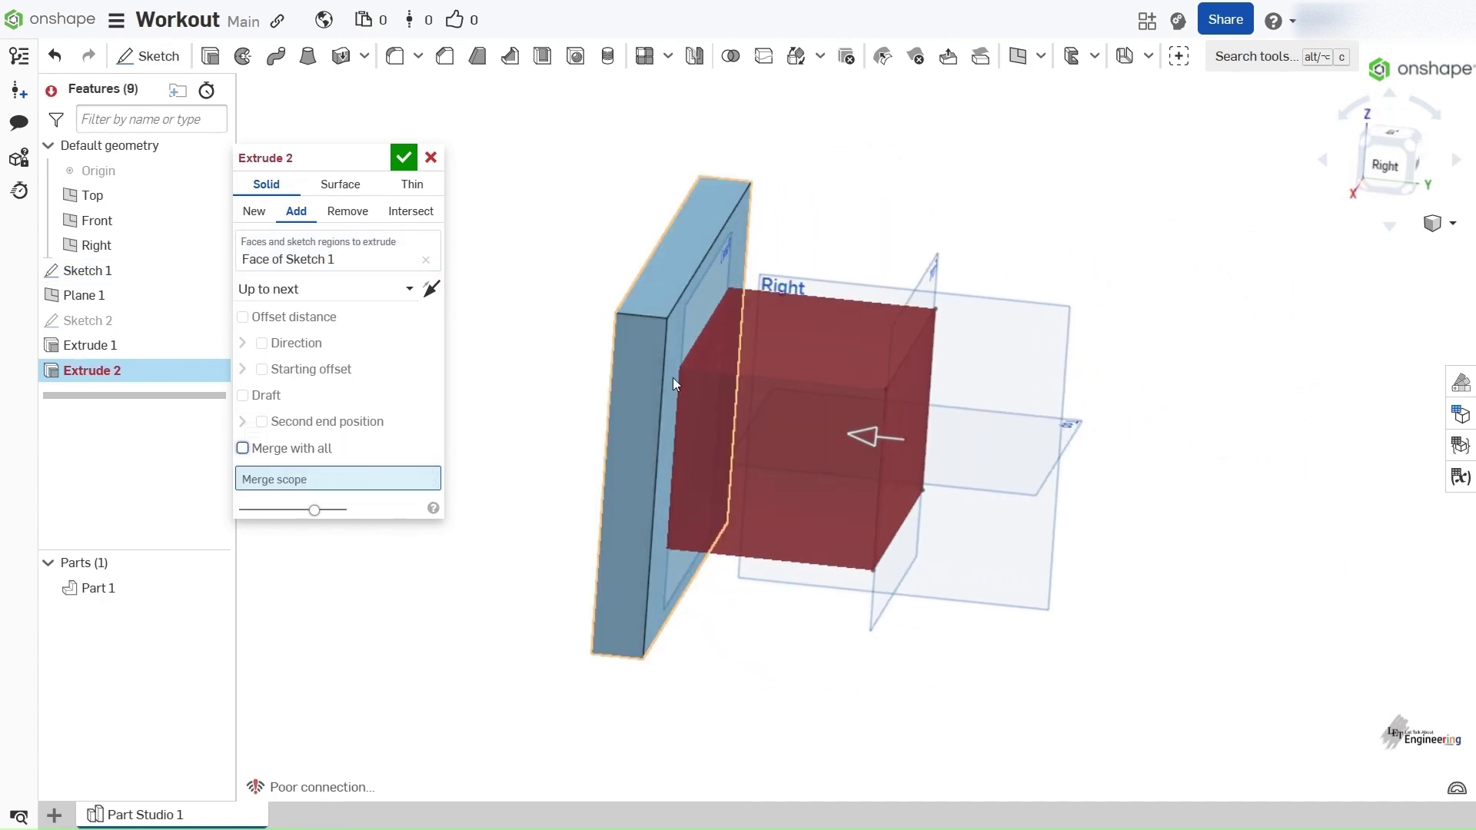
click(278, 454)
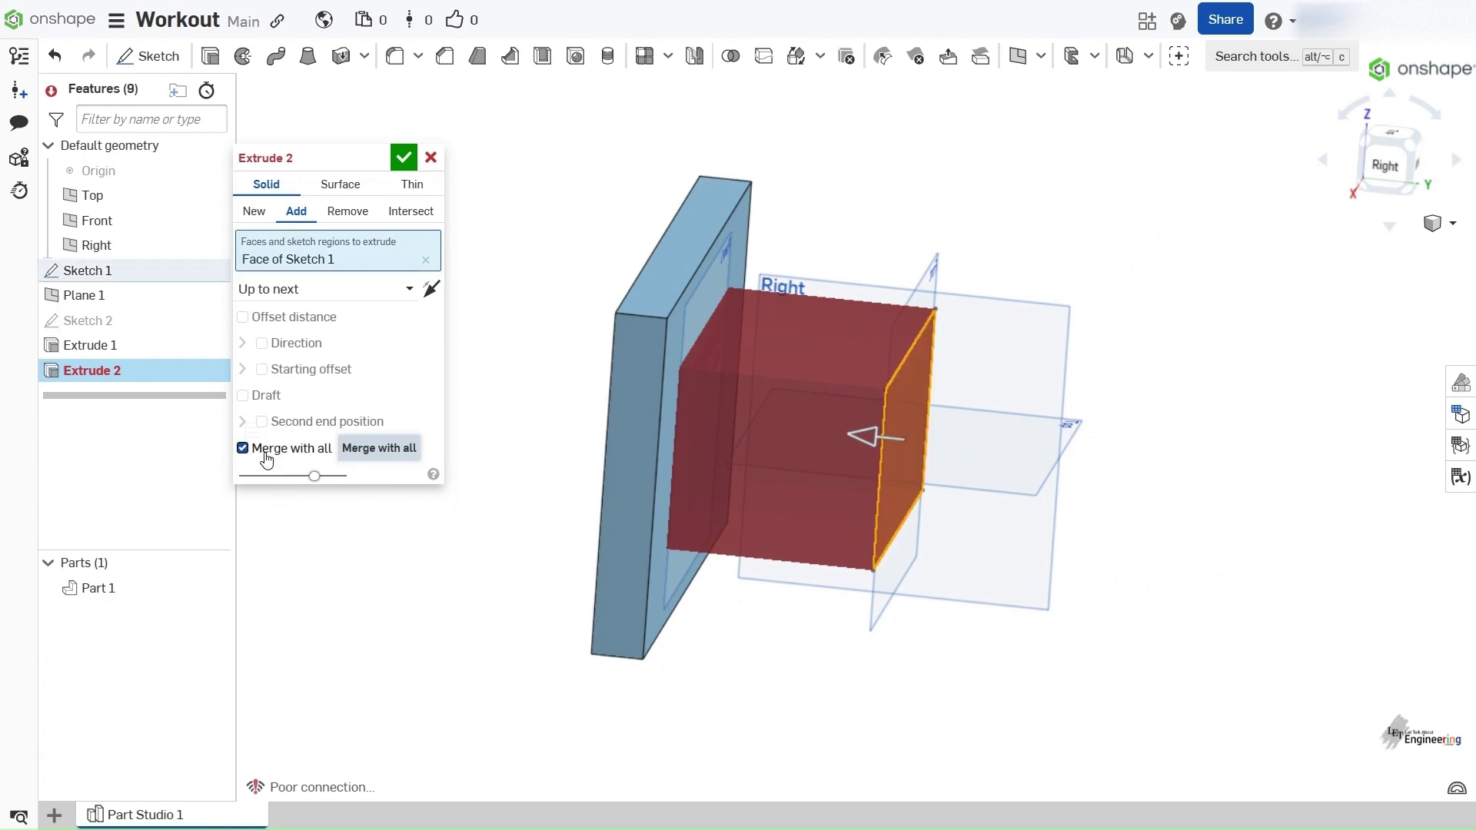
right_drag(742, 492, 842, 417)
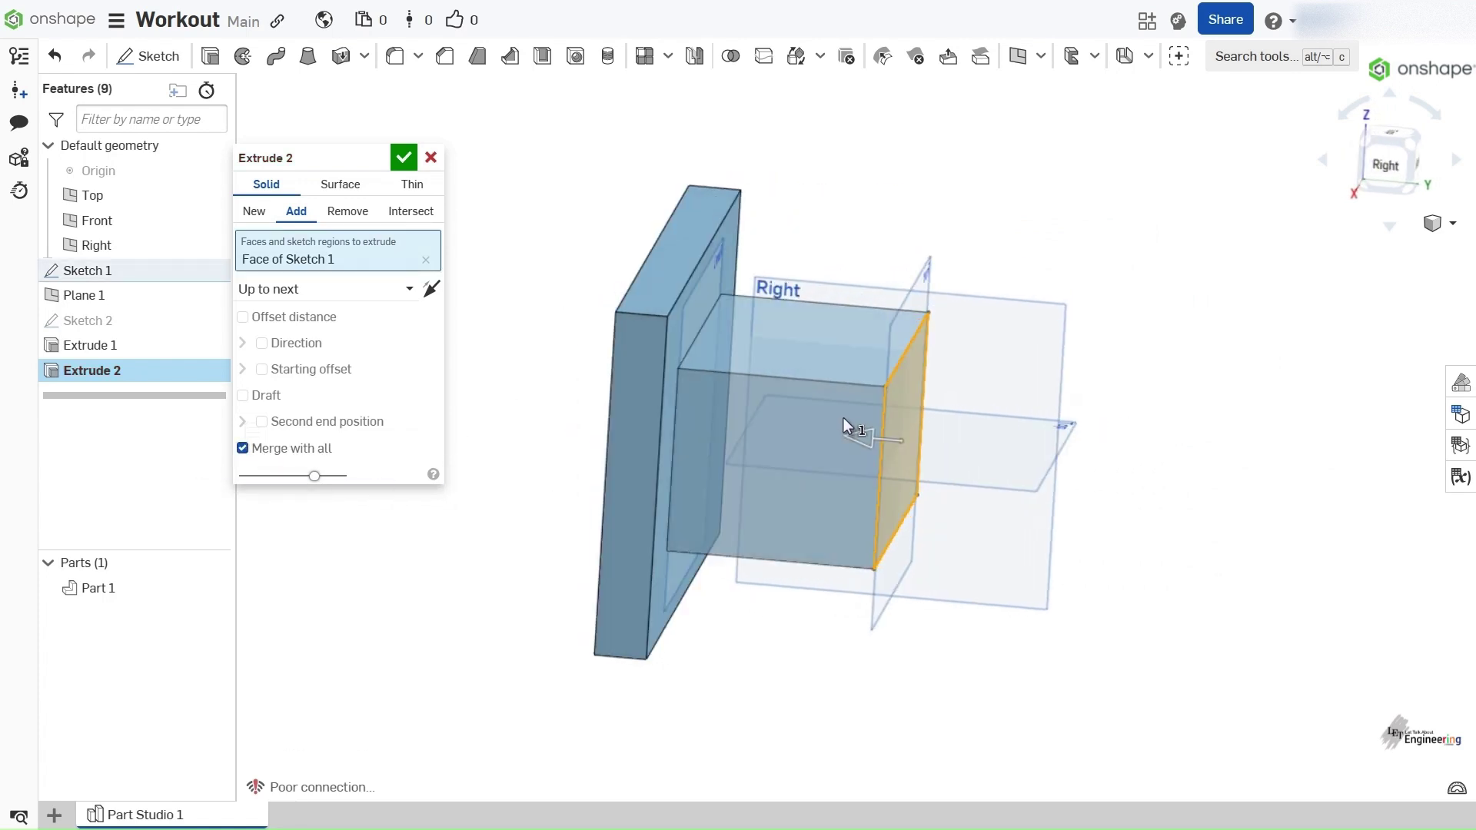
Change the operation of Extrude 2 to Remove with the Up to next end type
right_drag(684, 406, 592, 358)
mouse_move(761, 458)
right_down()
mouse_move(784, 465)
mouse_move(769, 469)
right_up()
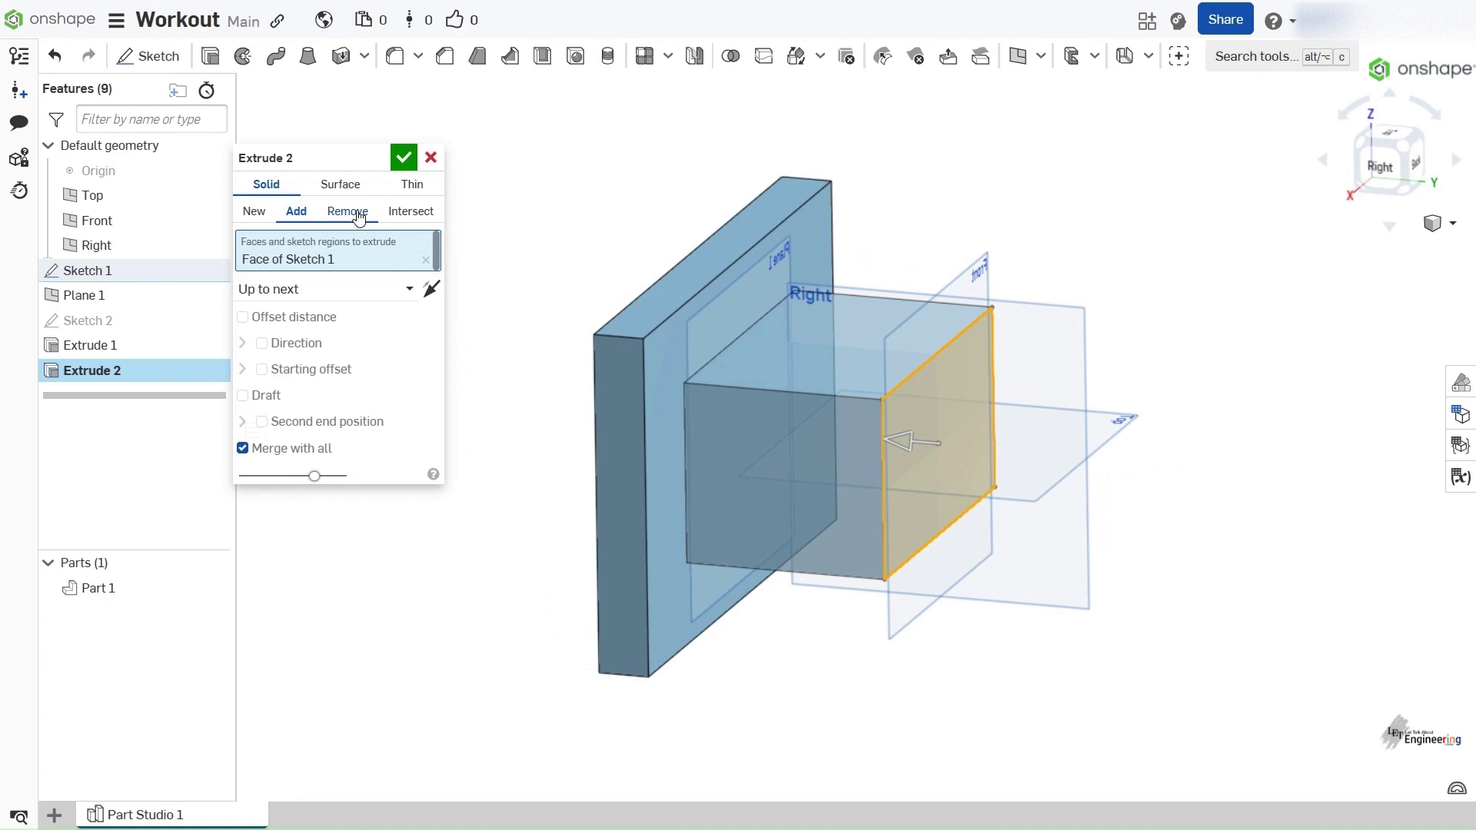
right_drag(540, 379, 532, 379)
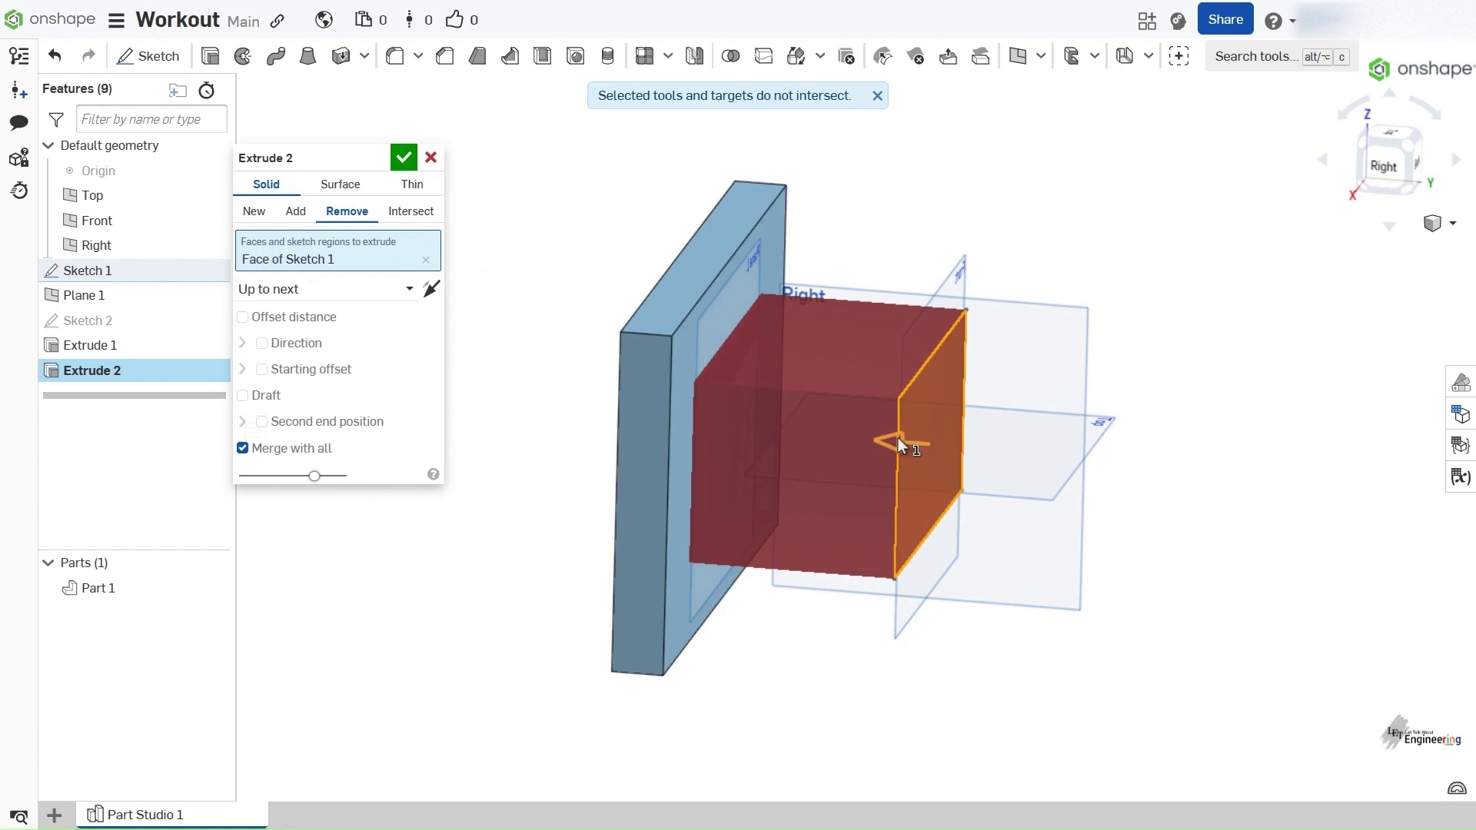
right_drag(550, 408, 730, 415)
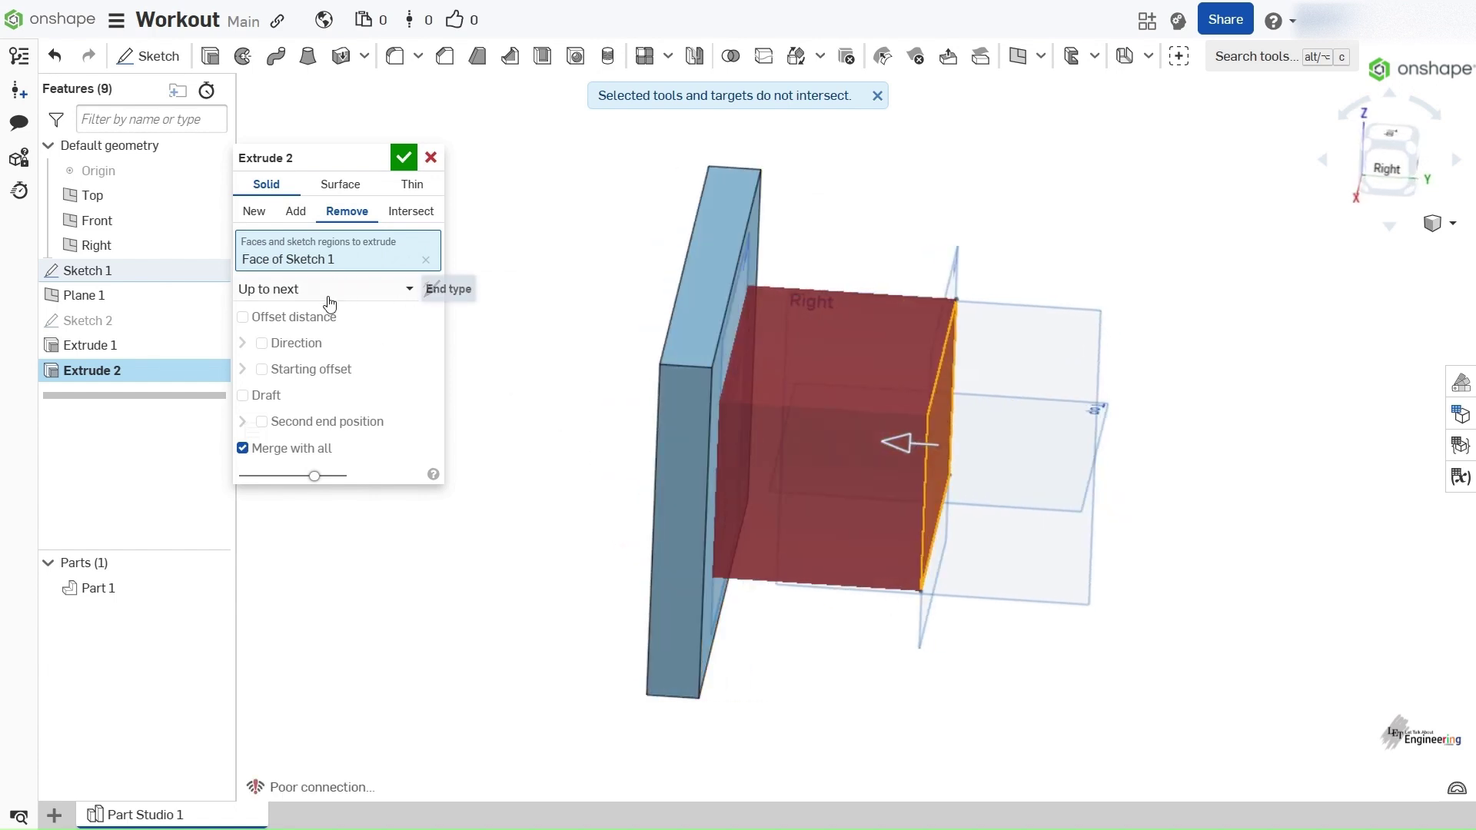
Set Extrude 2 to Blind and extend the cut through the plate to a depth of about 162 mm
click(330, 291)
click(331, 319)
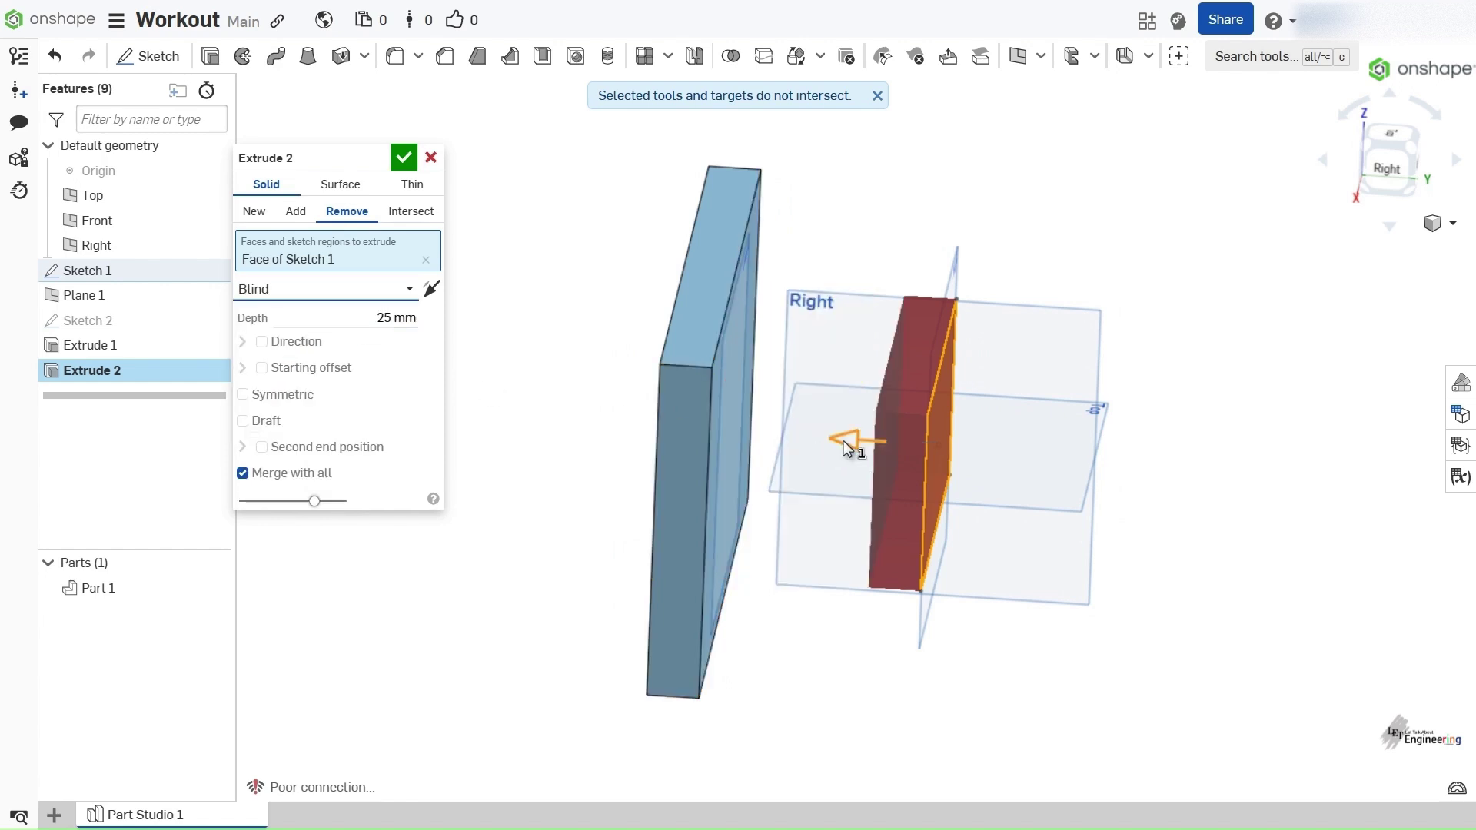
drag(638, 434, 552, 435)
right_drag(606, 456, 693, 457)
right_drag(764, 380, 949, 442)
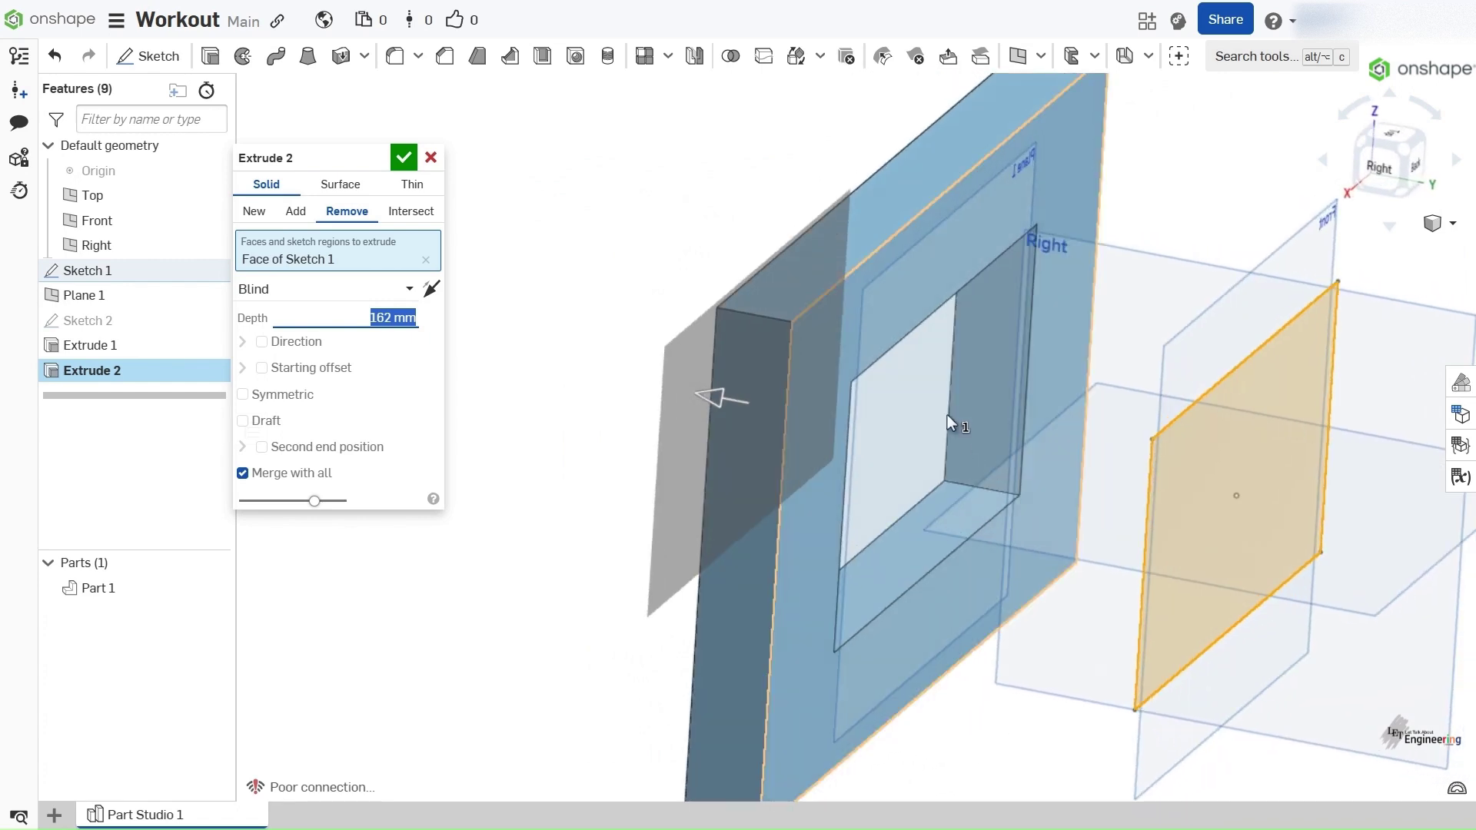
right_drag(989, 393, 931, 353)
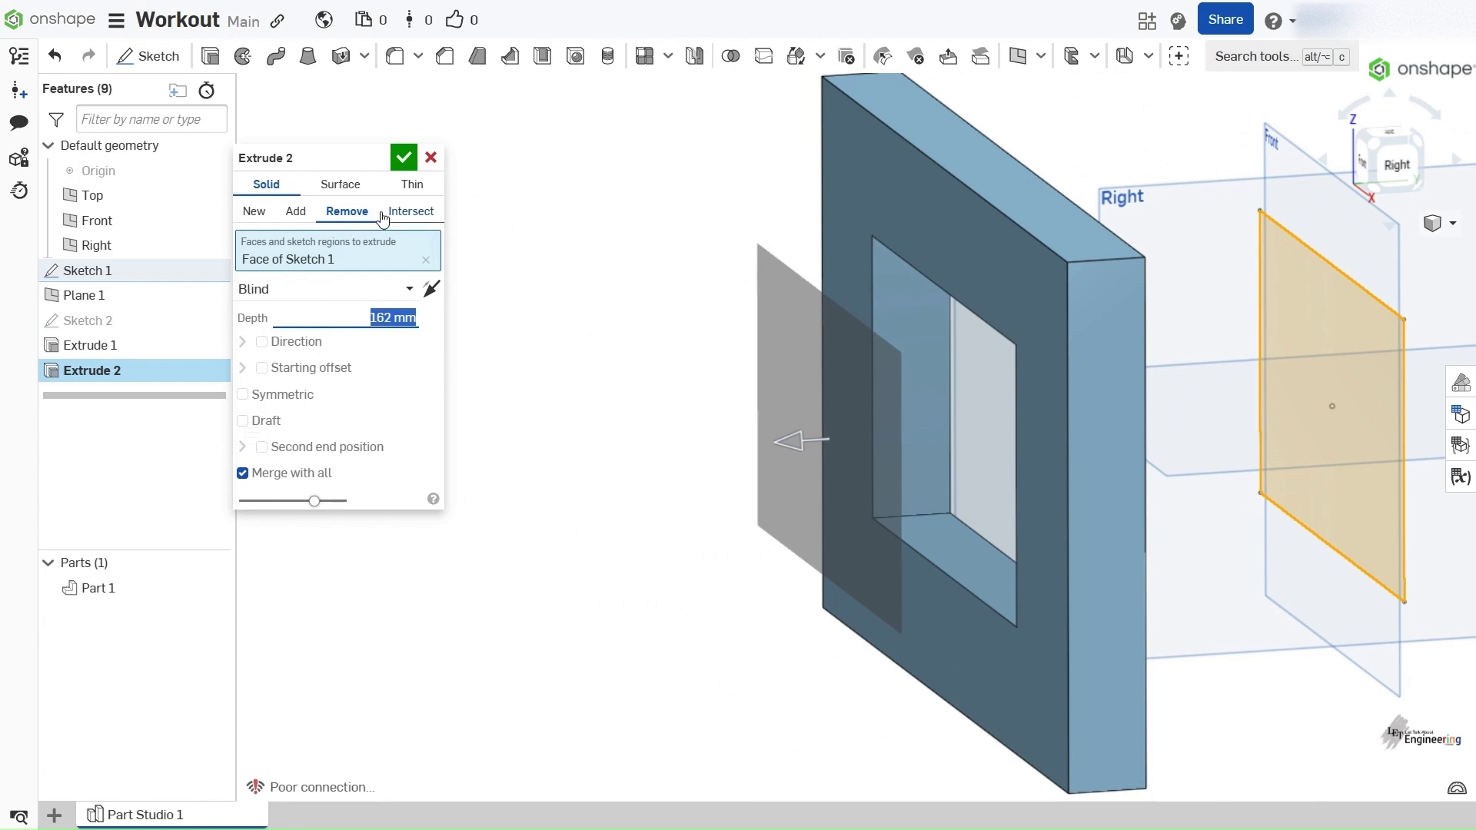
Change the operation of Extrude 2 to Intersect and shorten its depth to about 46.6 mm
right_drag(1148, 412, 785, 409)
drag(785, 410, 1153, 395)
right_drag(1152, 395, 717, 471)
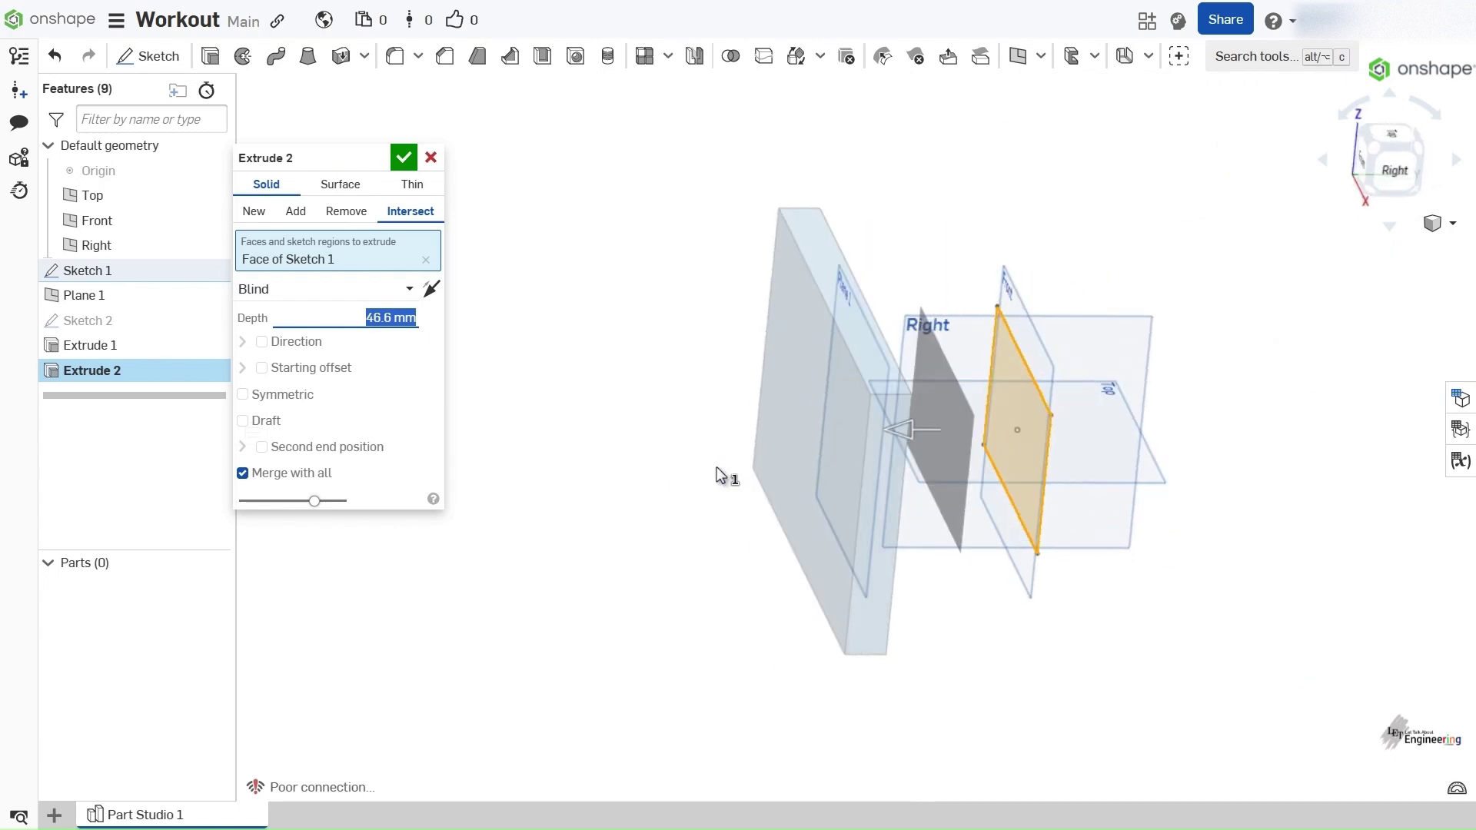
right_drag(820, 446, 1040, 453)
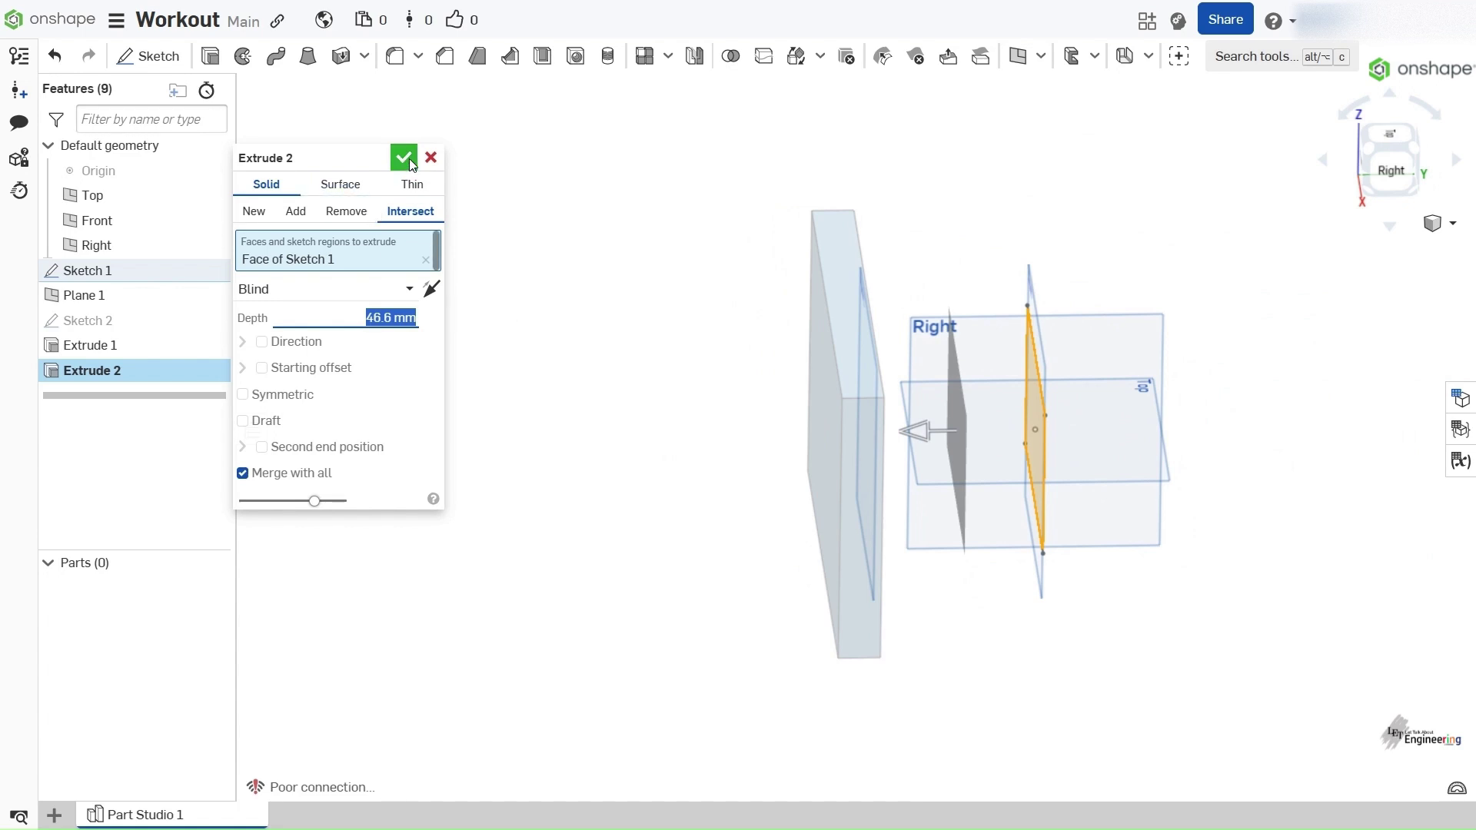
Set the depth of the Intersect extrusion to 180 mm so it passes through the plate, and accept Extrude 2
right_drag(1013, 478, 1012, 461)
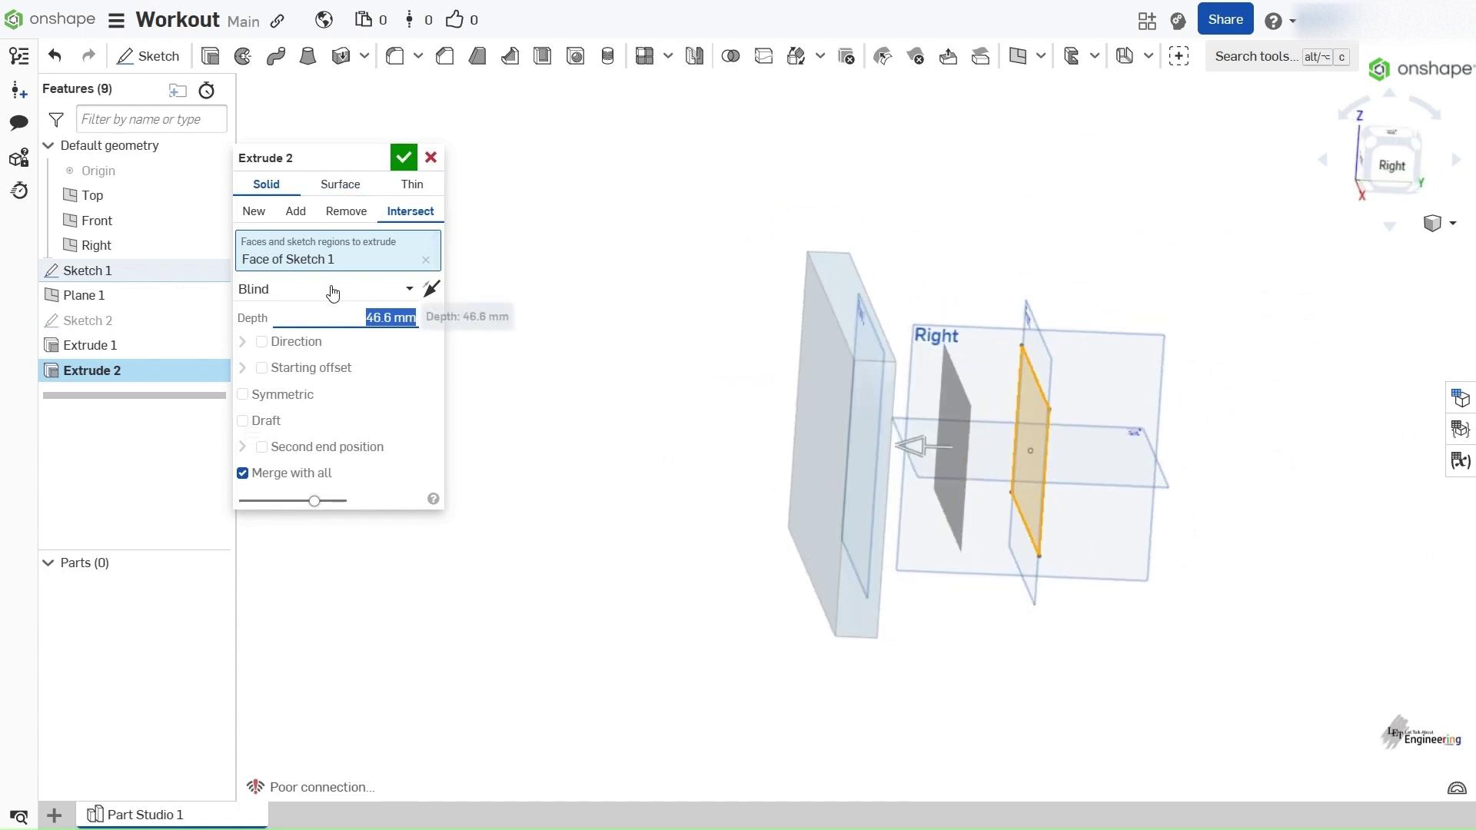
right_drag(810, 376, 1007, 372)
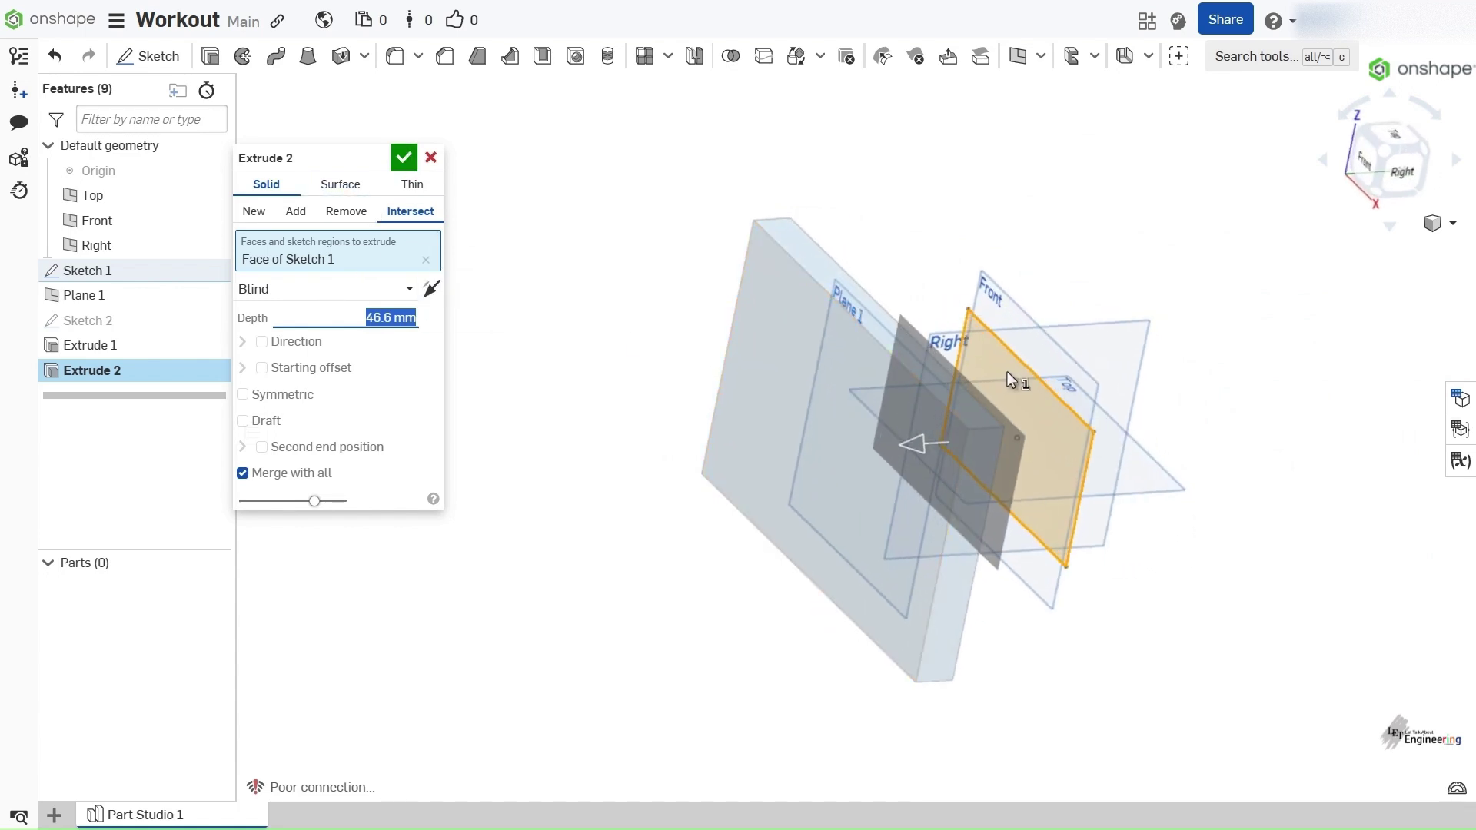
right_drag(801, 483, 865, 546)
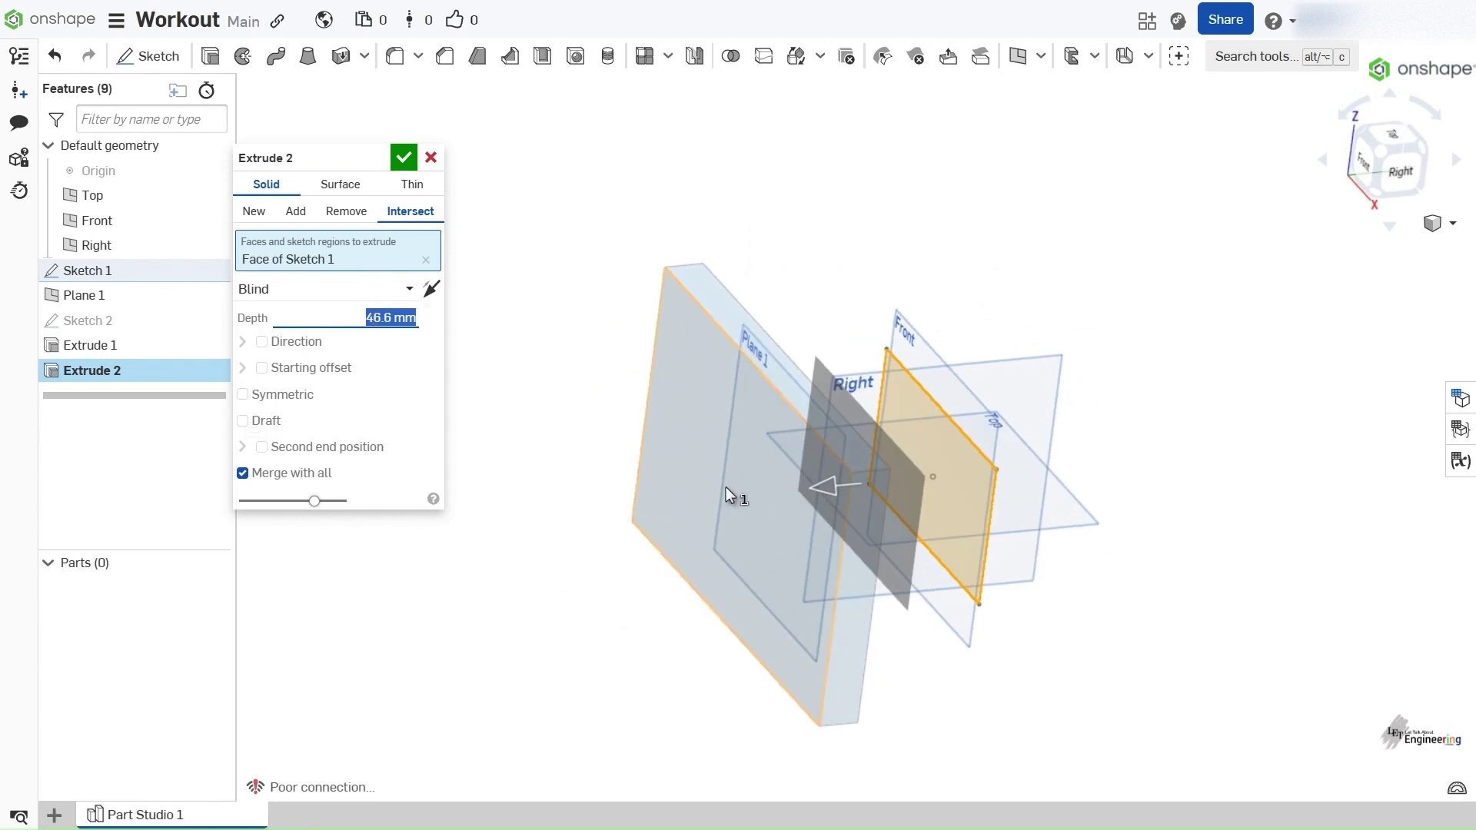
text(180)
key(Return)
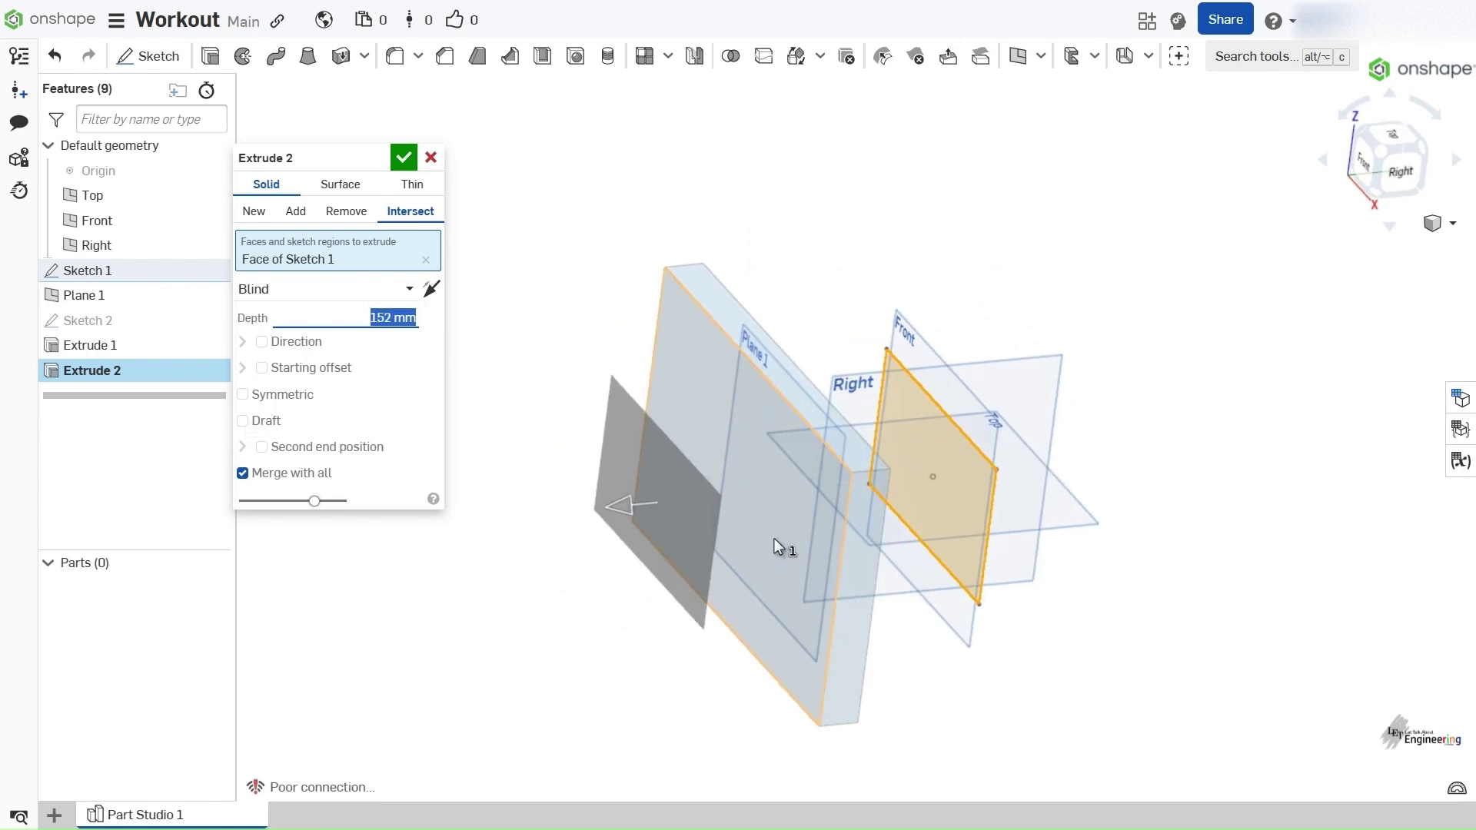
right_drag(801, 535, 976, 442)
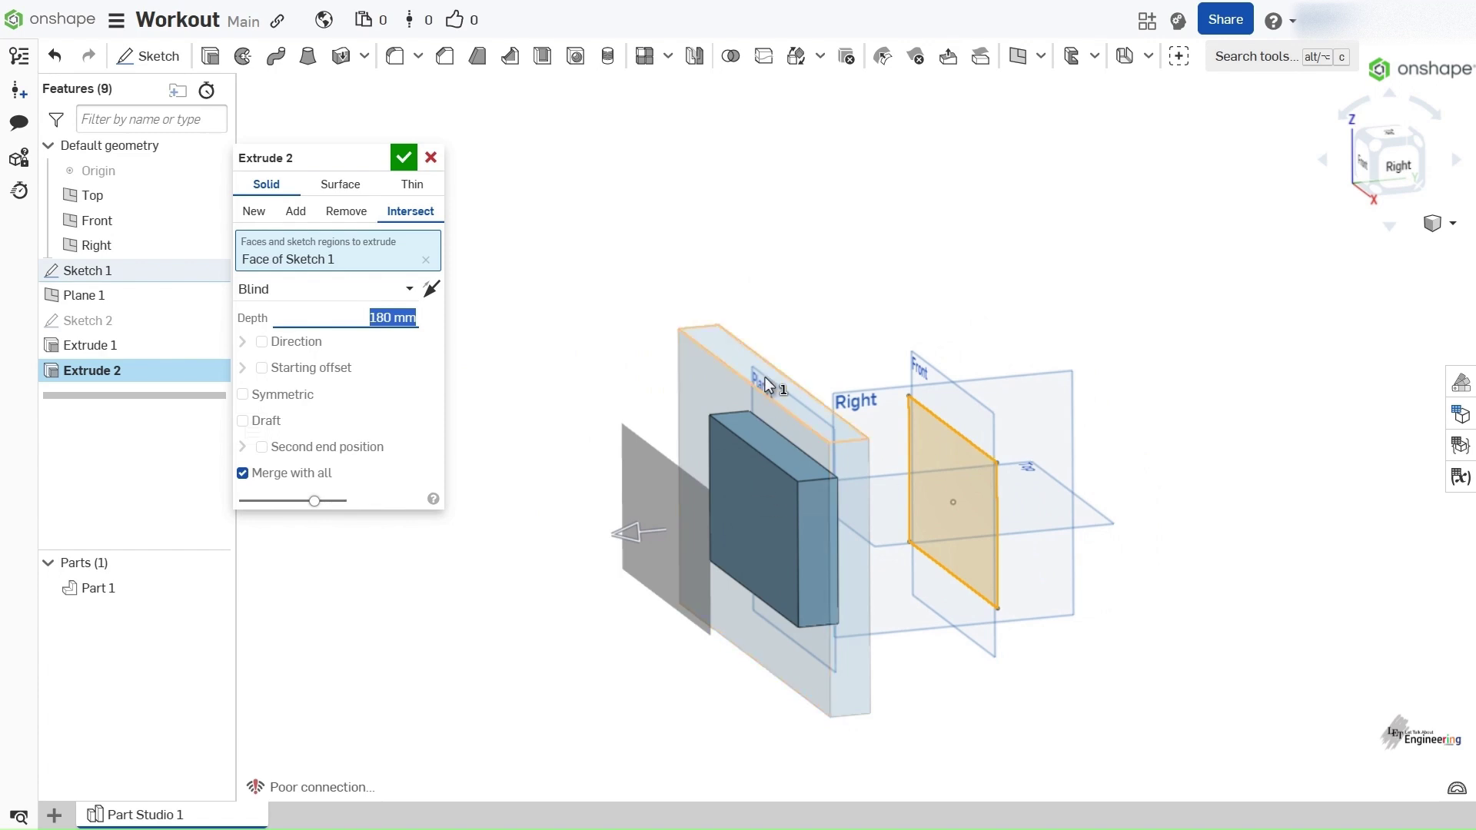
right_drag(777, 455, 818, 522)
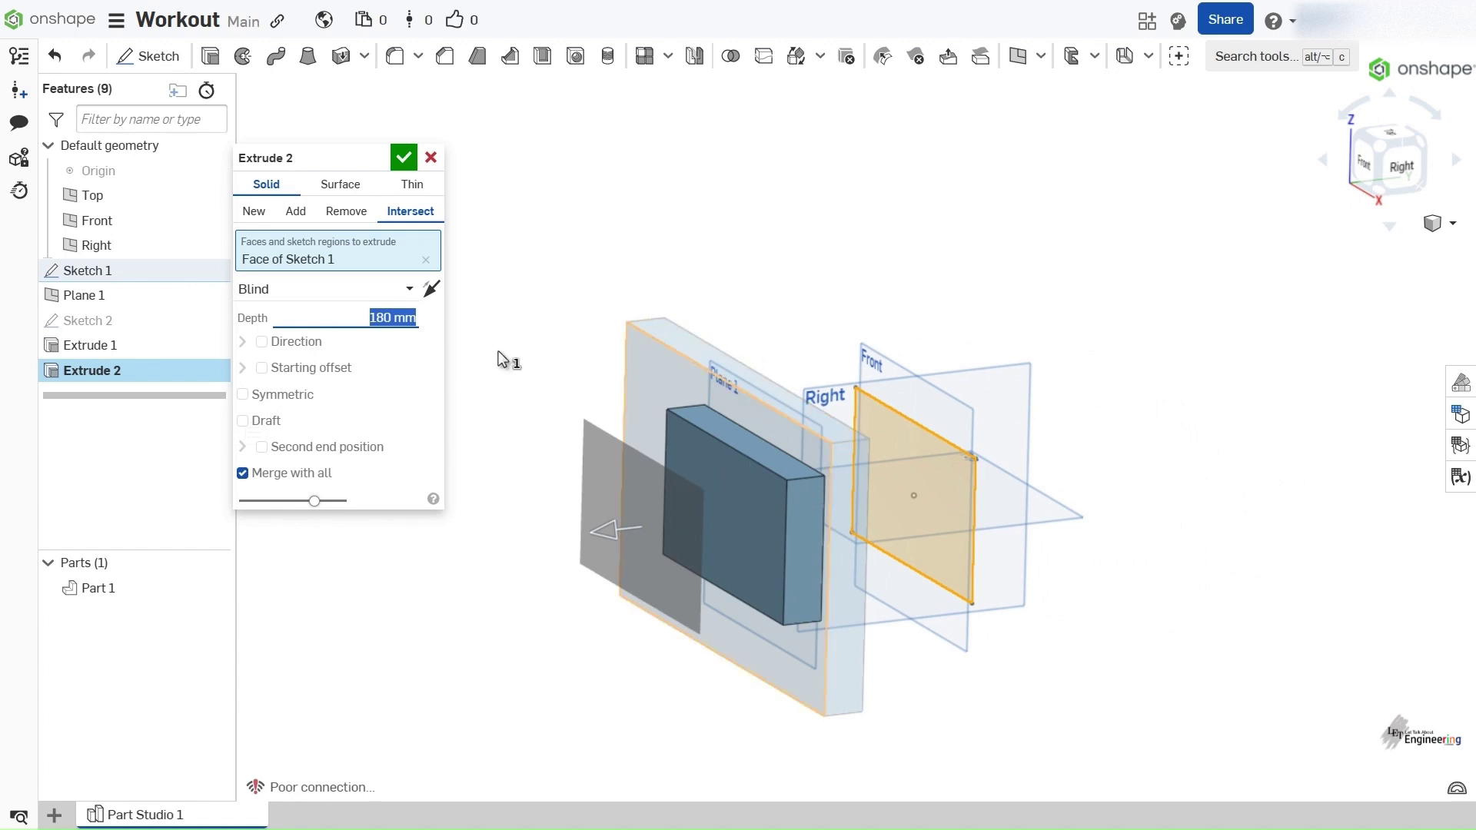
click(404, 159)
right_drag(769, 454, 790, 495)
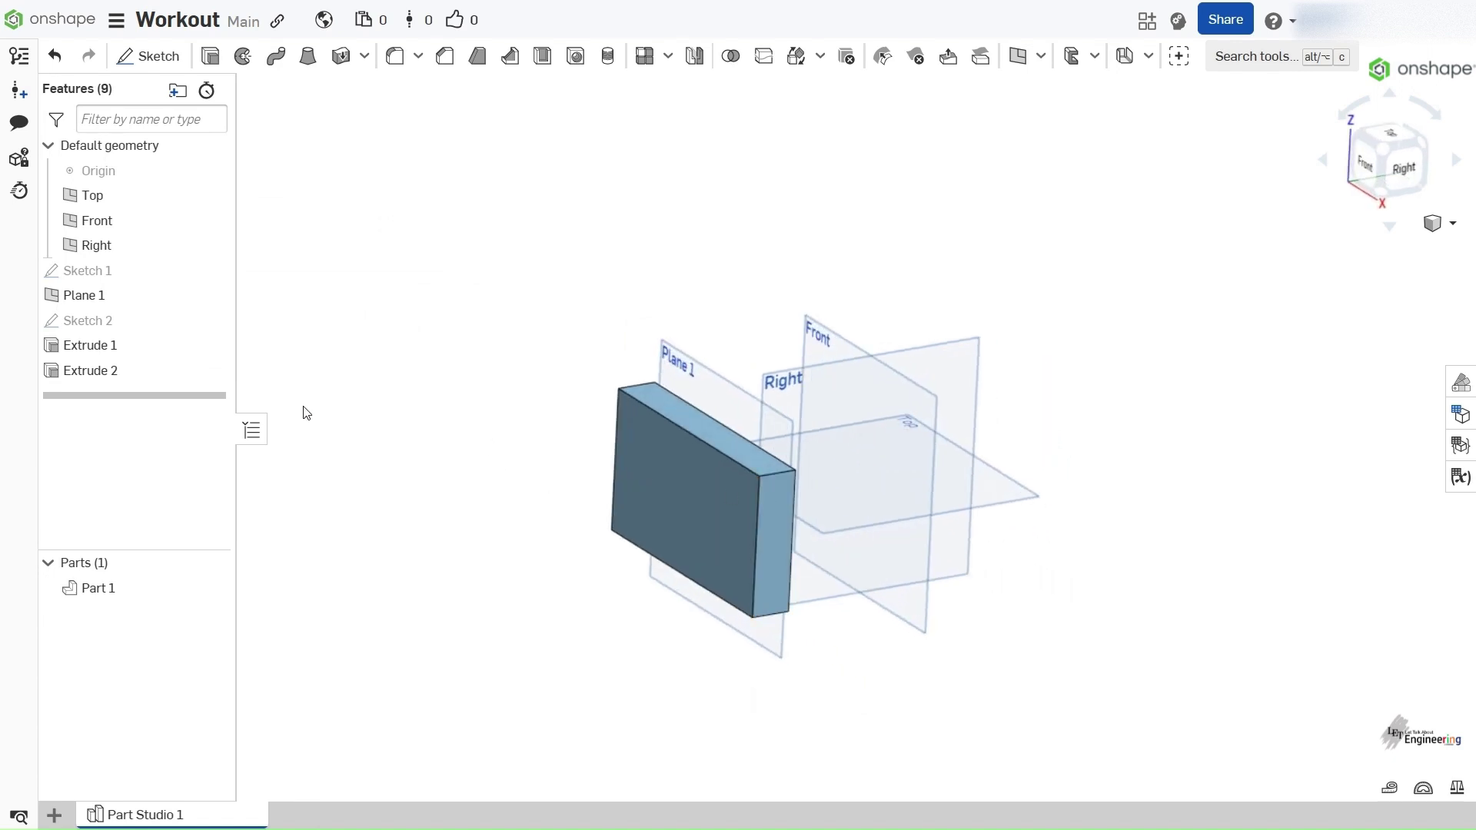
right_click(108, 370)
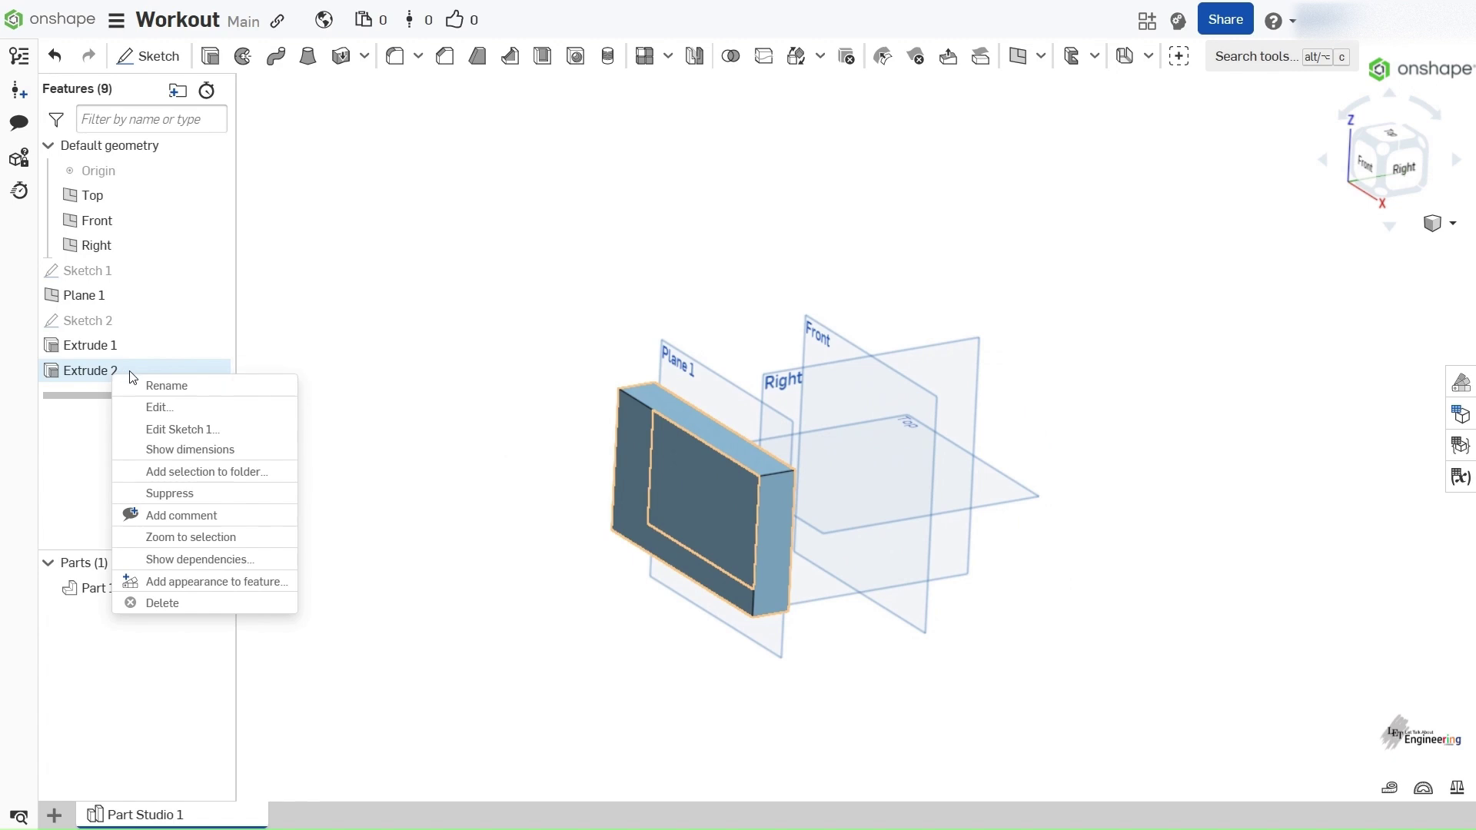
click(153, 408)
mouse_move(778, 283)
right_down()
mouse_move(755, 279)
mouse_move(798, 273)
right_up()
scroll(796, 276, up, 2)
right_drag(488, 477, 831, 369)
right_drag(639, 241, 731, 296)
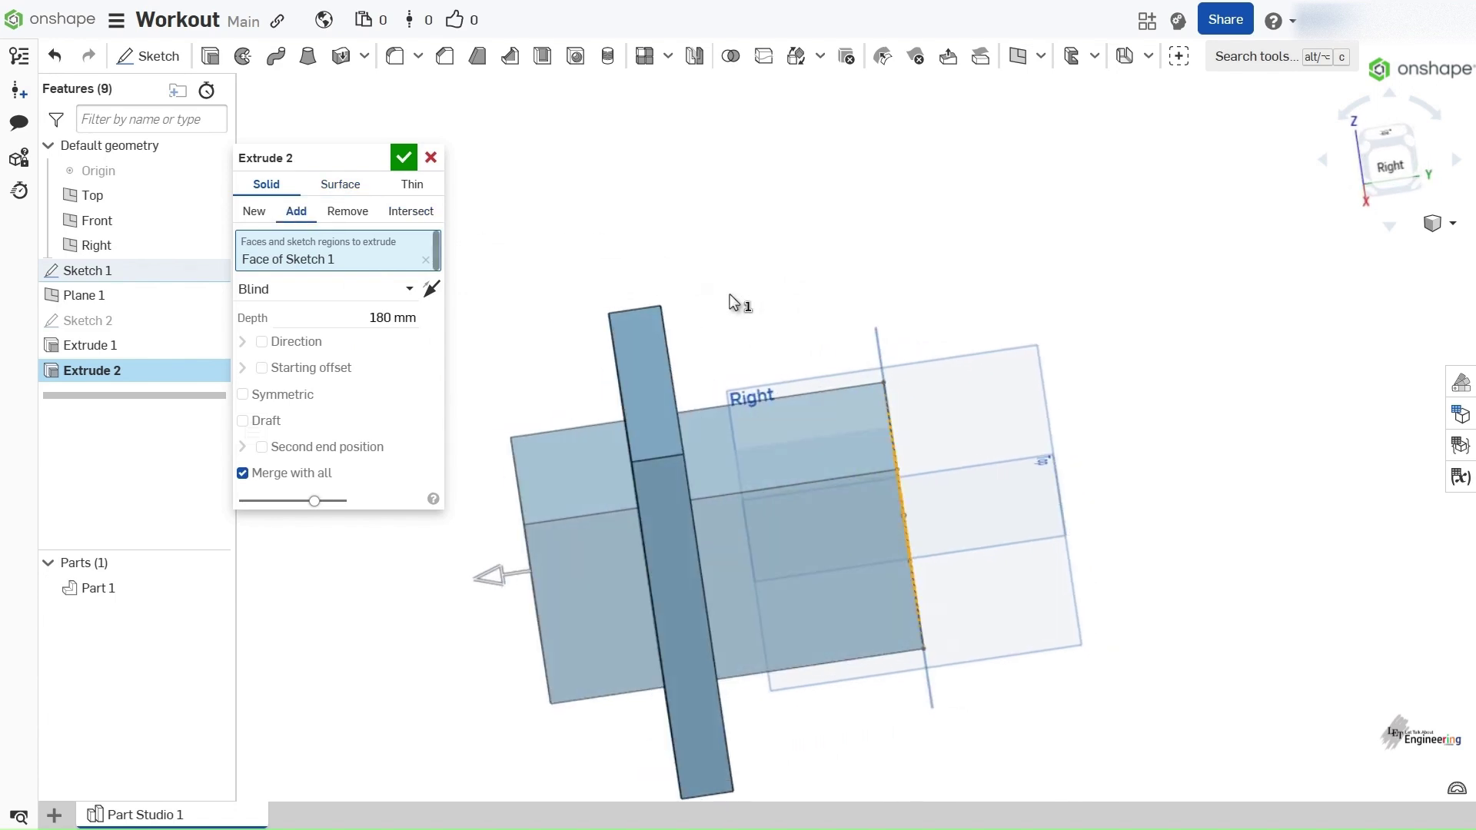
click(262, 341)
right_drag(702, 382, 971, 438)
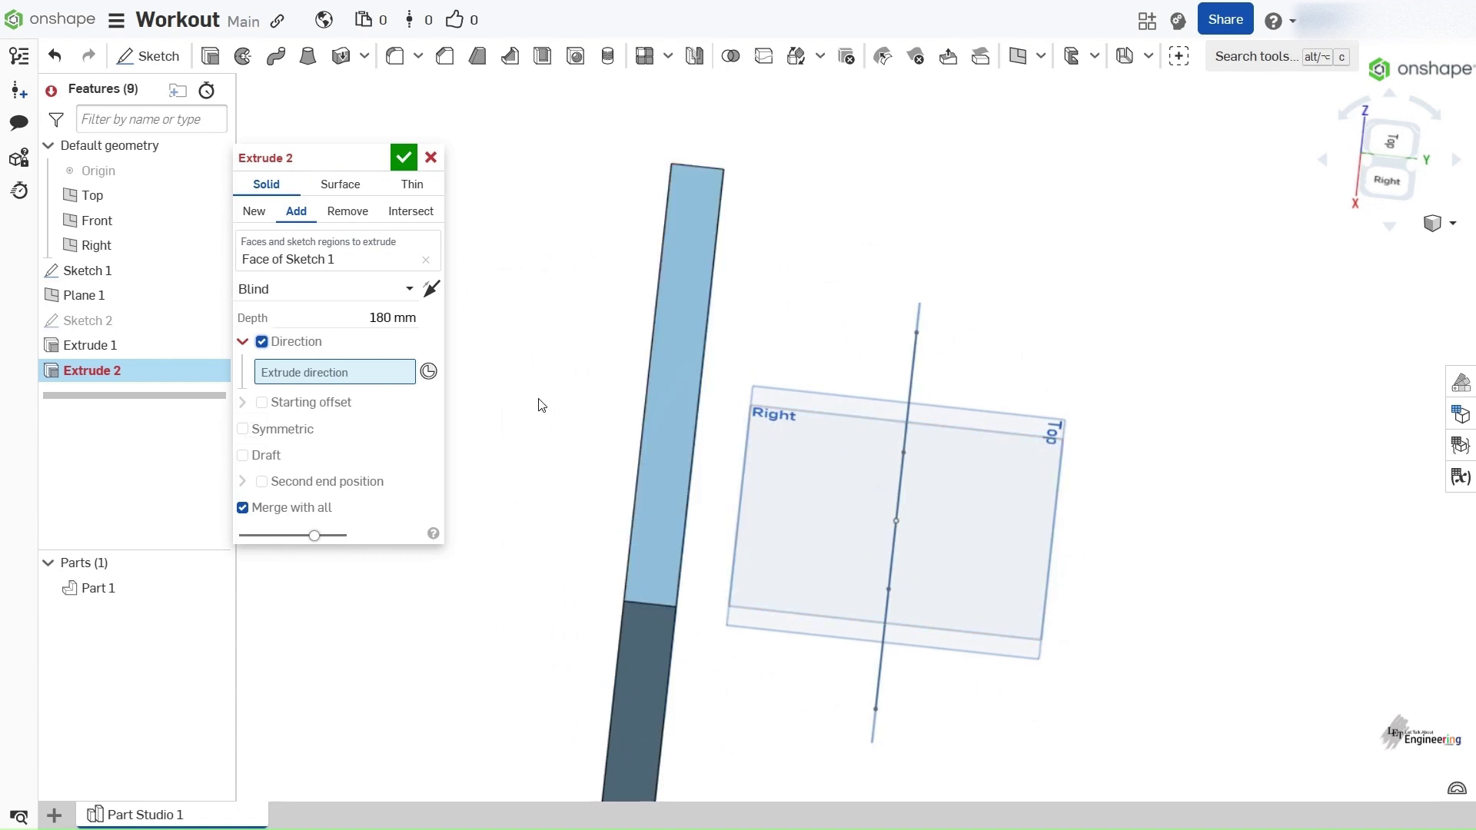
right_drag(1228, 452, 1220, 413)
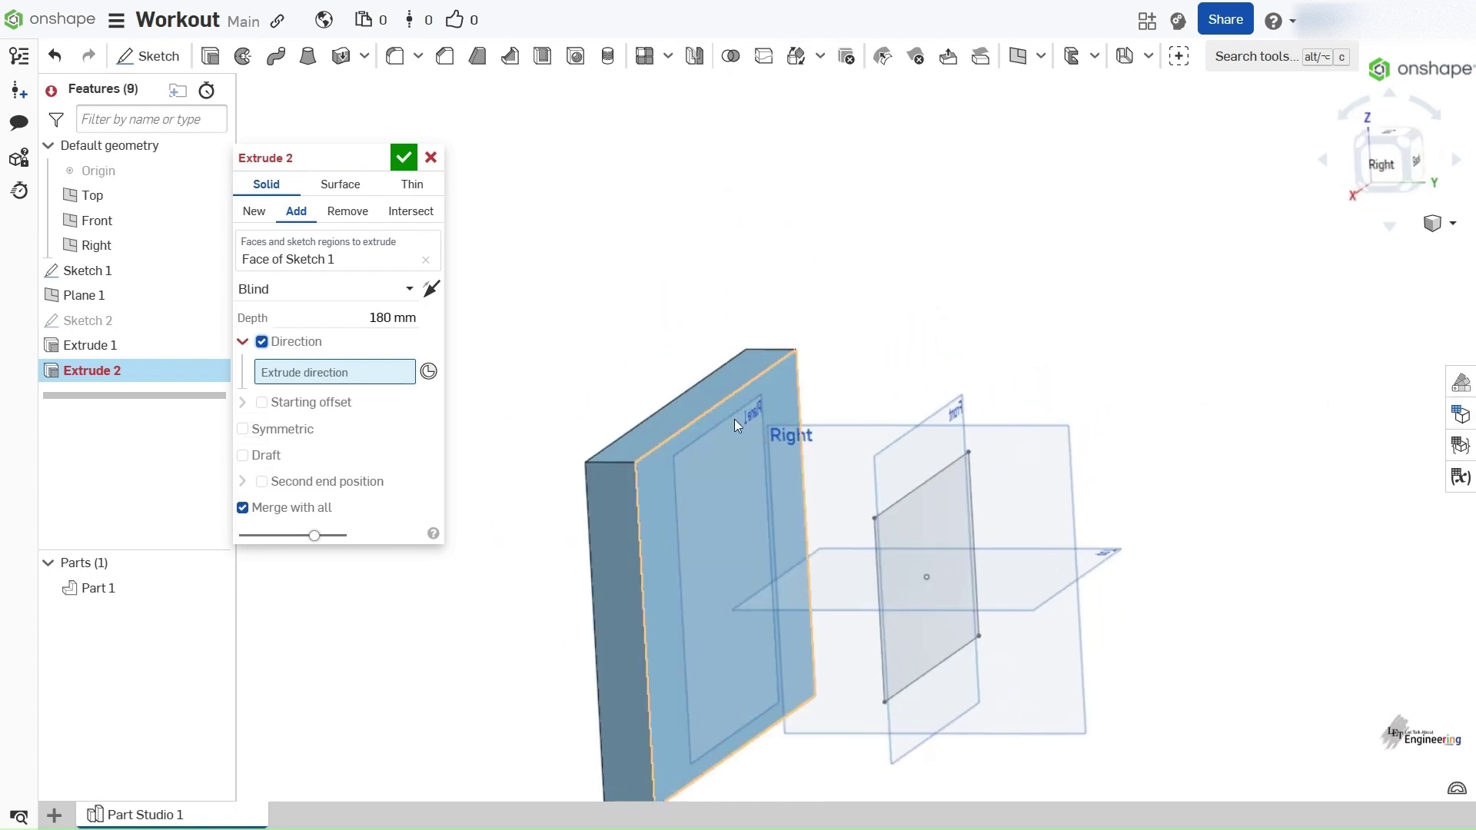
right_drag(839, 387, 570, 170)
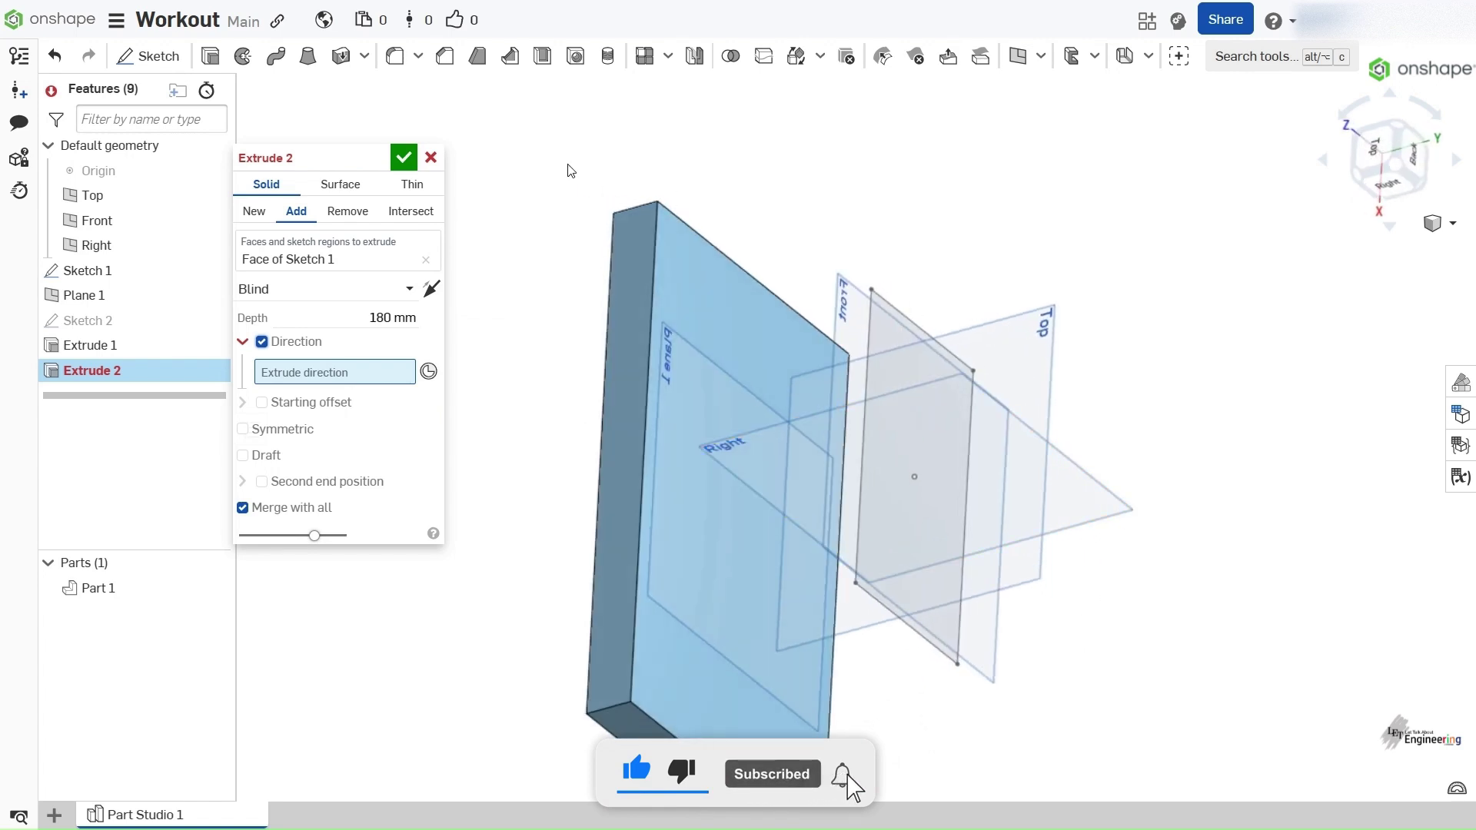
click(430, 158)
right_drag(510, 264, 567, 231)
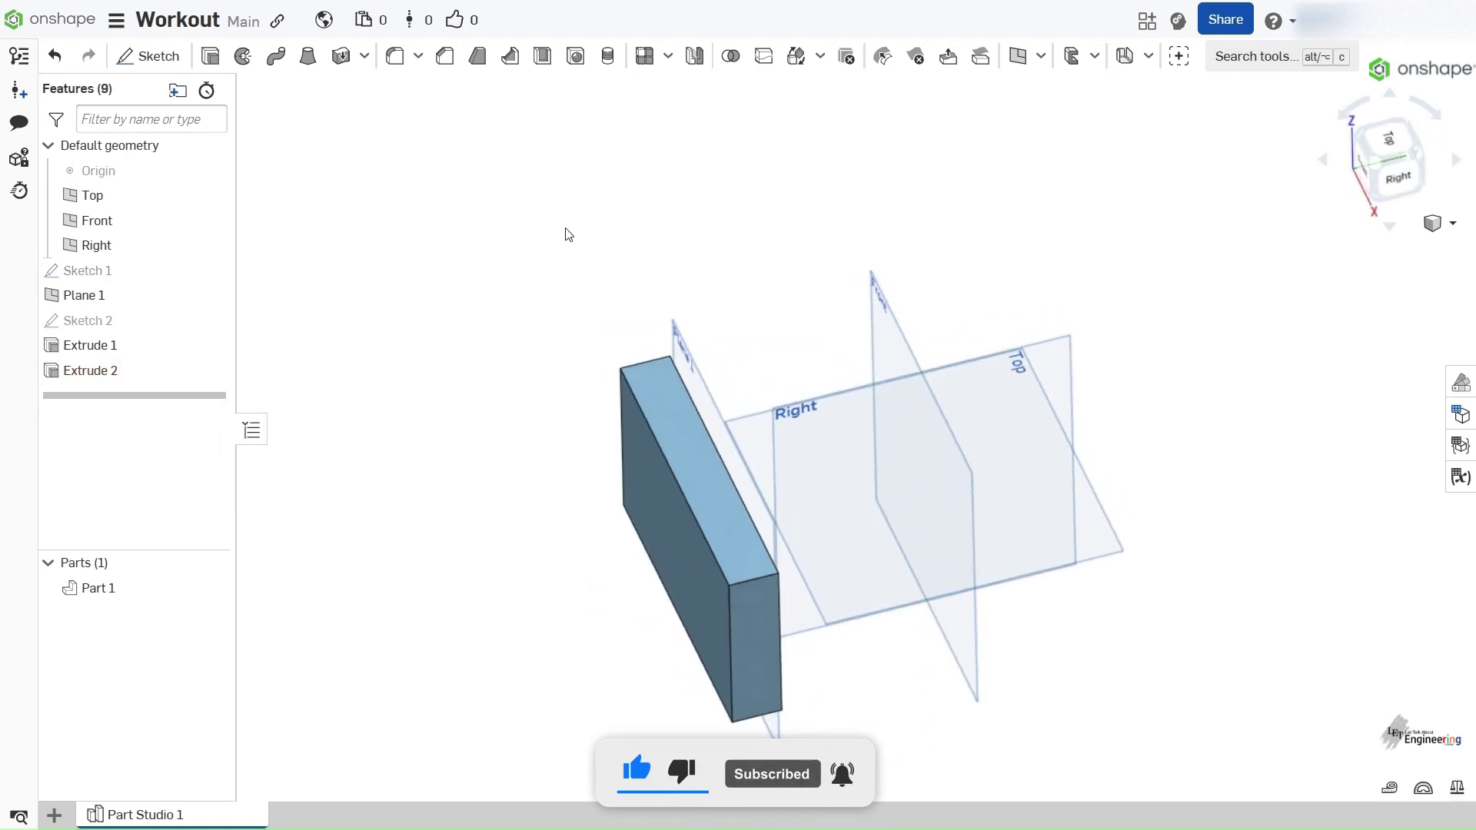
Delete Extrude 2 from the feature list
right_click(72, 377)
click(148, 632)
right_drag(620, 375, 964, 513)
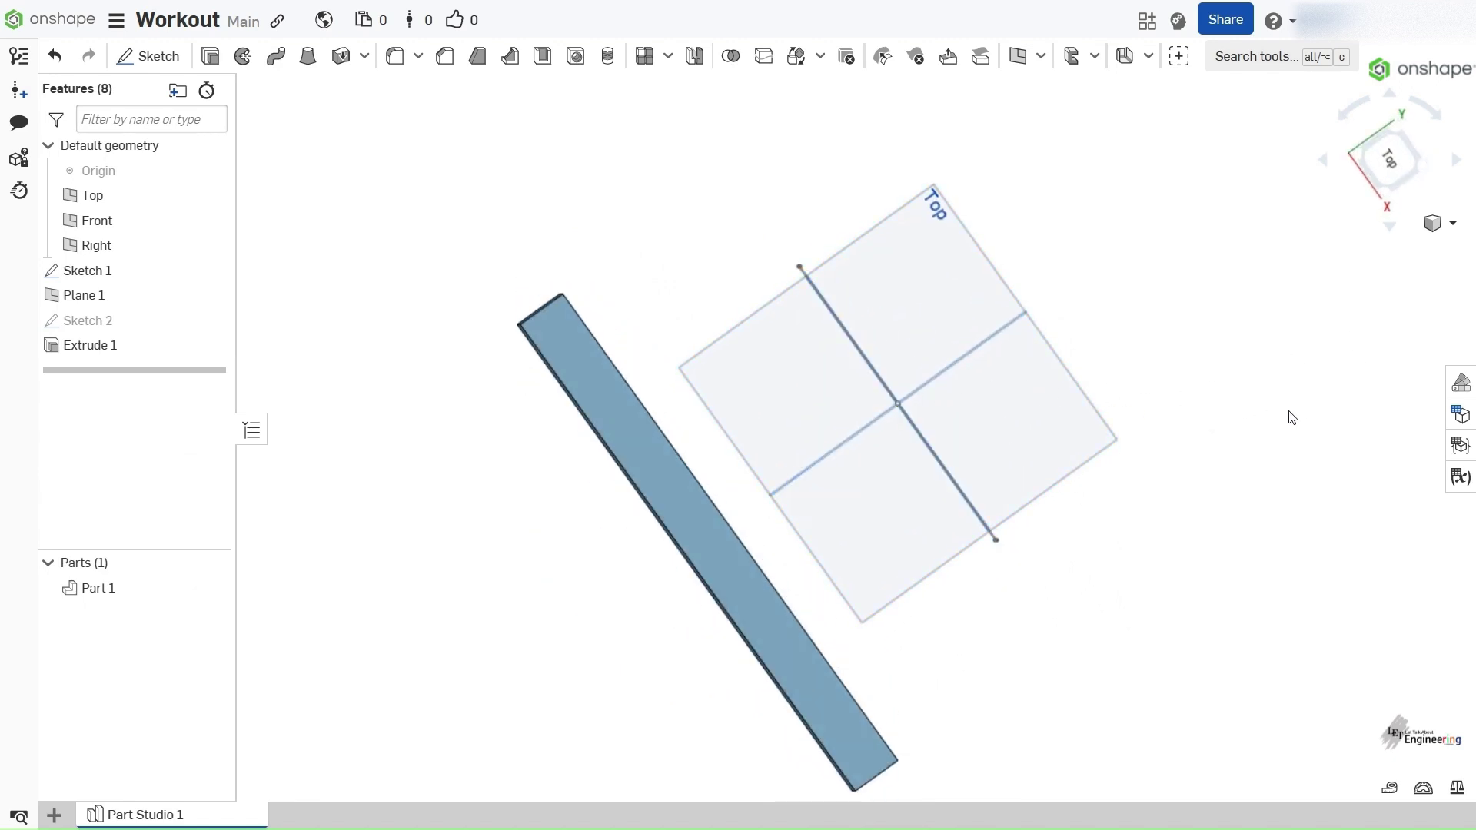
Start a new sketch on the Top plane and view it normal to the sketch plane
mouse_move(1293, 416)
right_down()
mouse_move(1153, 329)
mouse_move(1202, 412)
mouse_move(953, 303)
mouse_move(974, 389)
mouse_move(953, 354)
mouse_move(1024, 366)
mouse_move(1043, 350)
right_up()
scroll(953, 301, up, 3)
scroll(952, 301, down, 5)
click(152, 56)
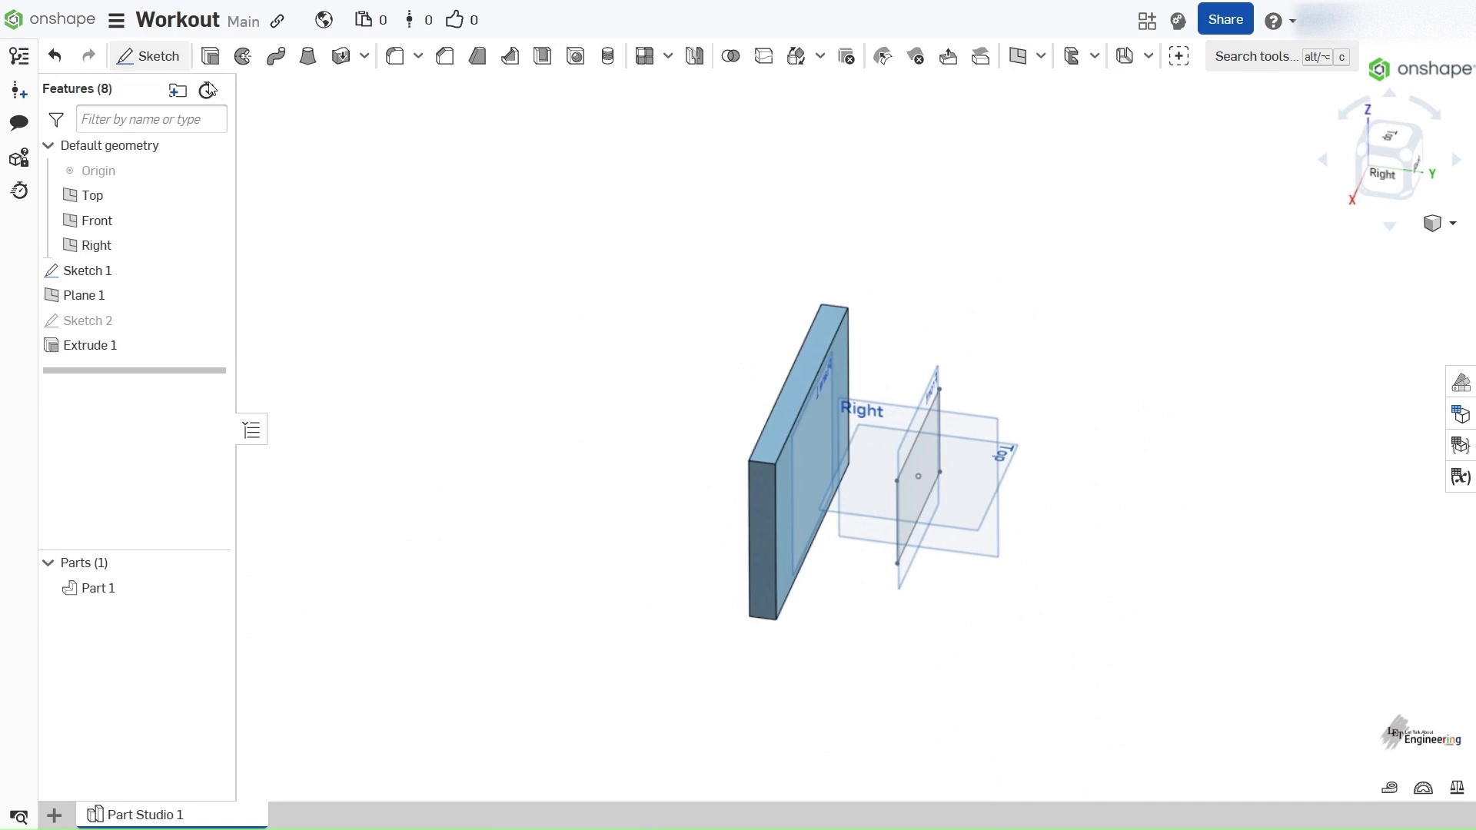
scroll(1000, 458, up, 3)
click(1001, 461)
right_click(996, 259)
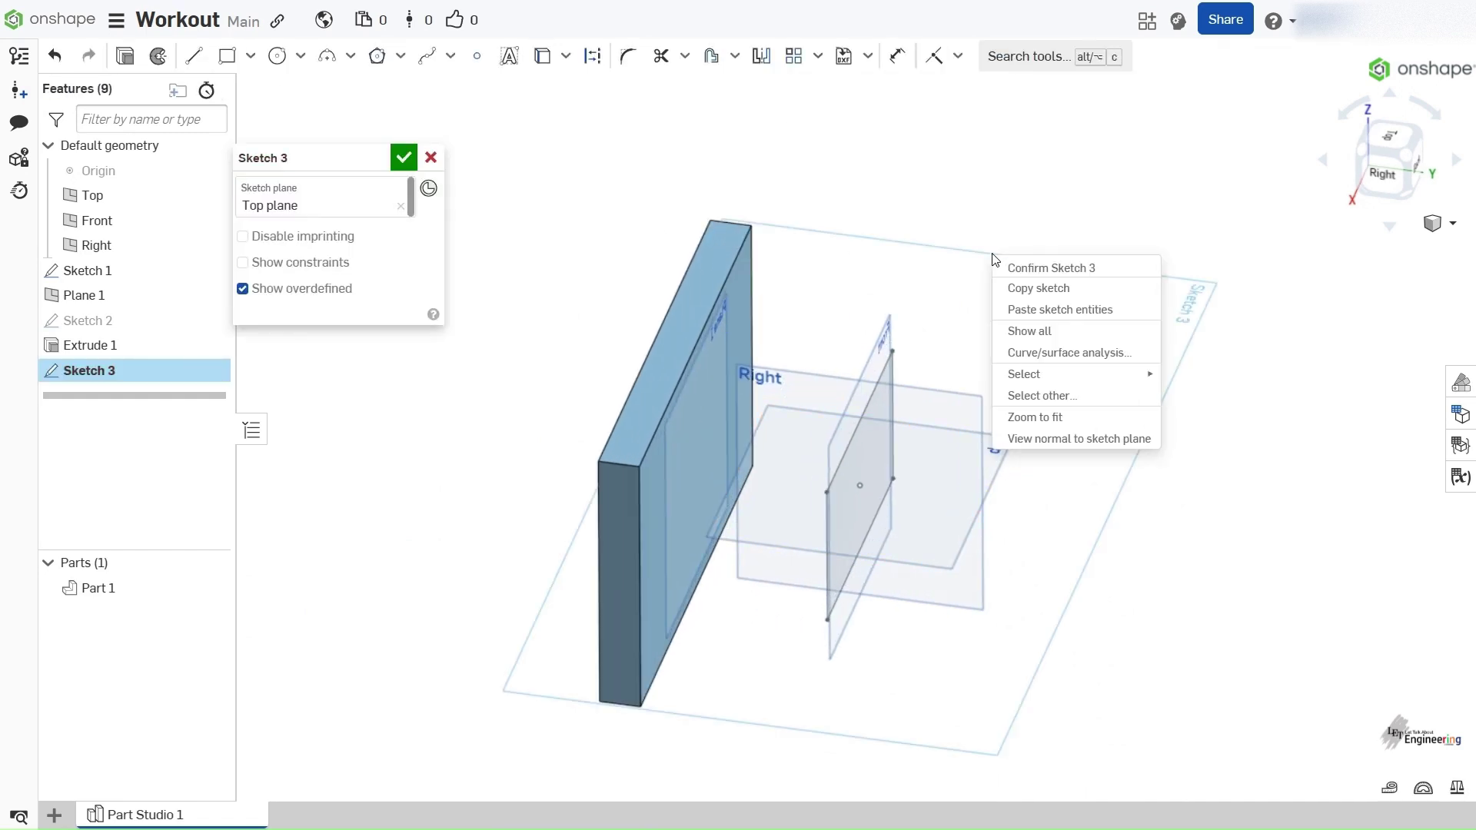
click(1050, 435)
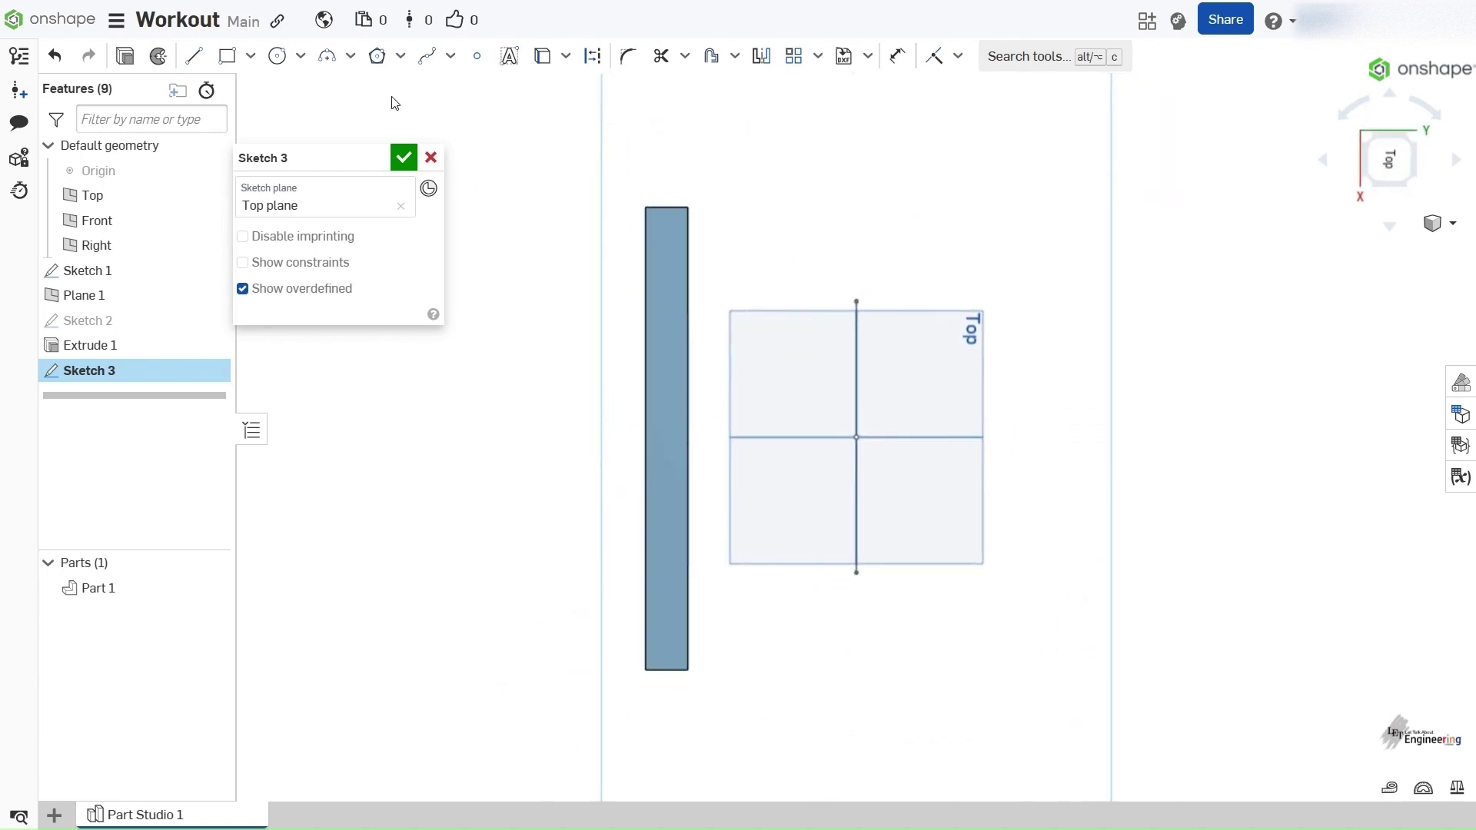
Draw an angled line about 128 mm long from the origin, heading away from the plate, and close the sketch
click(193, 56)
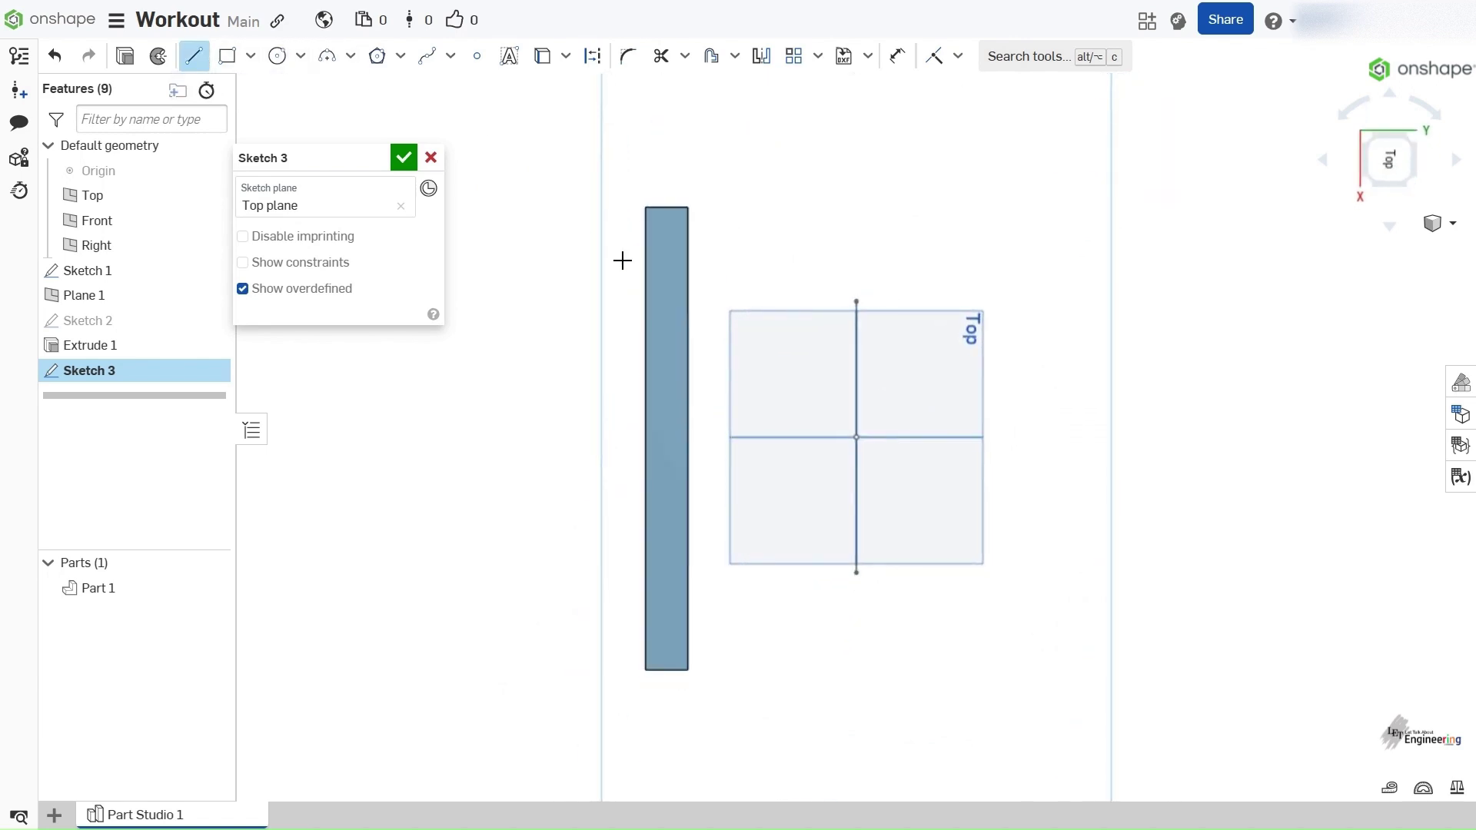
click(858, 437)
click(1028, 568)
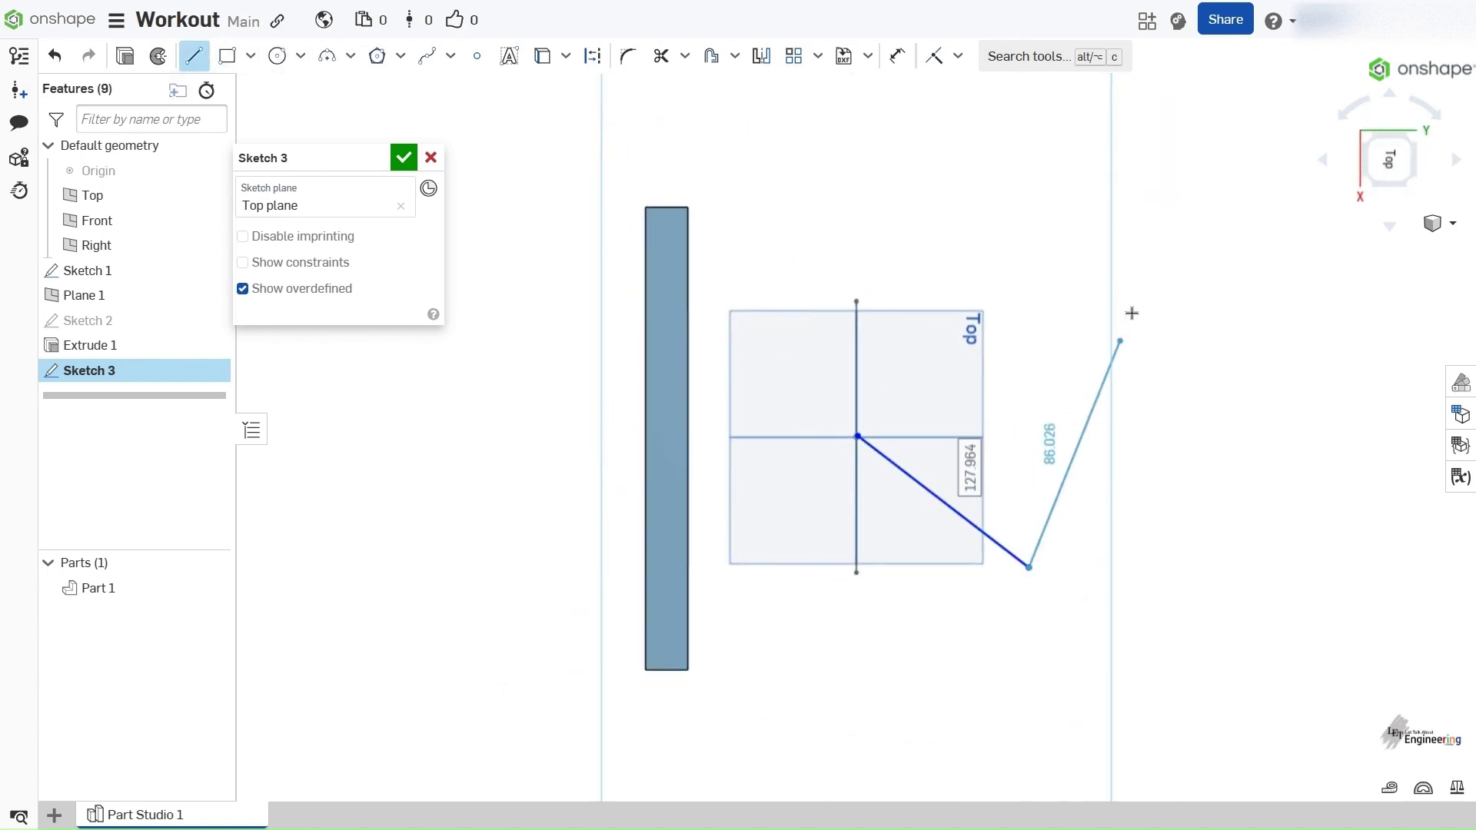
right_click(1131, 312)
click(1176, 329)
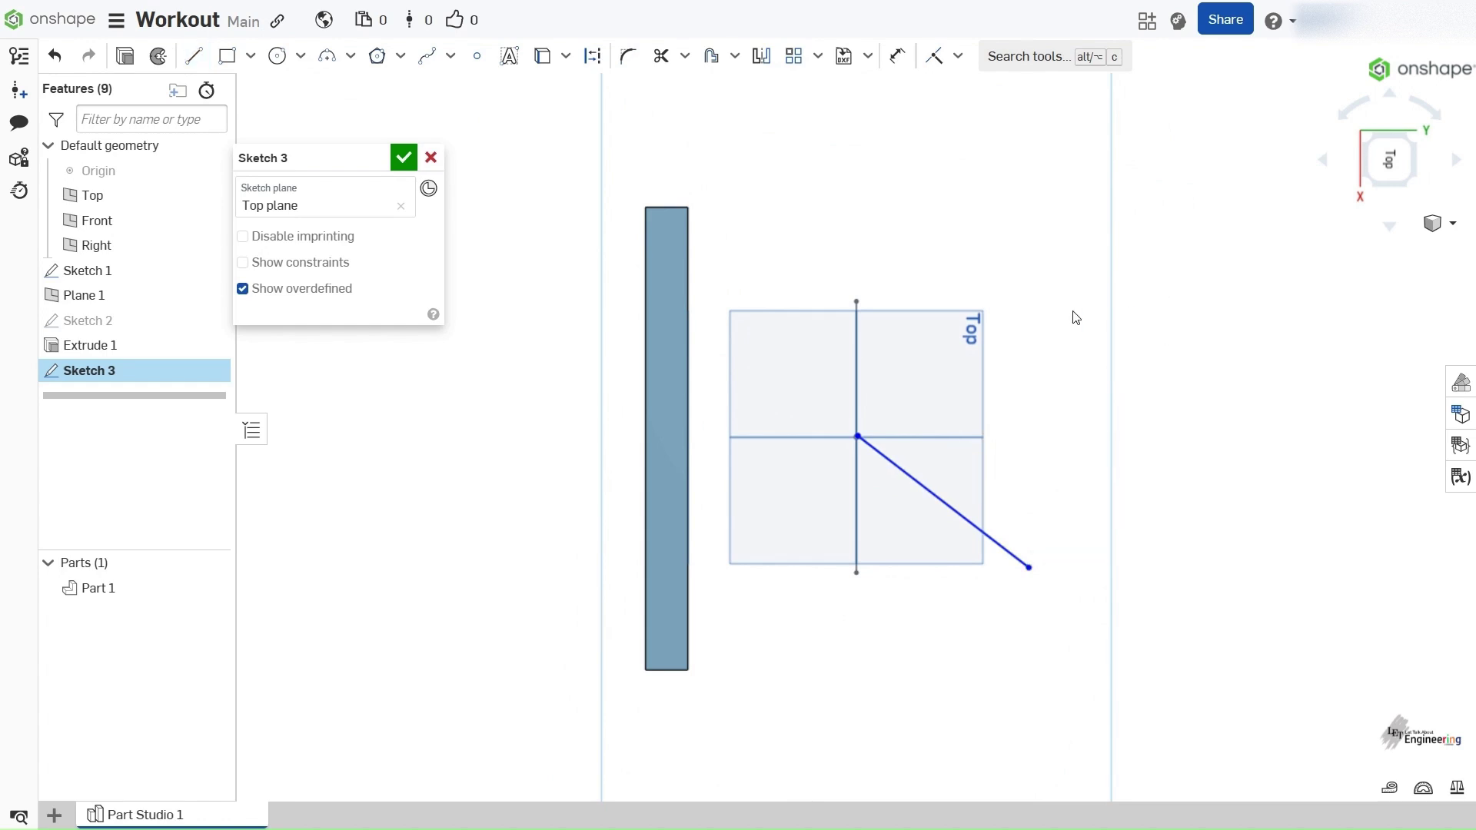
click(430, 158)
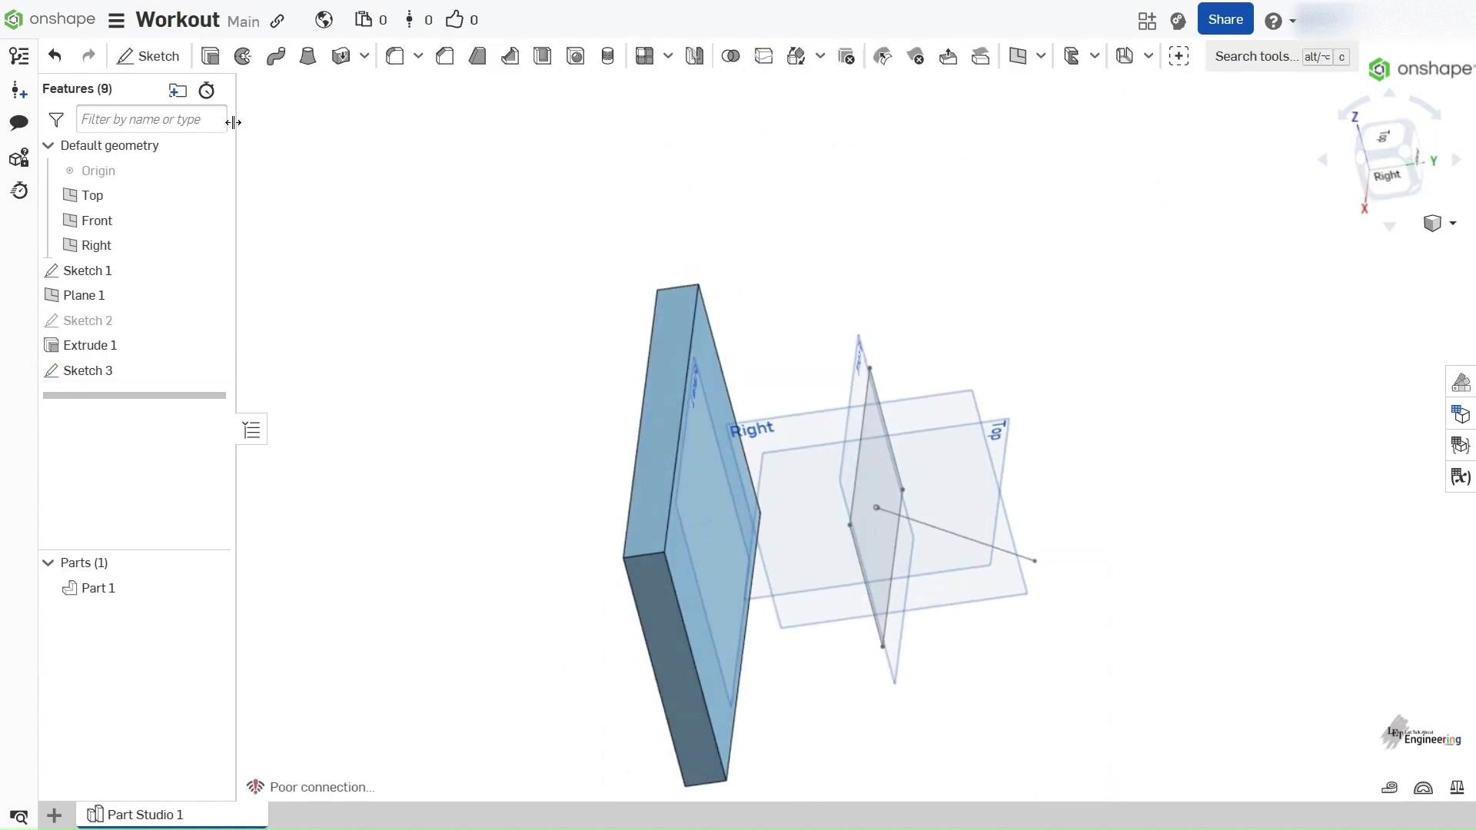
Extrude the Sketch 1 region as a new solid with its Direction set to the Sketch 3 line
click(210, 56)
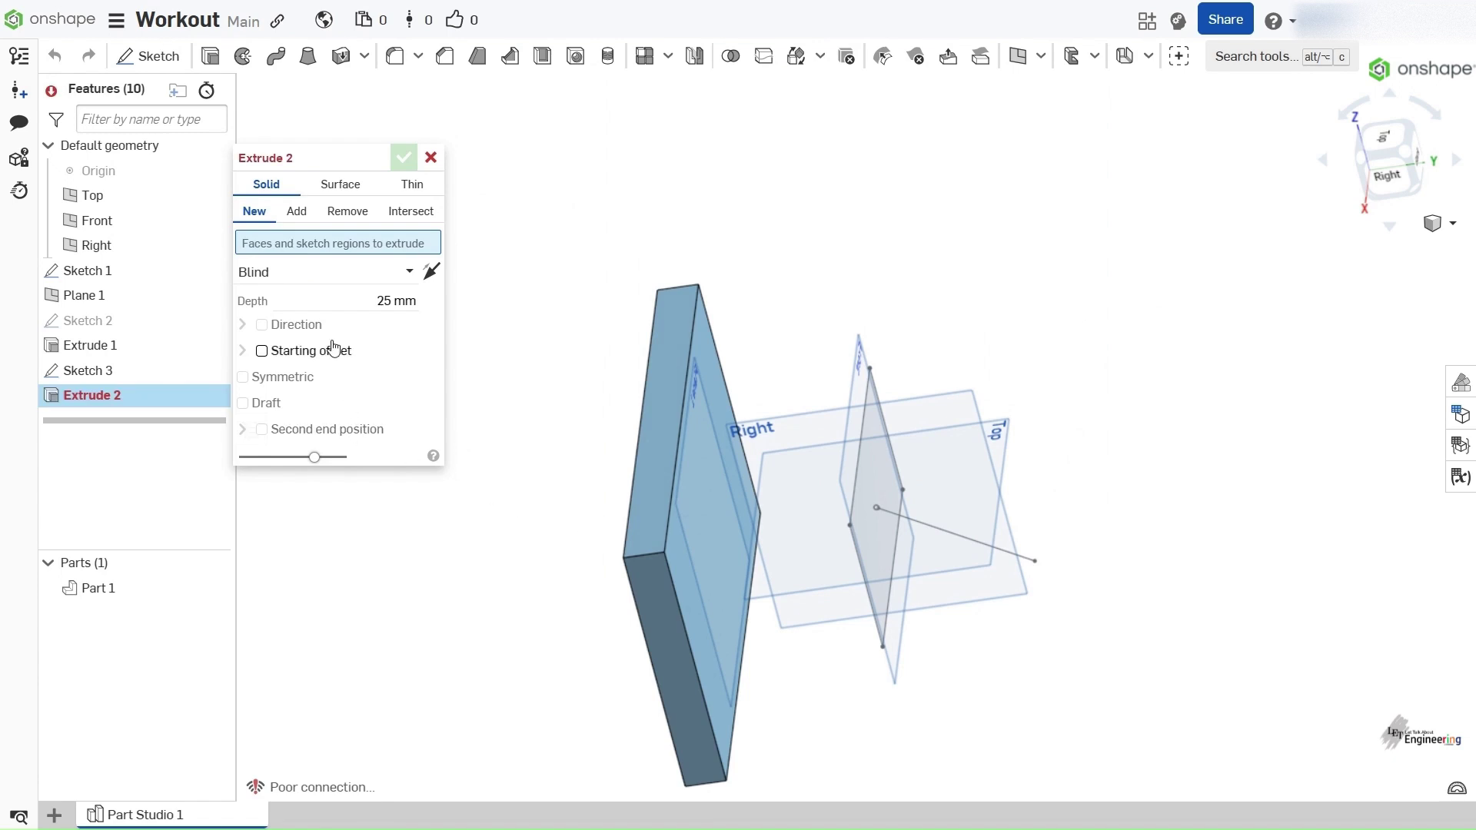
mouse_move(898, 506)
right_down()
mouse_move(870, 449)
mouse_move(544, 352)
right_up()
click(870, 449)
click(262, 341)
right_drag(920, 529, 970, 530)
click(974, 525)
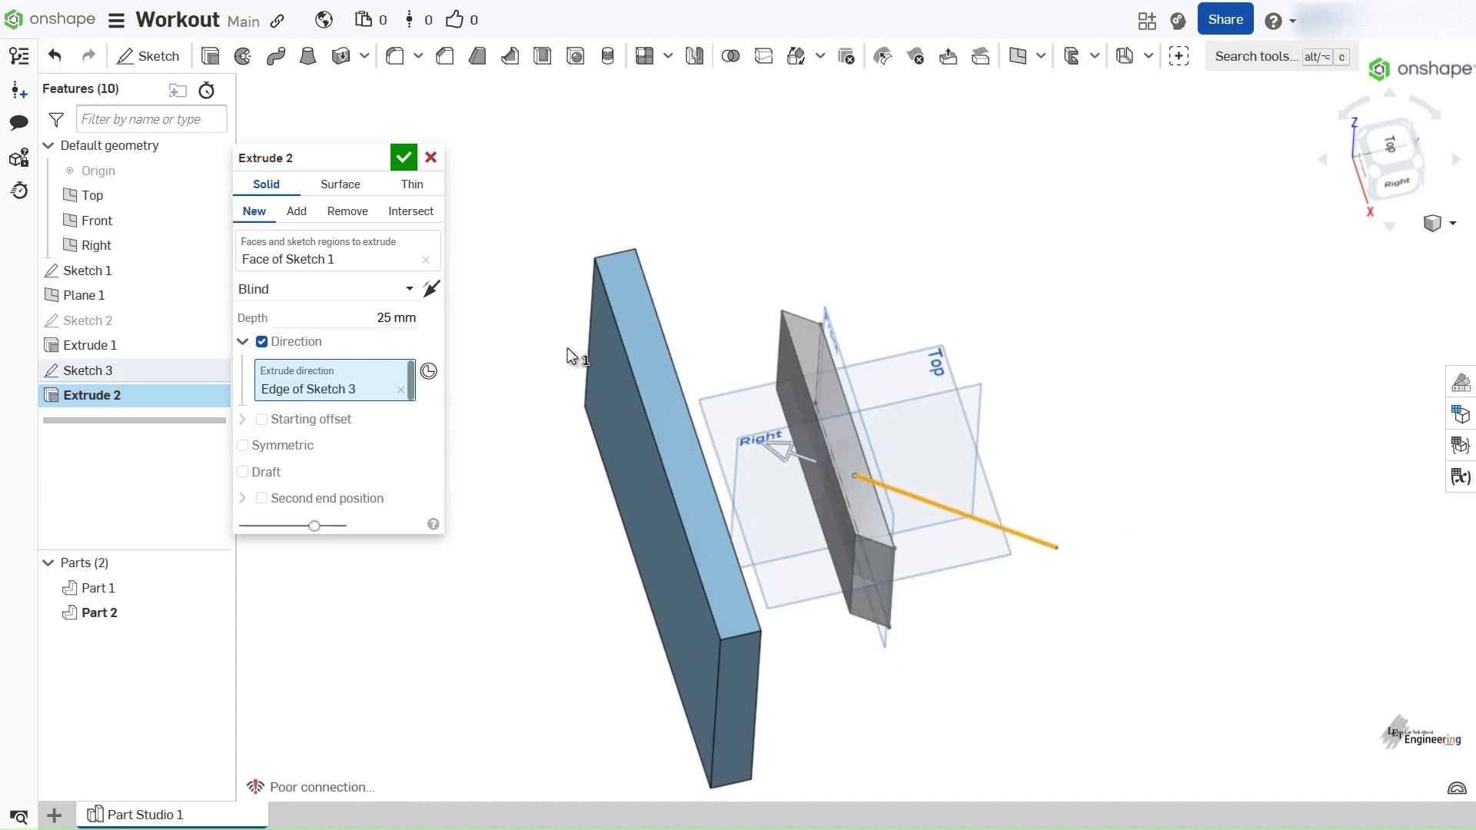
Pull the angled extrusion along the line, away from the plate, to a depth of 122 mm
right_drag(984, 435, 914, 512)
drag(924, 500, 1080, 536)
mouse_move(948, 542)
right_down()
mouse_move(984, 538)
mouse_move(946, 533)
mouse_move(946, 568)
right_up()
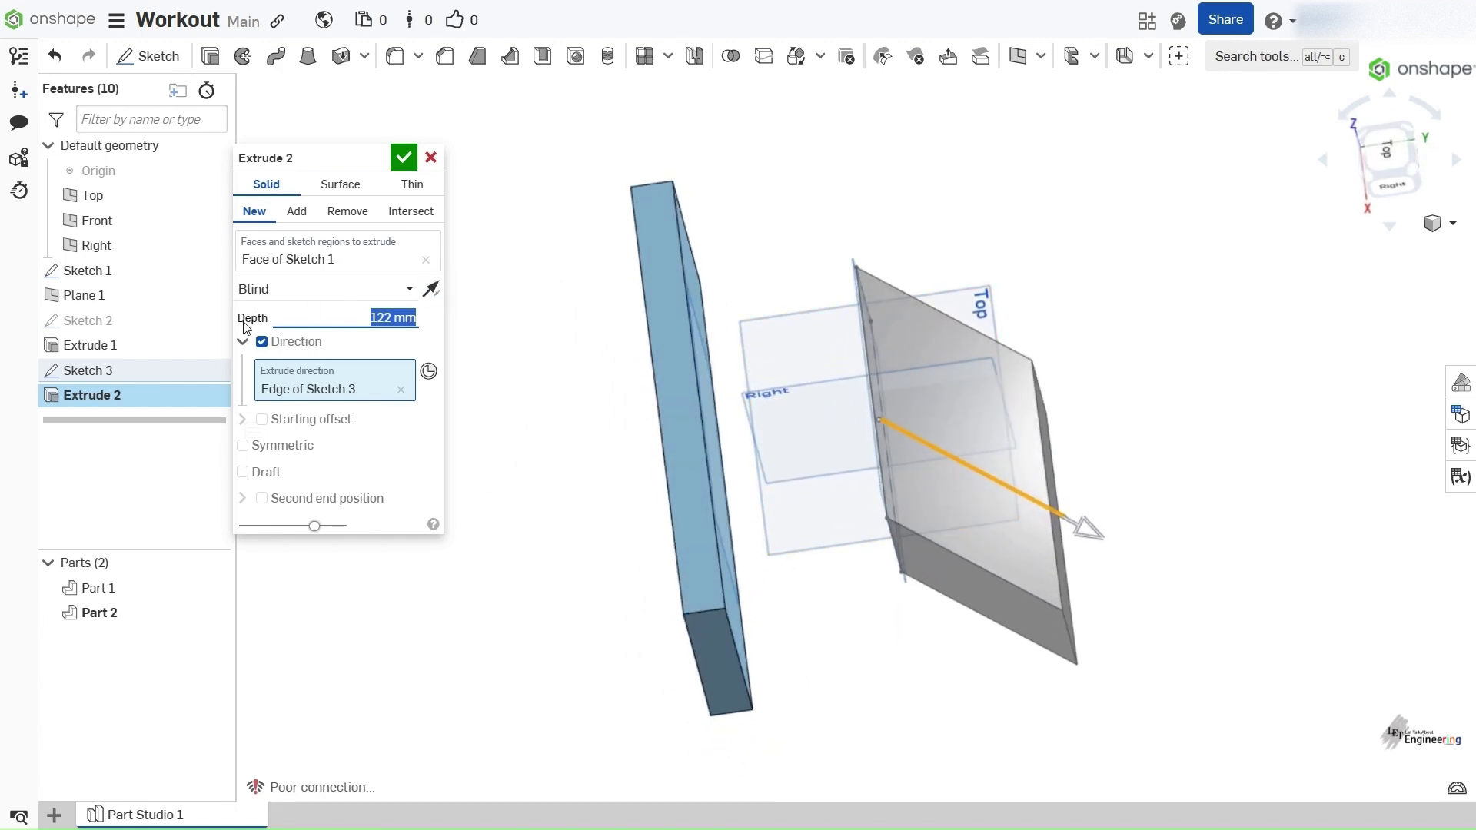
Turn off the Direction option of Extrude 2 so the region extrudes straight from its sketch plane
click(262, 343)
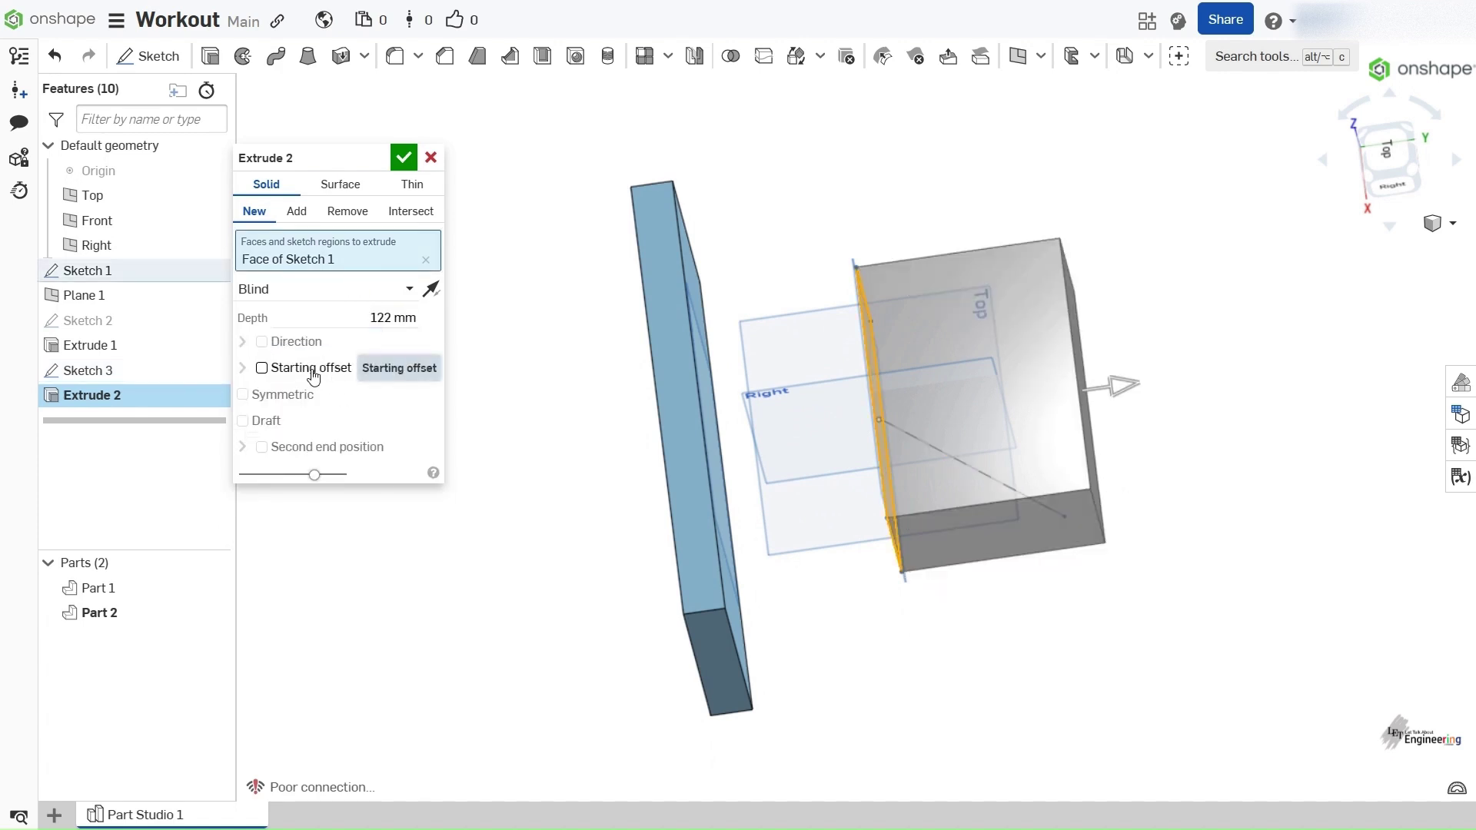
right_drag(890, 486, 876, 436)
scroll(896, 555, down, 3)
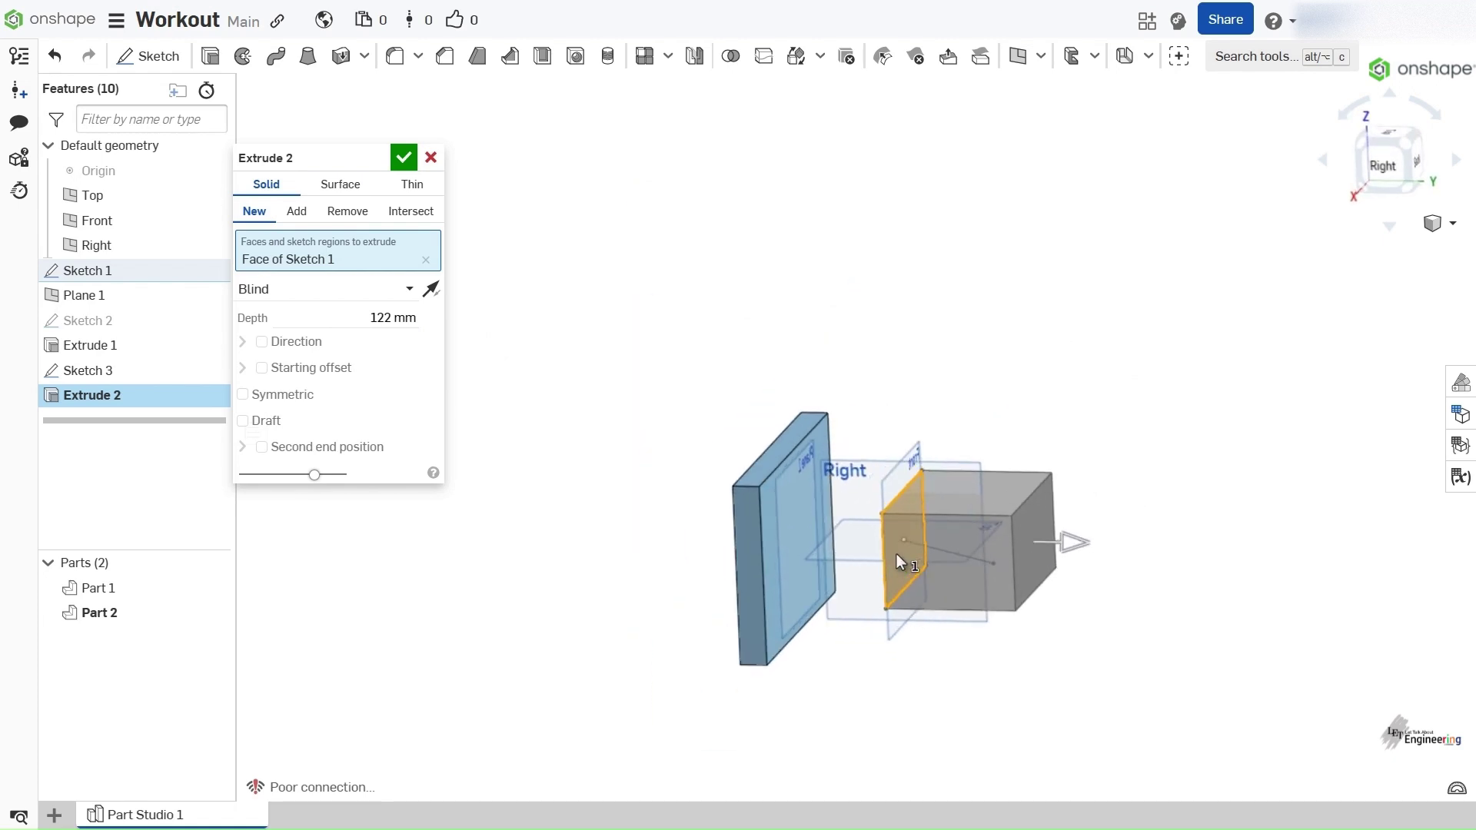
scroll(897, 554, up, 5)
mouse_move(855, 435)
right_down()
mouse_move(884, 475)
mouse_move(938, 449)
mouse_move(931, 434)
mouse_move(847, 460)
right_up()
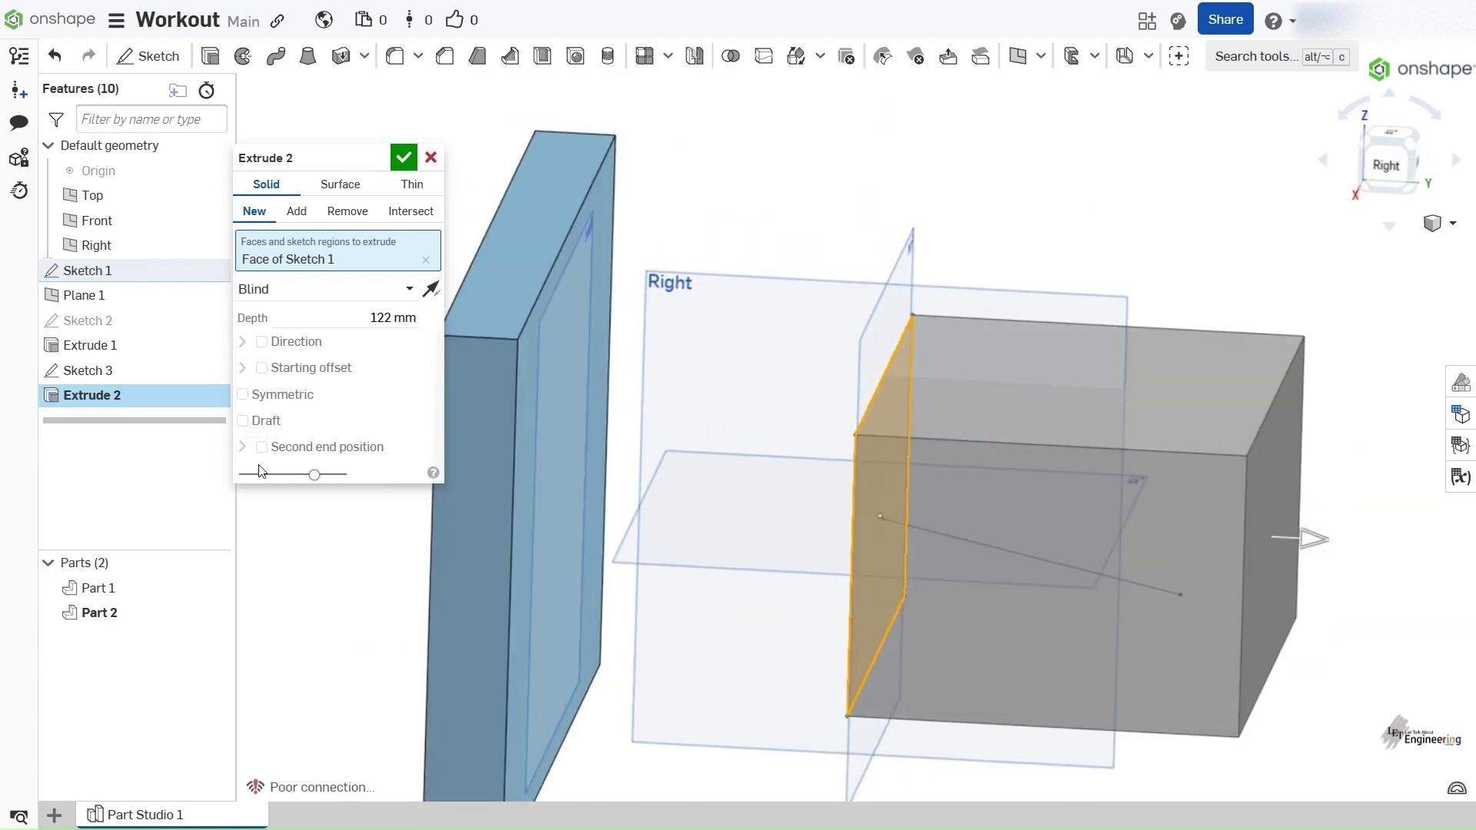
right_drag(736, 427, 907, 439)
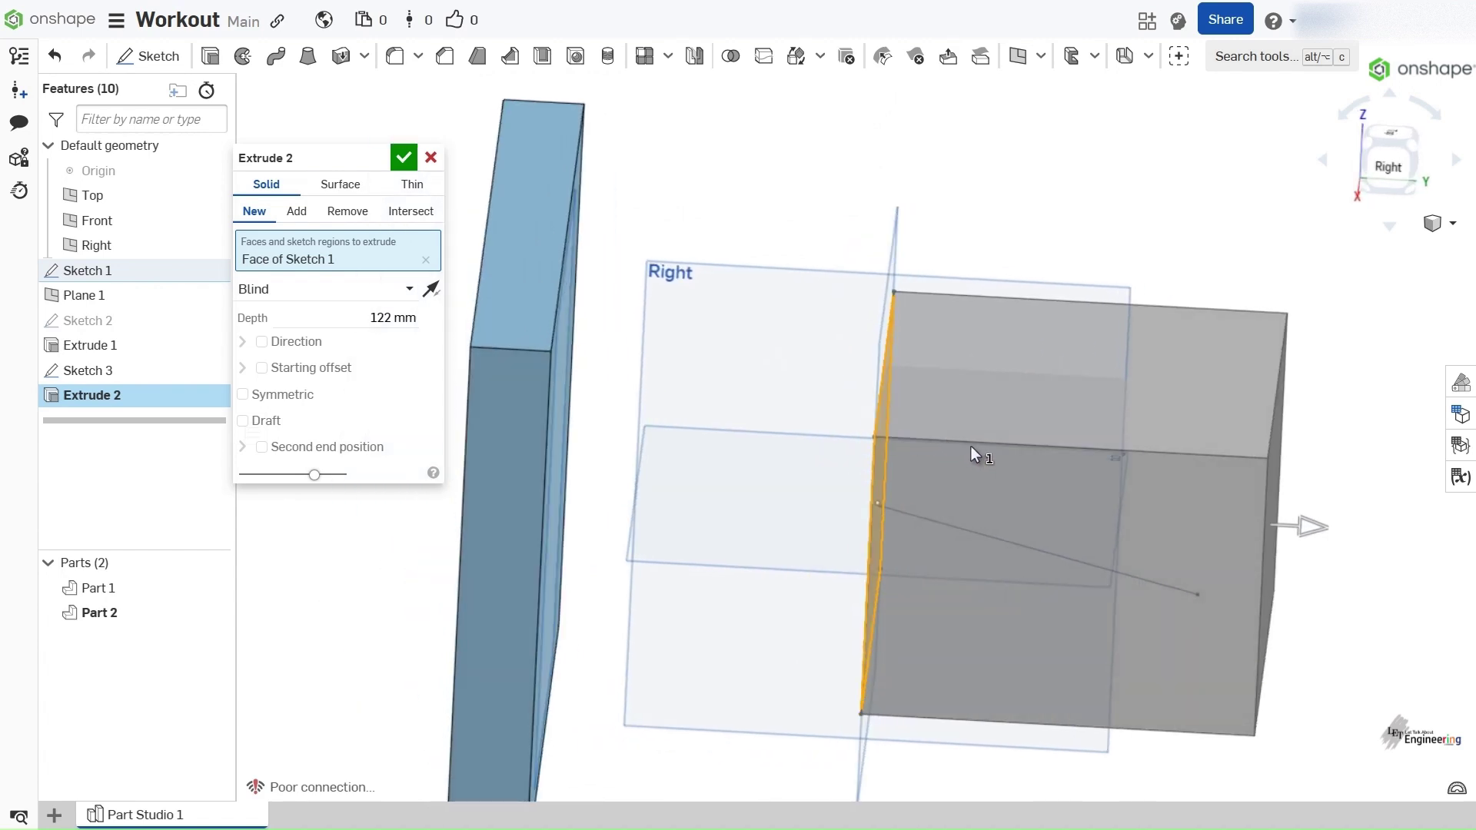
Turn on a Blind starting offset for Extrude 2 and reverse its direction so the solid starts beyond the sketch plane
click(309, 377)
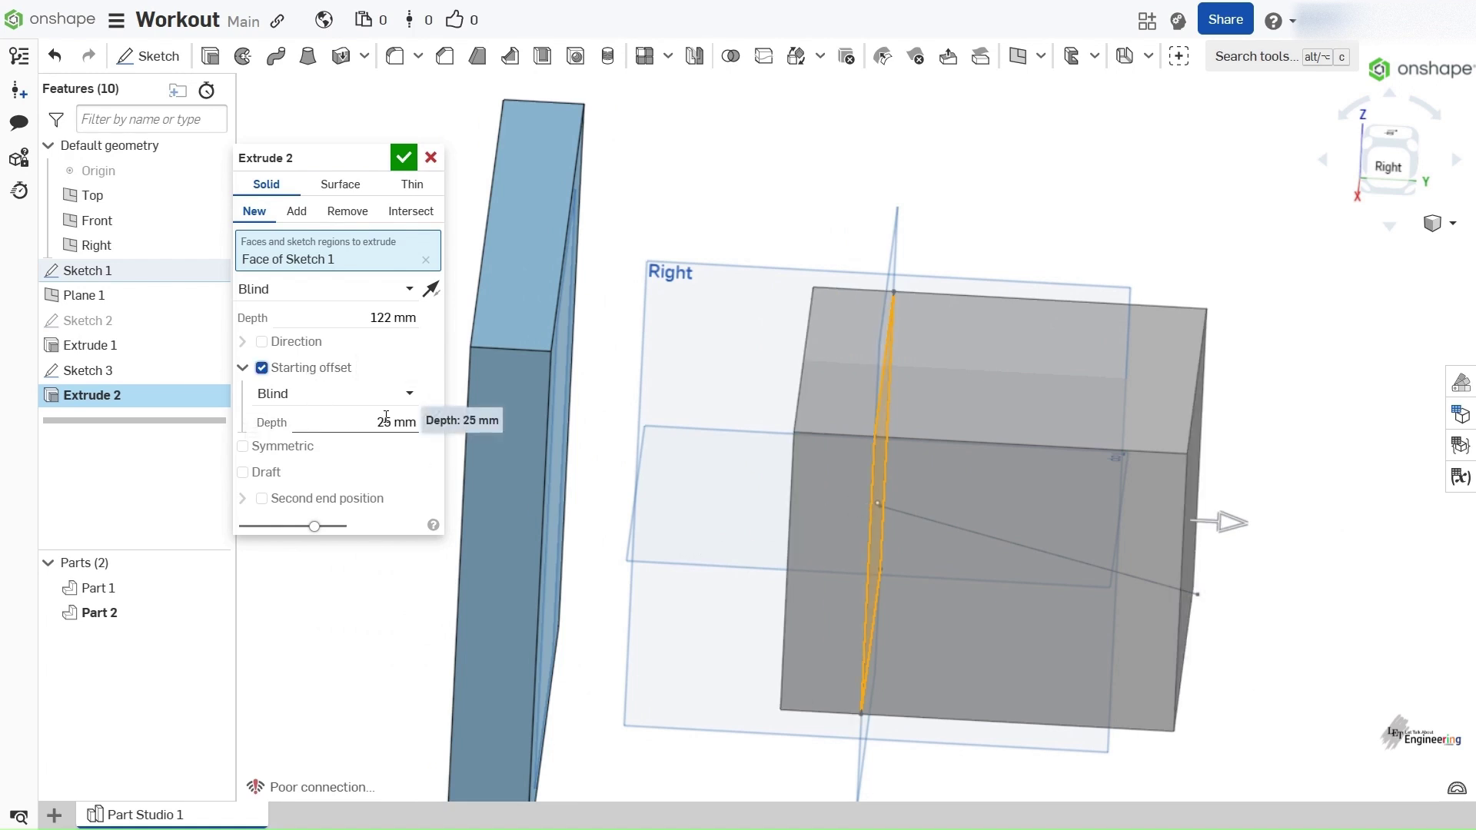
mouse_move(1027, 448)
right_down()
mouse_move(1007, 437)
mouse_move(1032, 437)
mouse_move(1030, 463)
right_up()
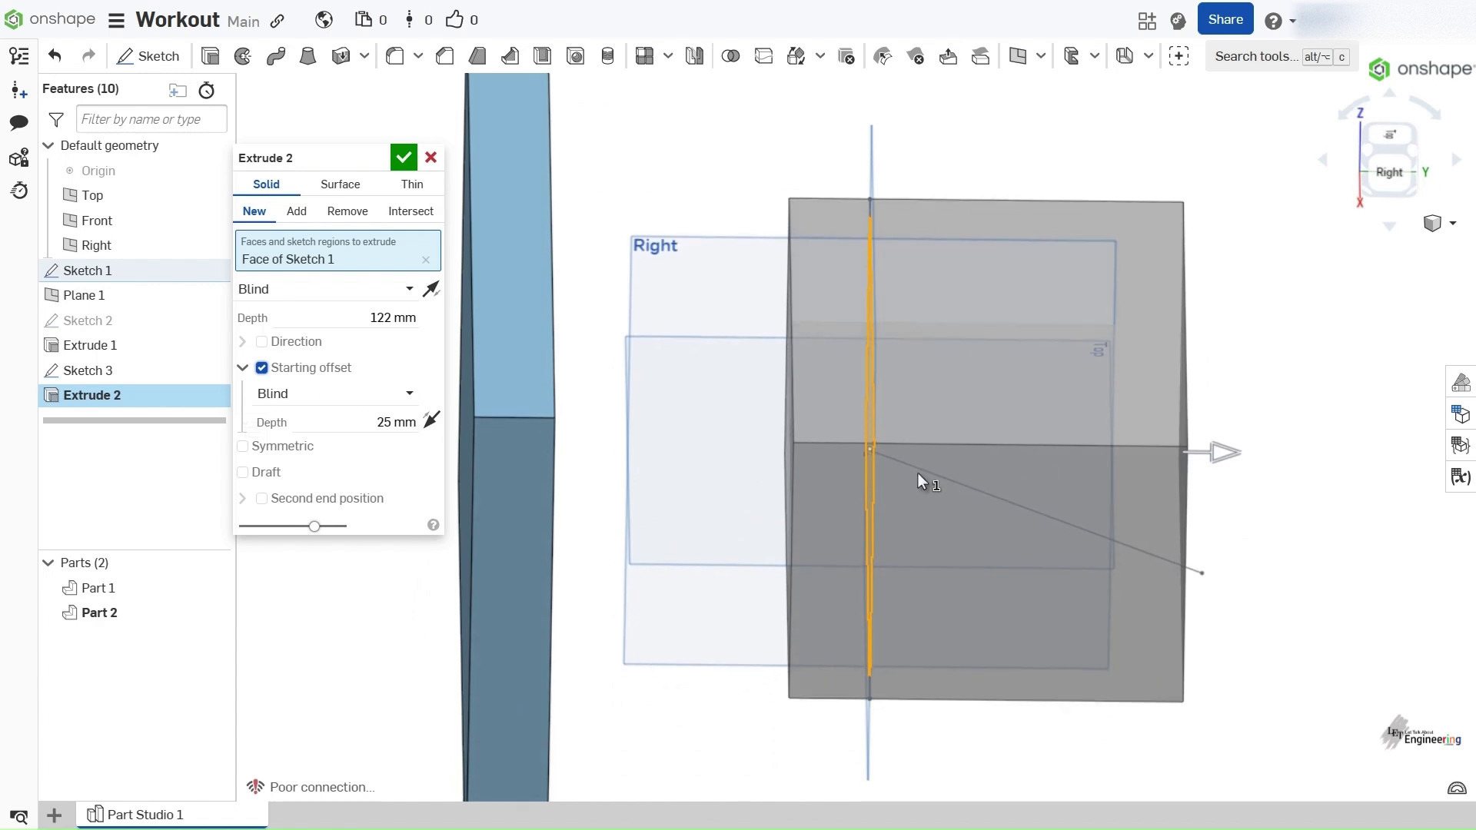
click(432, 421)
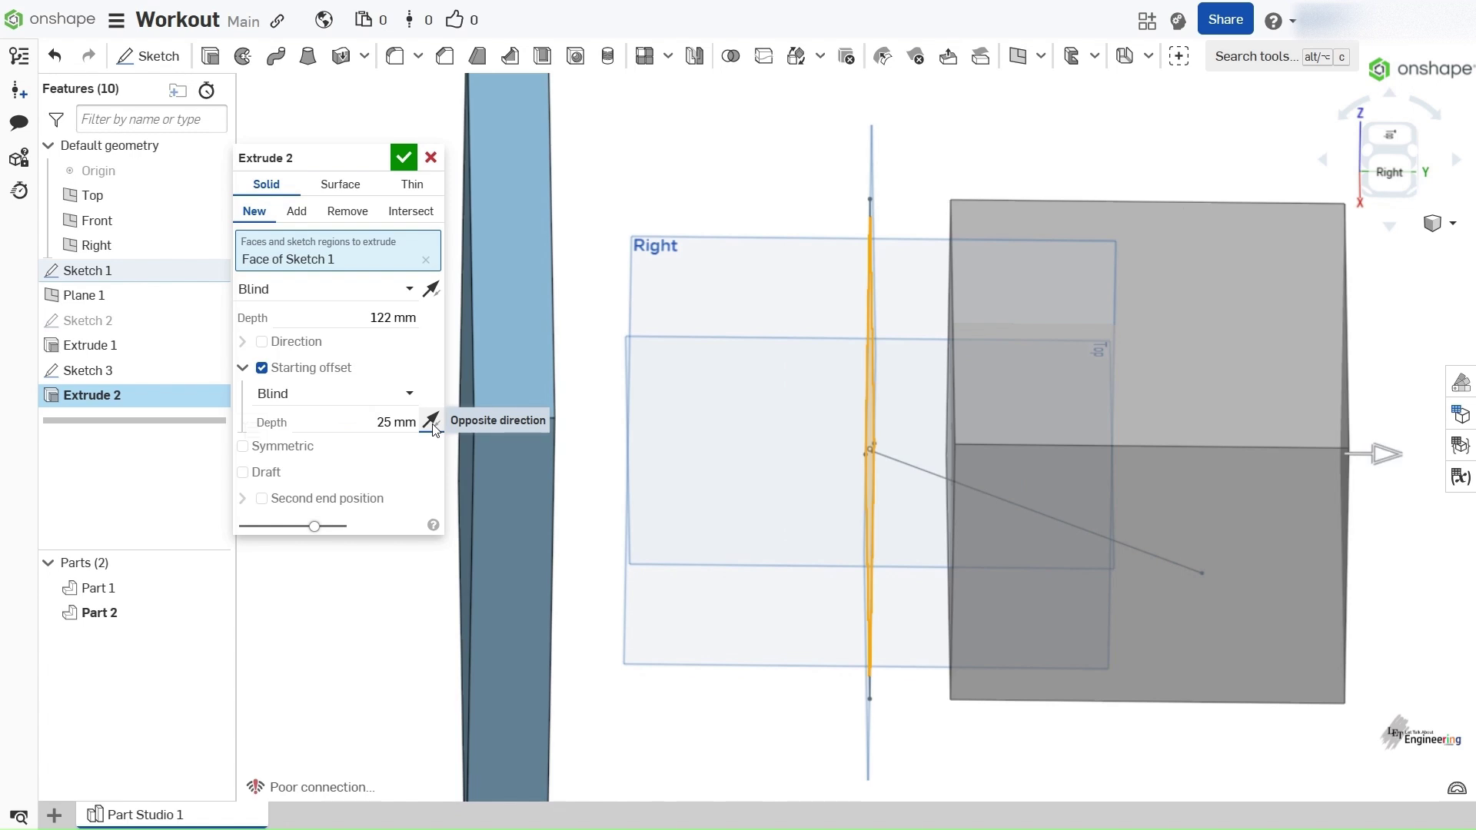
mouse_move(958, 468)
right_down()
mouse_move(947, 455)
mouse_move(919, 495)
mouse_move(892, 367)
mouse_move(1002, 414)
right_up()
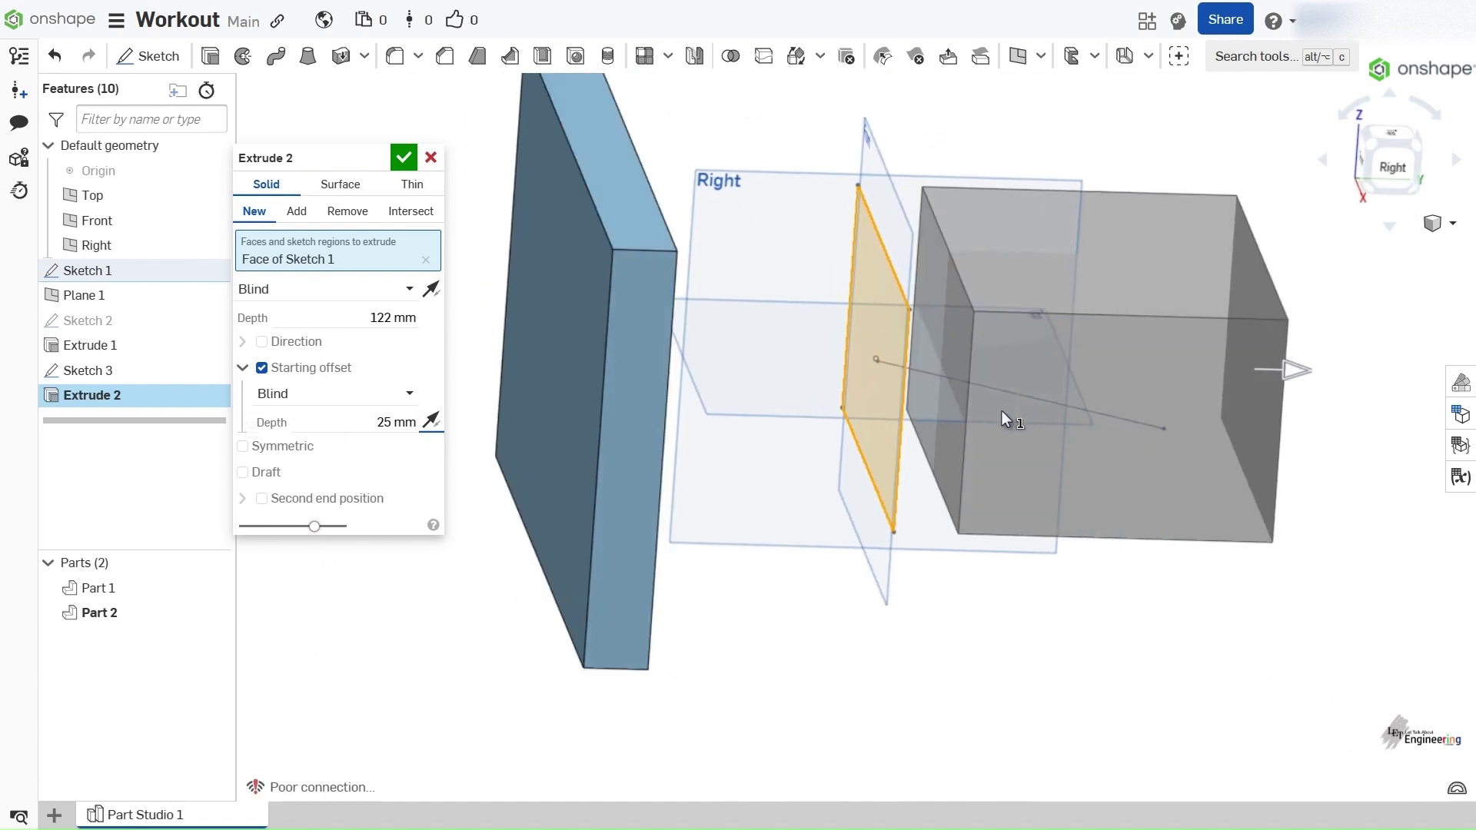
Set the starting offset depth of Extrude 2 to 10 mm
mouse_move(1297, 298)
right_down()
mouse_move(1286, 296)
mouse_move(1317, 294)
right_up()
click(394, 422)
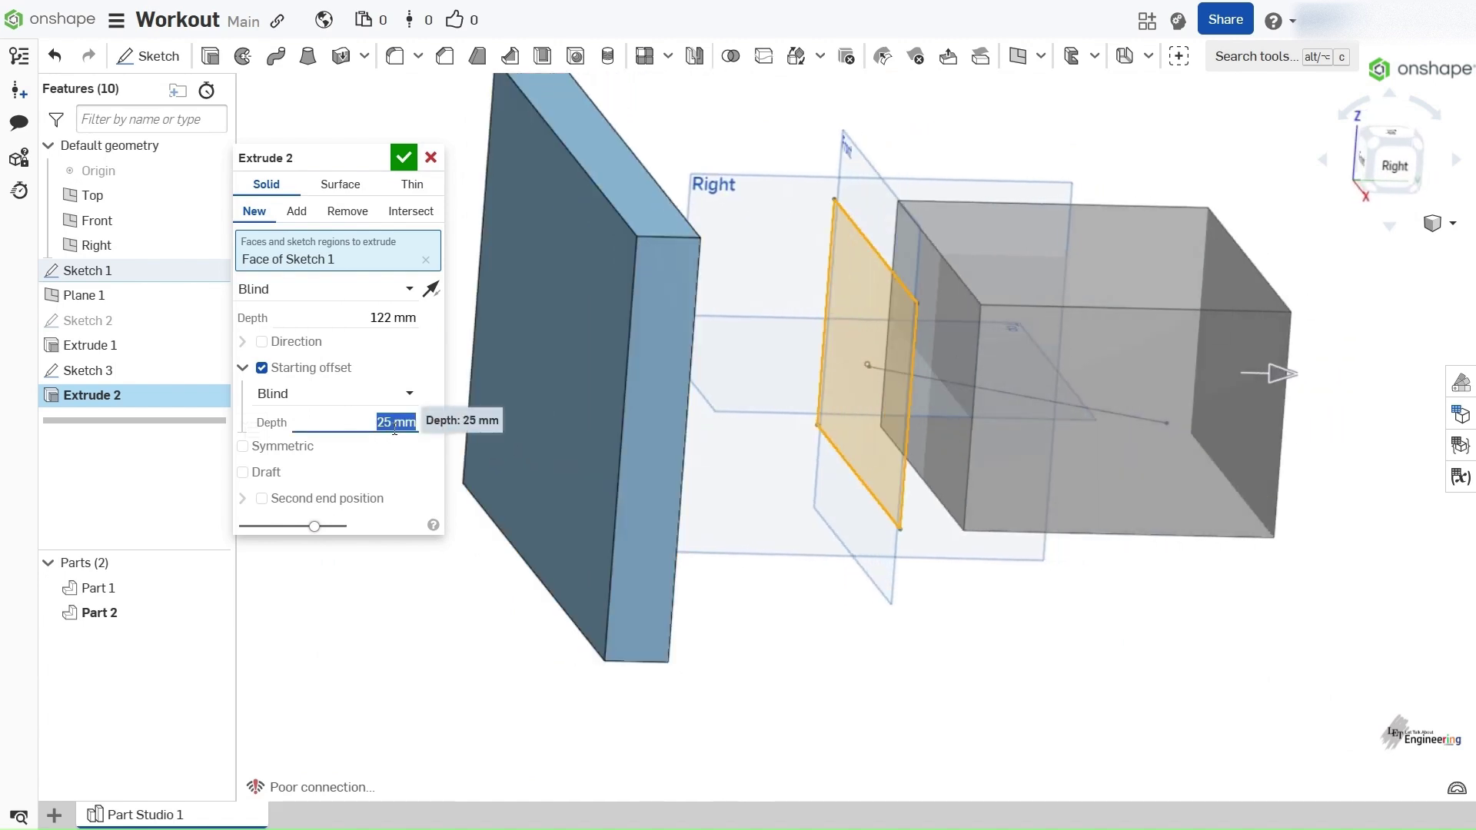
text(20)
key(BackSpace)
key(BackSpace)
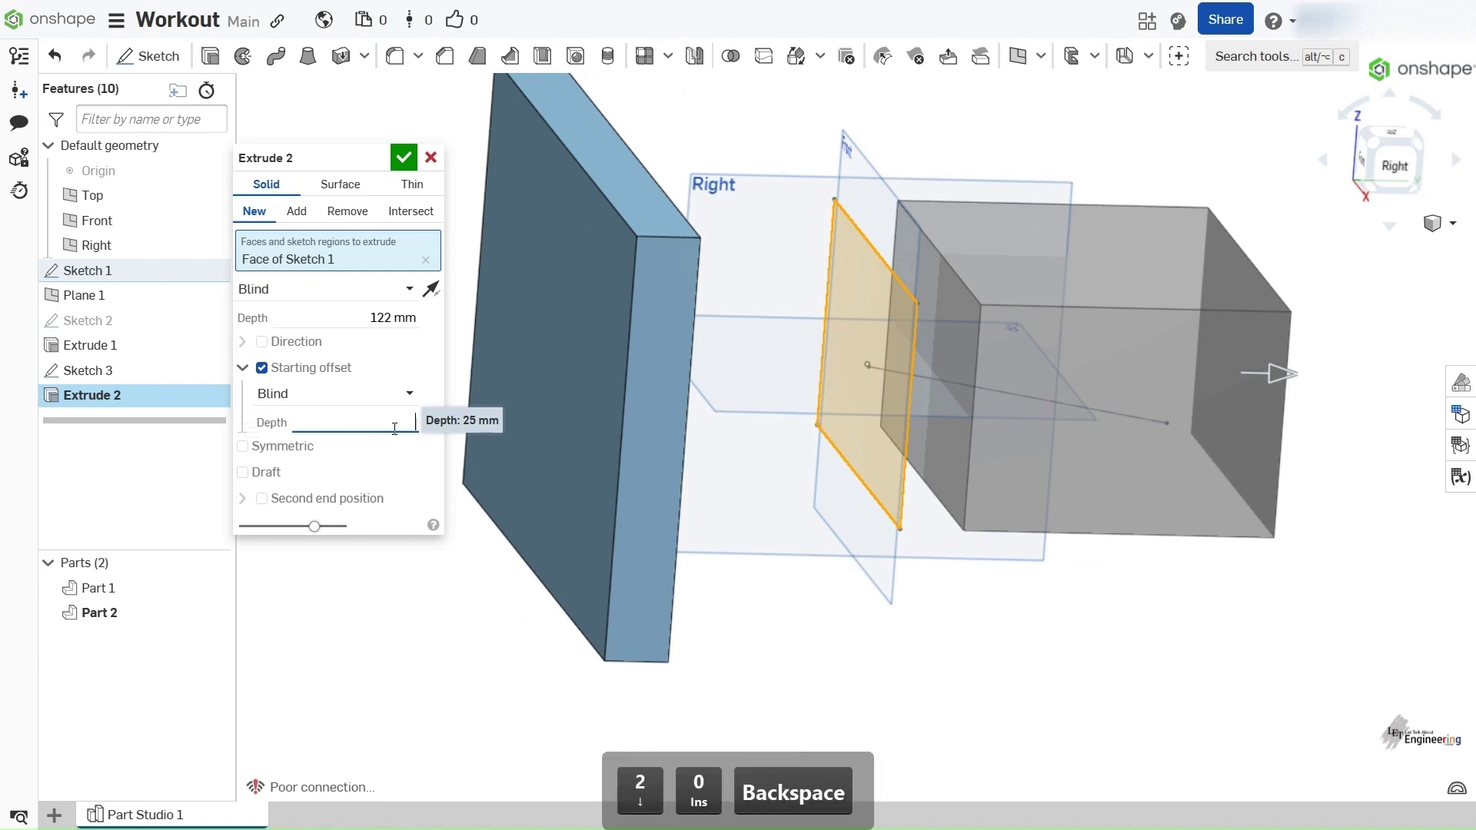
text(10)
key(Return)
right_drag(914, 409, 869, 454)
scroll(925, 492, down, 4)
scroll(924, 492, up, 3)
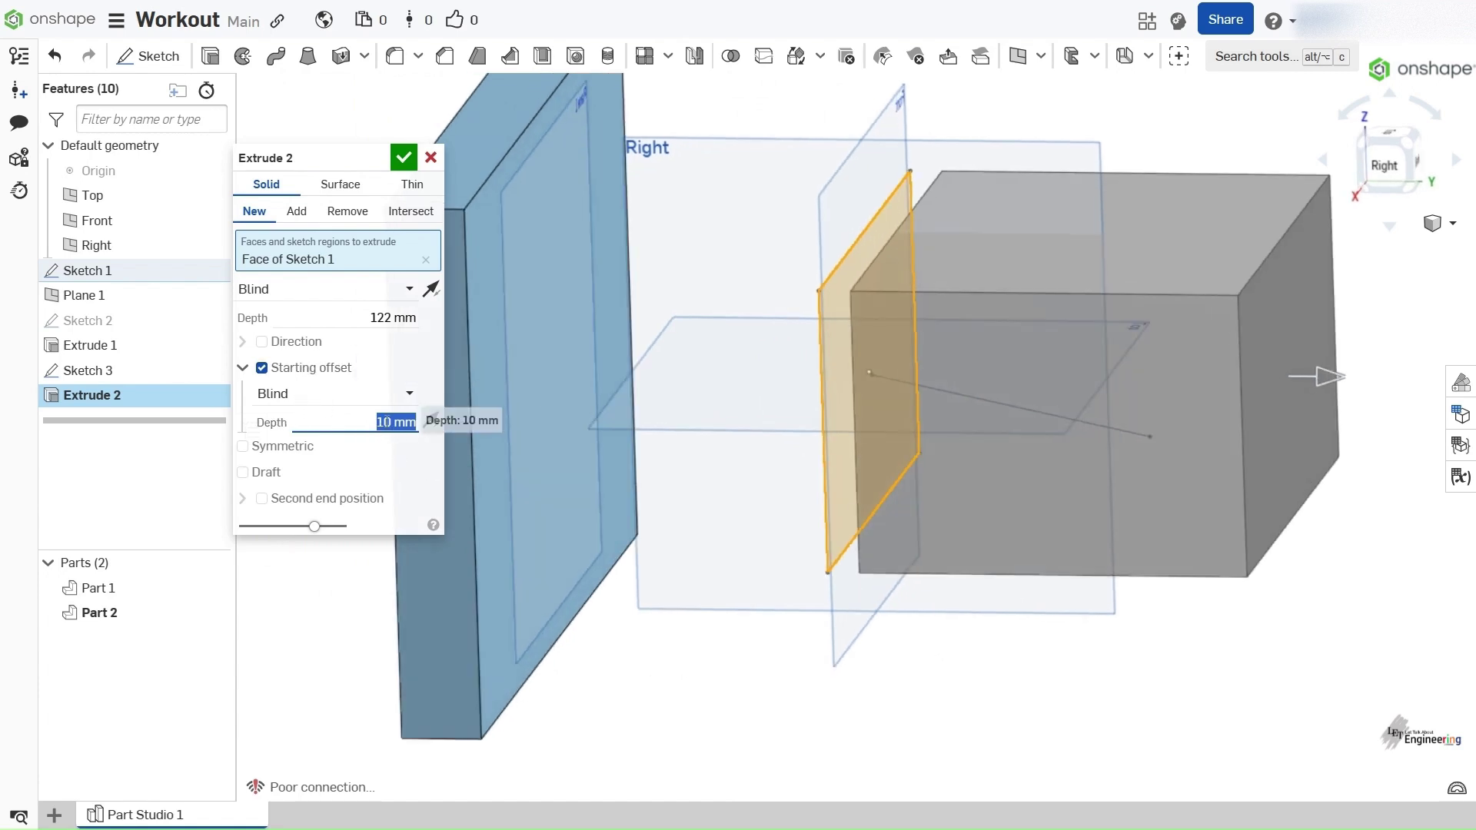
click(338, 394)
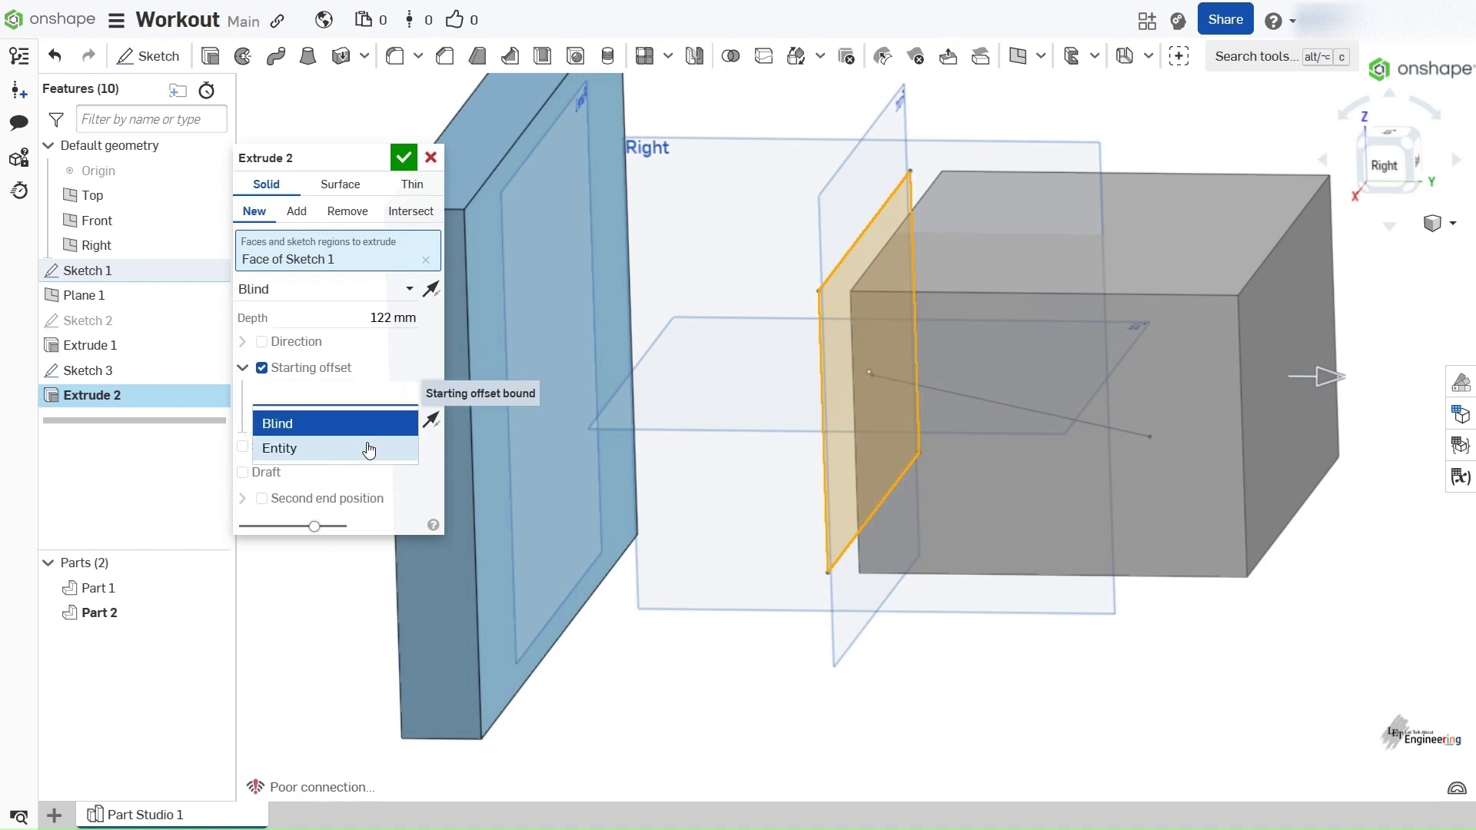
click(405, 388)
click(399, 391)
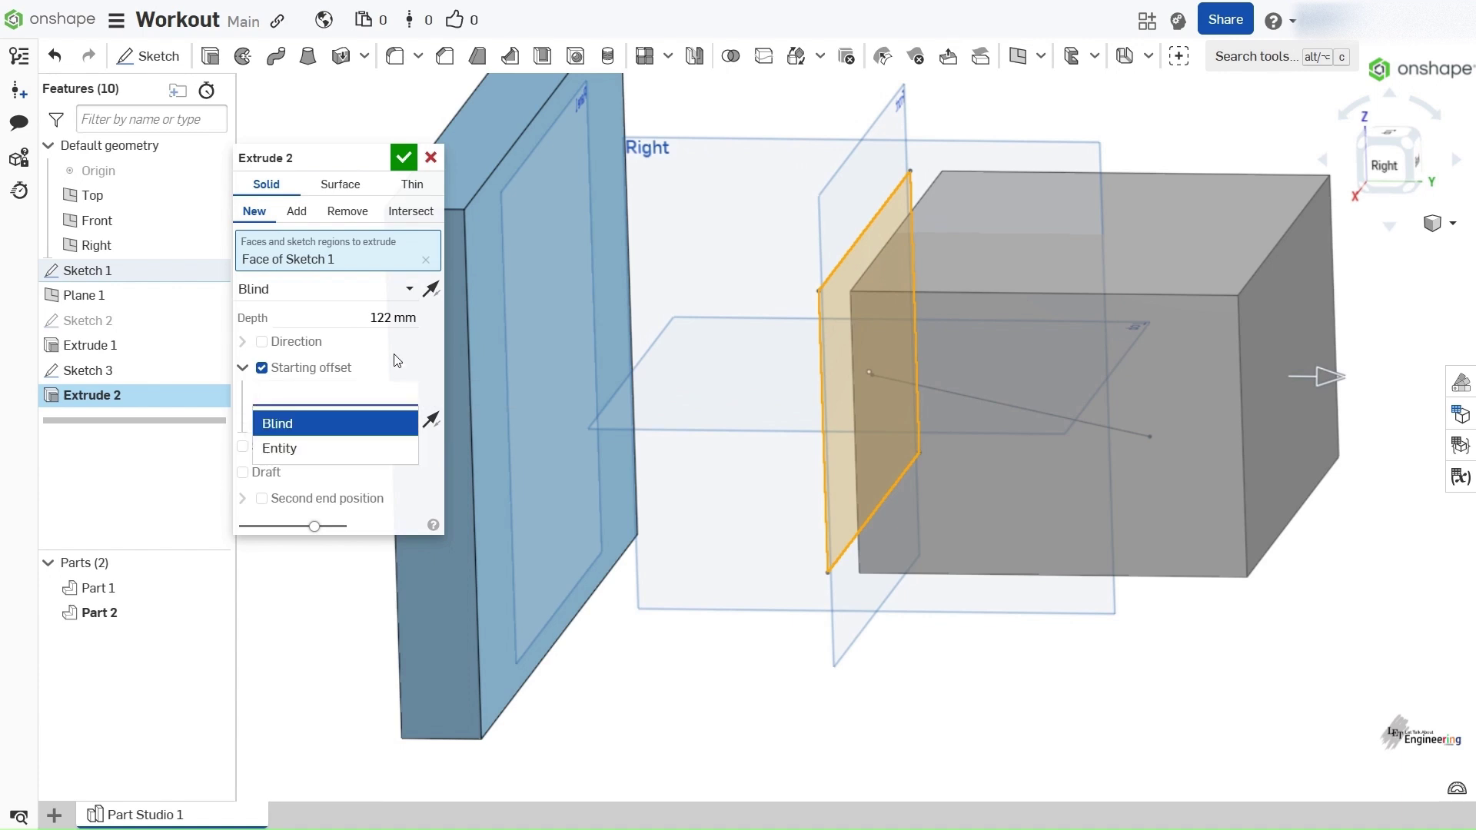
click(398, 362)
click(402, 395)
click(369, 368)
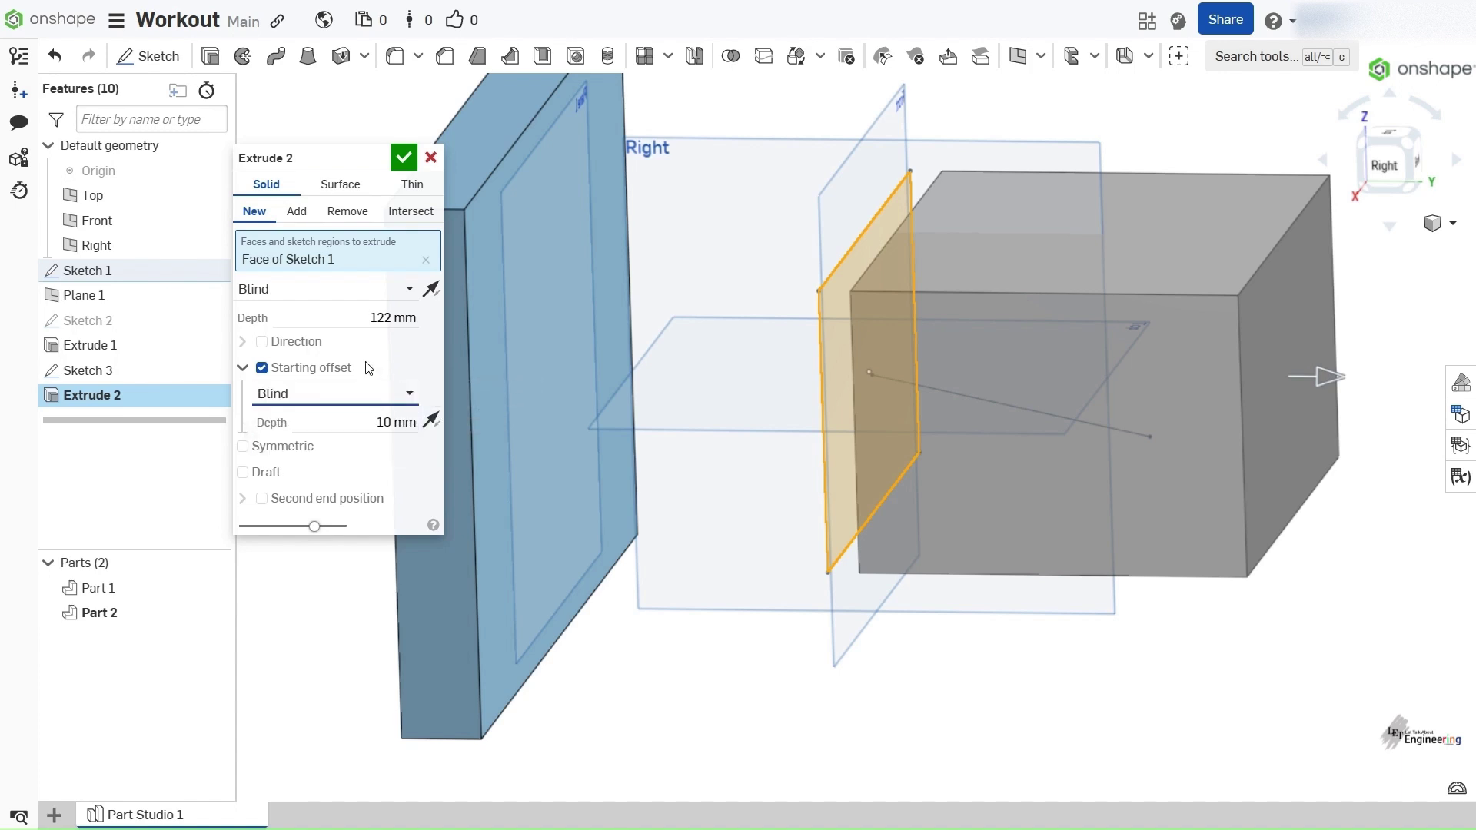
Reverse the starting offset direction of Extrude 2 so the solid starts on the plate side of the sketch plane
click(428, 420)
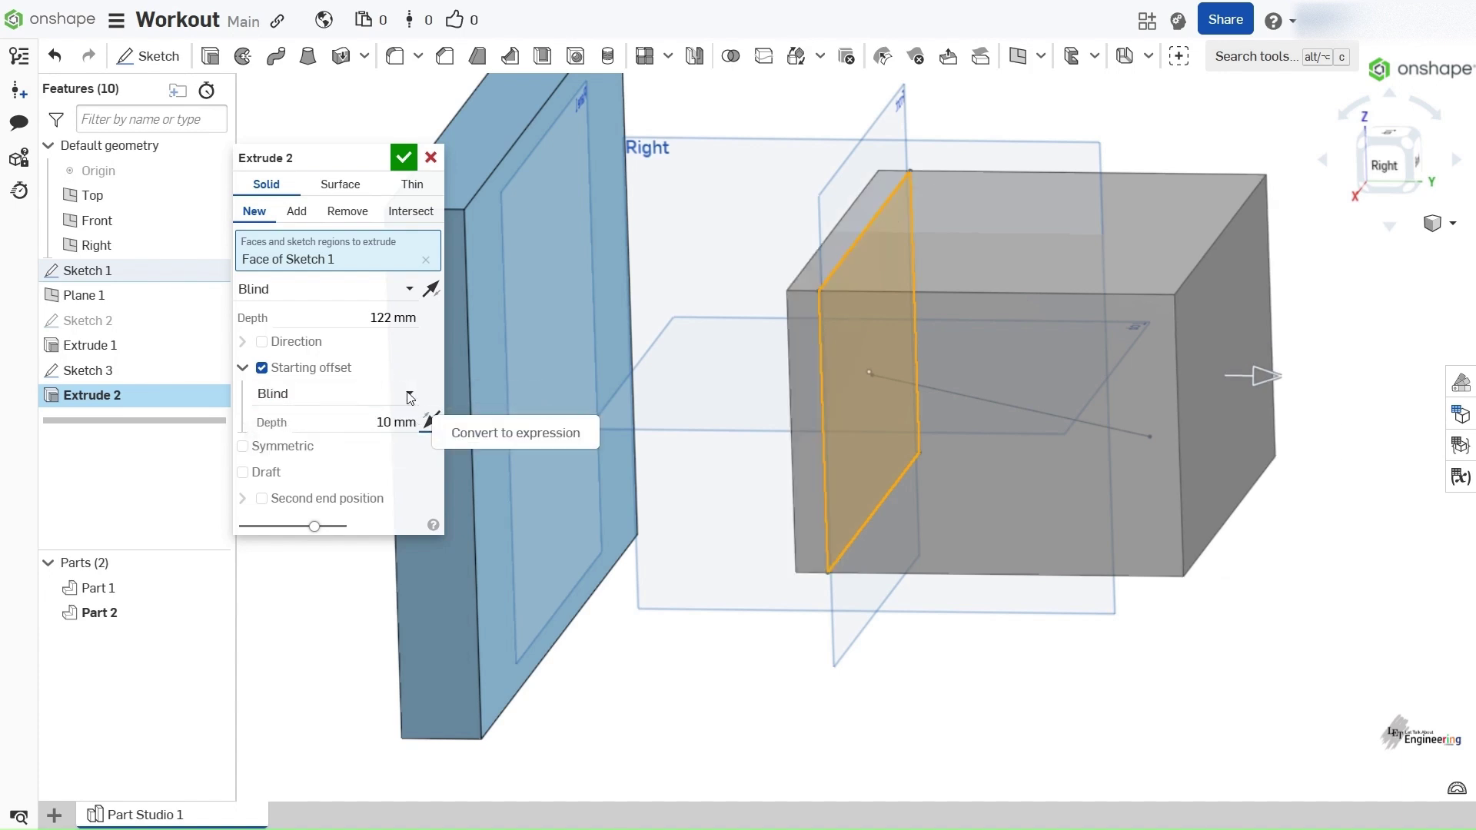
right_drag(1107, 441, 980, 413)
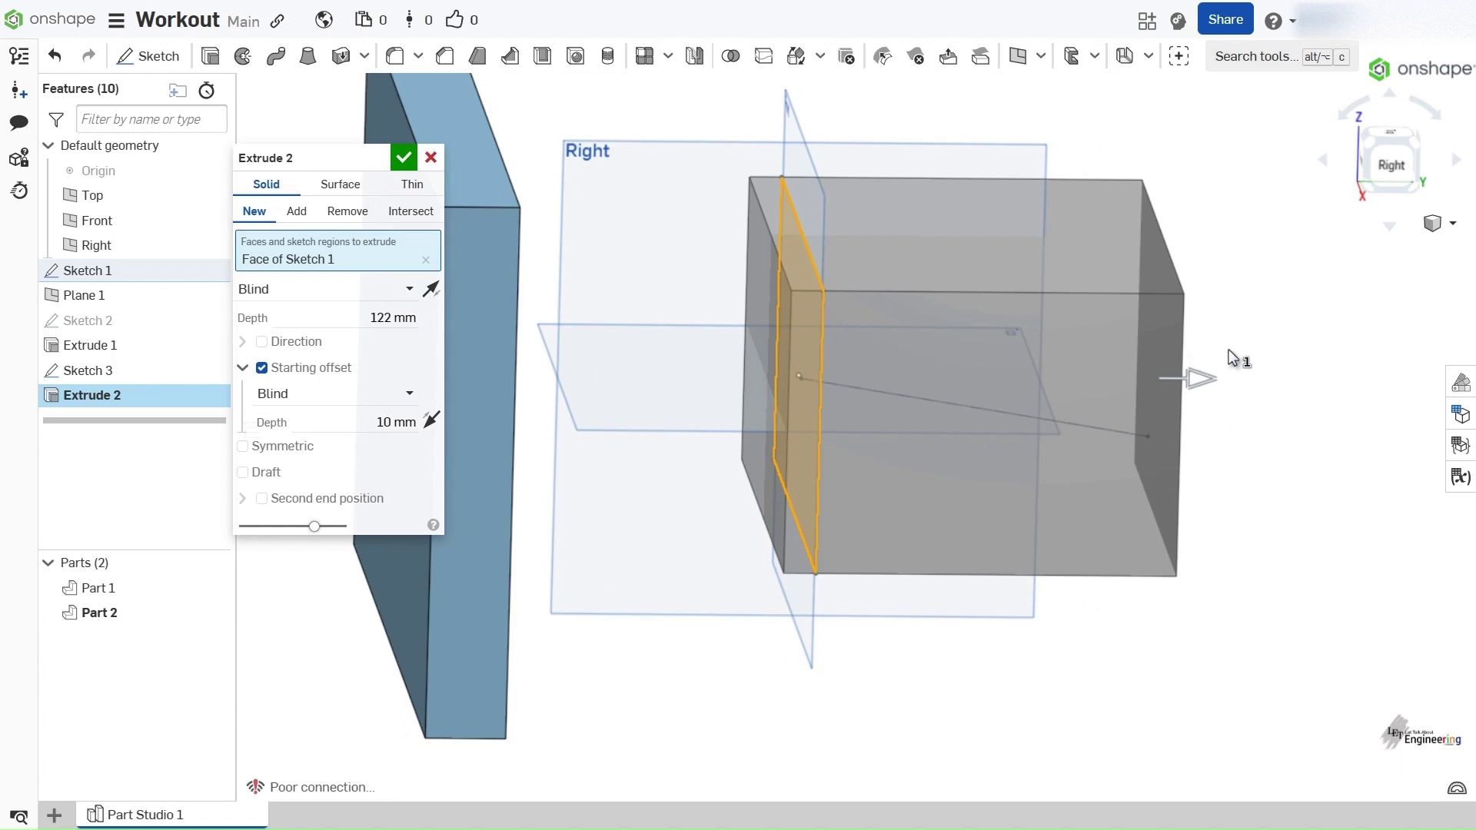
right_drag(707, 371, 795, 295)
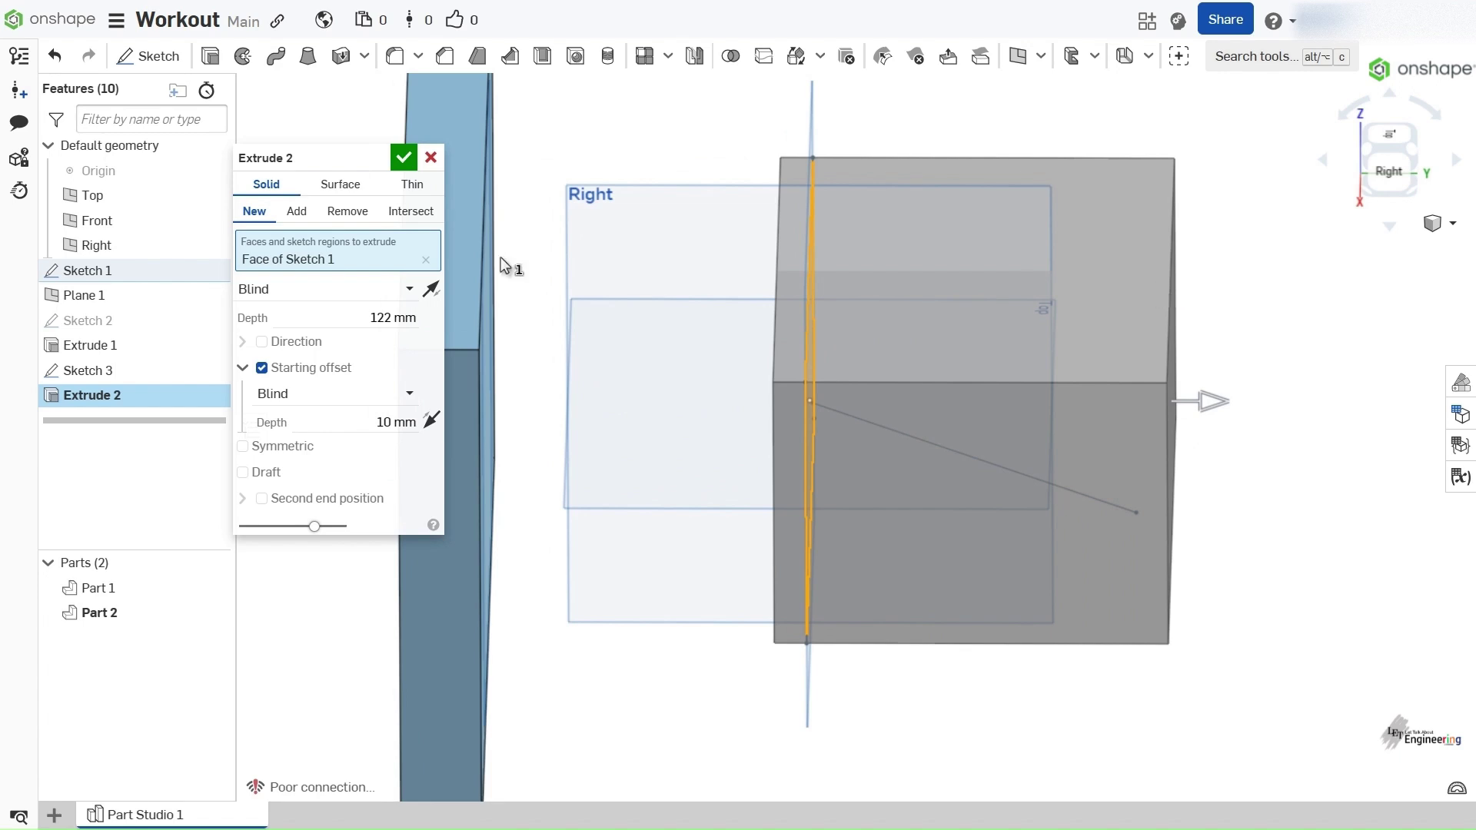
Turn off the starting offset of Extrude 2 and extrude the region symmetrically about its sketch plane
click(262, 369)
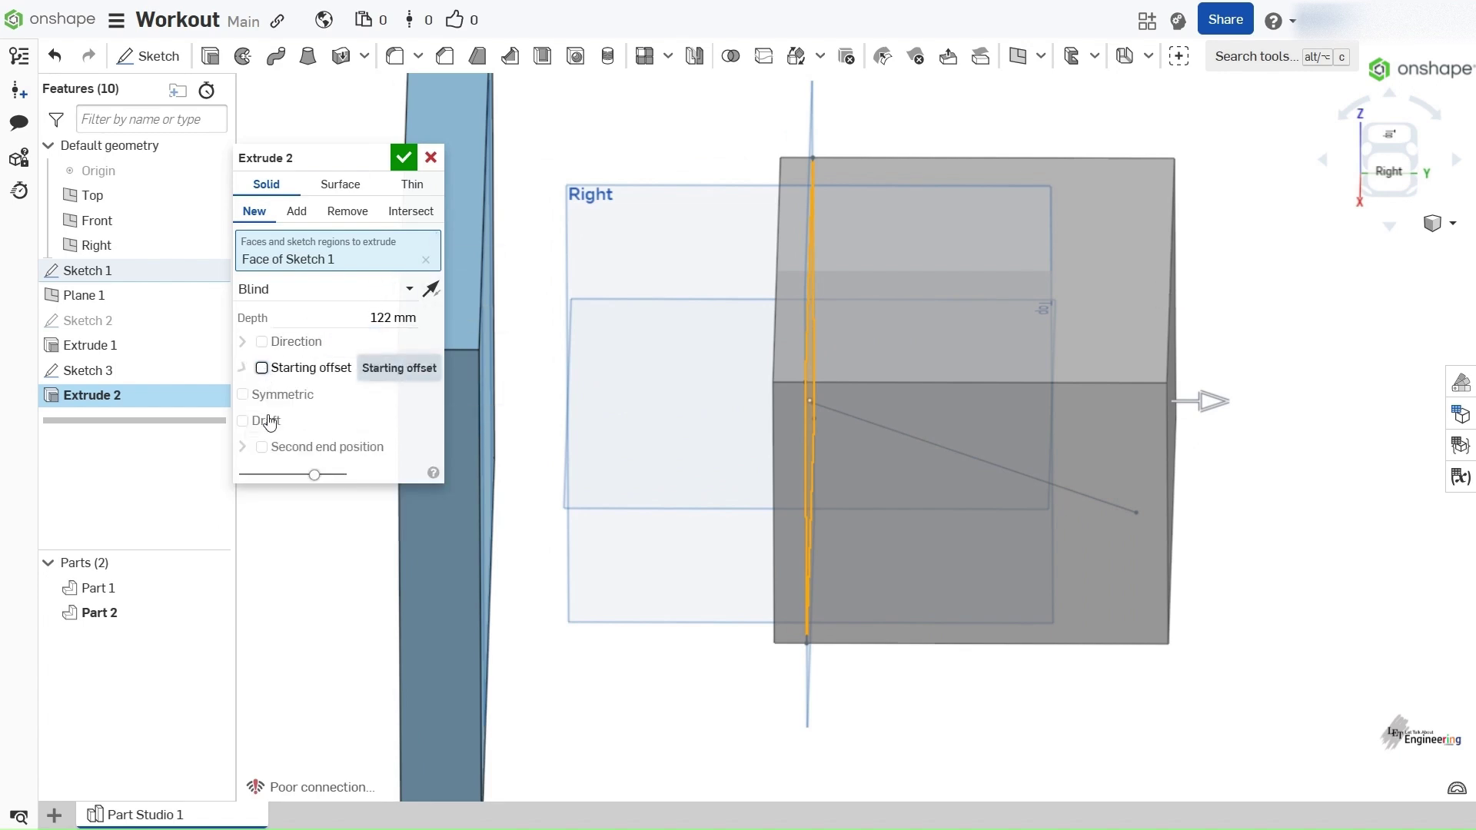
click(246, 397)
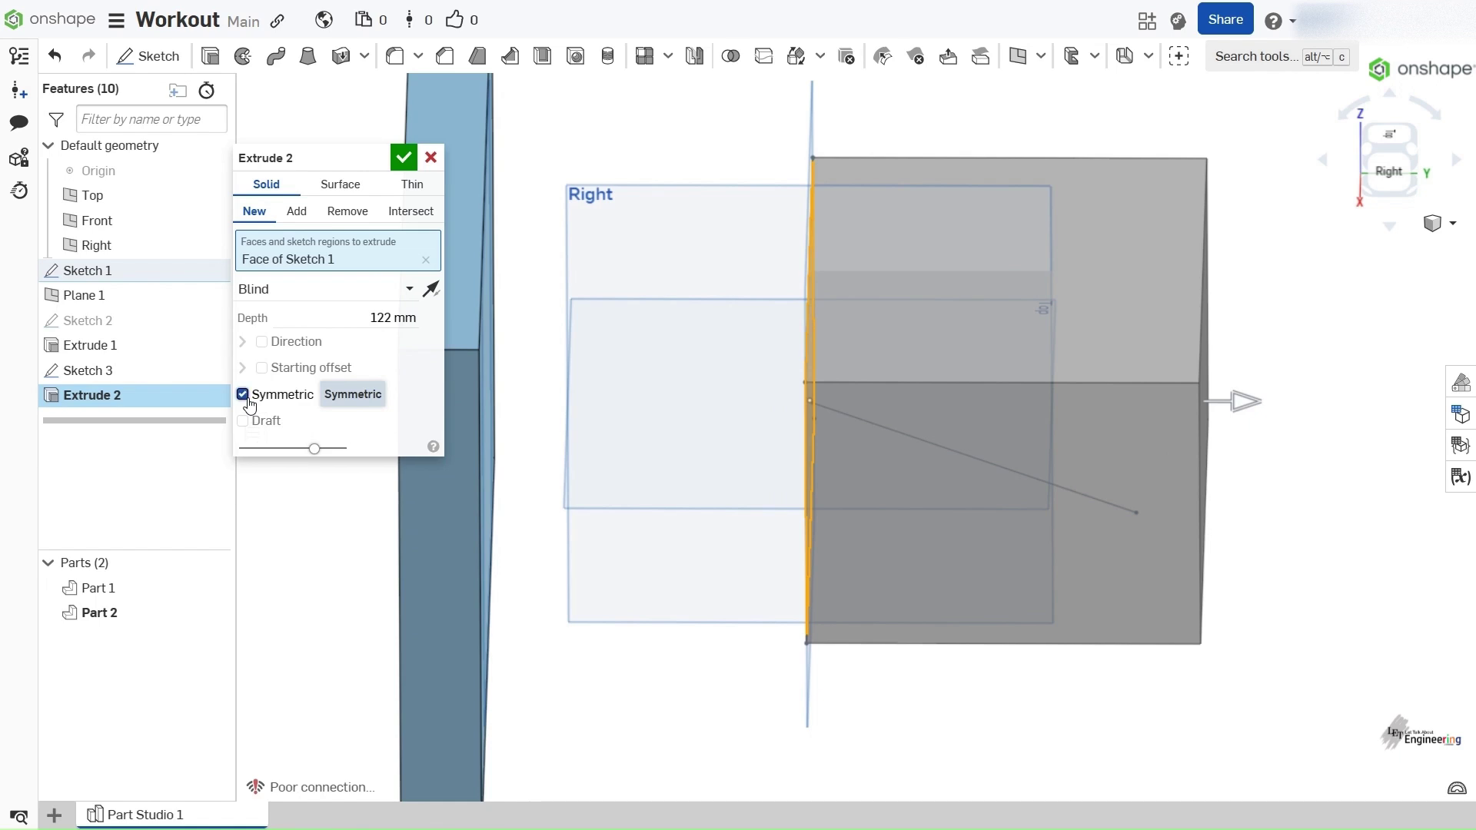
mouse_move(779, 420)
right_down()
mouse_move(773, 391)
mouse_move(818, 322)
mouse_move(832, 339)
mouse_move(850, 332)
right_up()
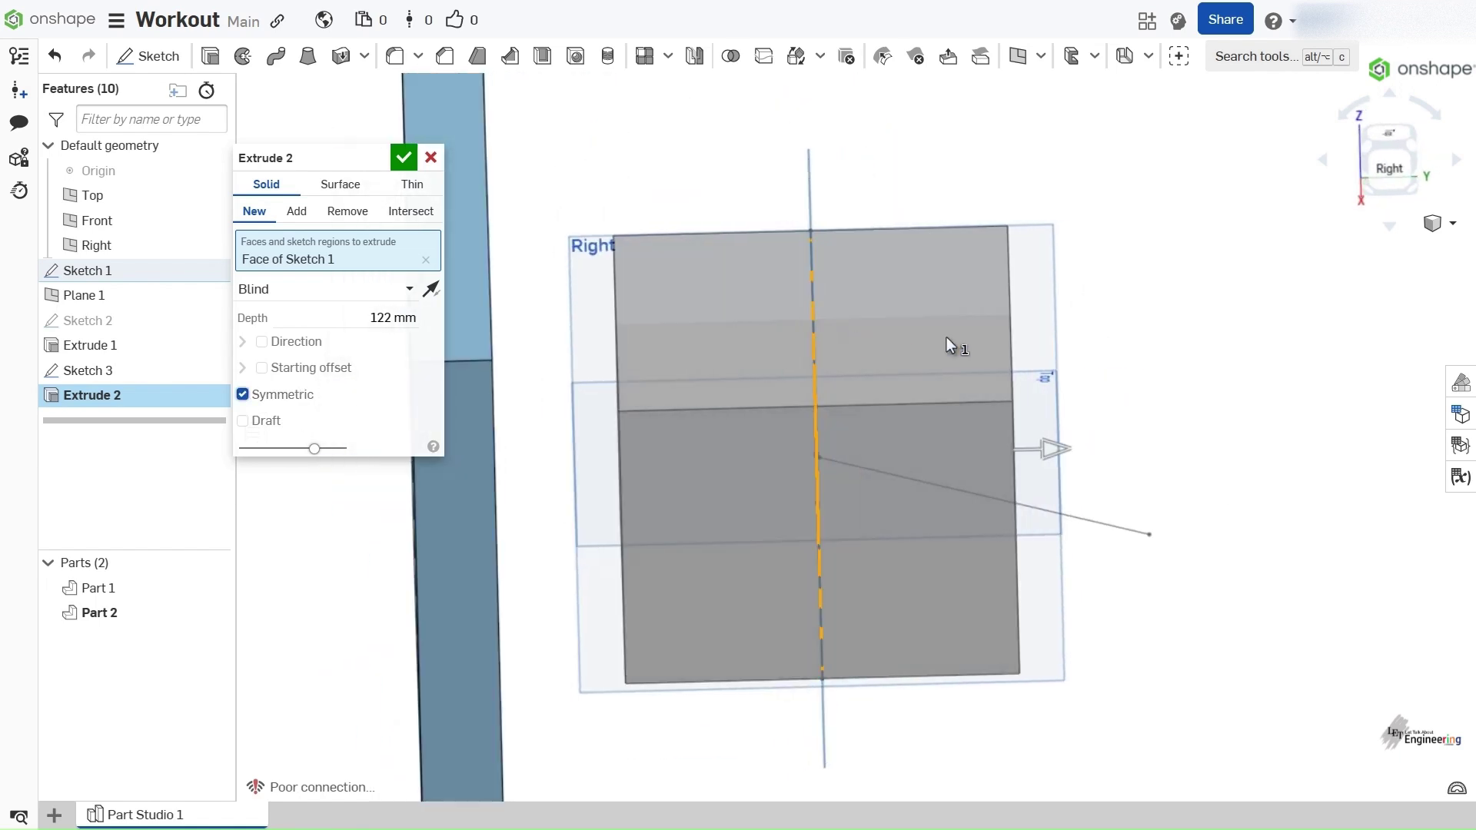
right_drag(792, 285, 817, 291)
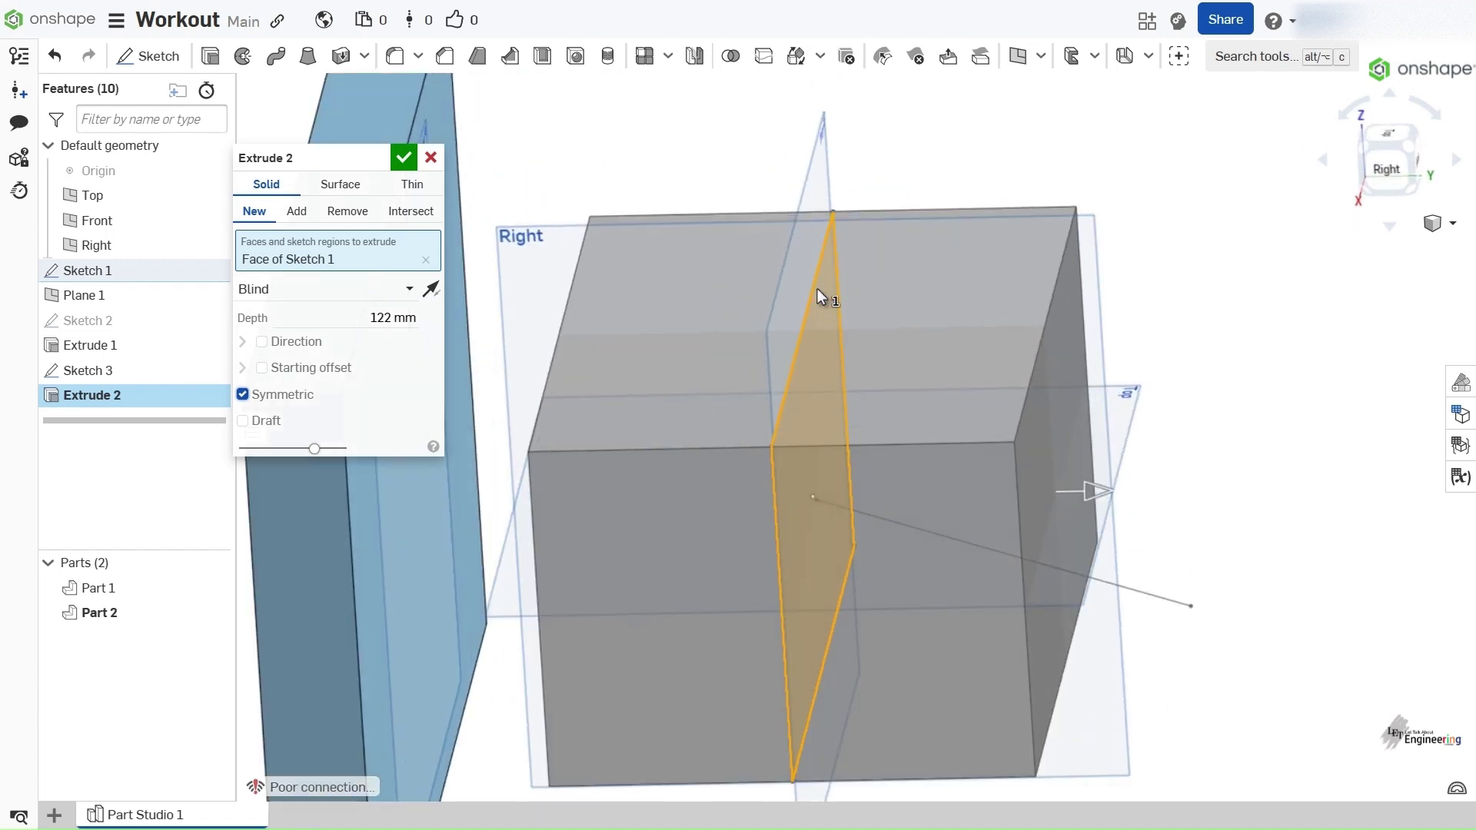
mouse_move(1067, 268)
right_down()
mouse_move(1086, 284)
mouse_move(1060, 292)
right_up()
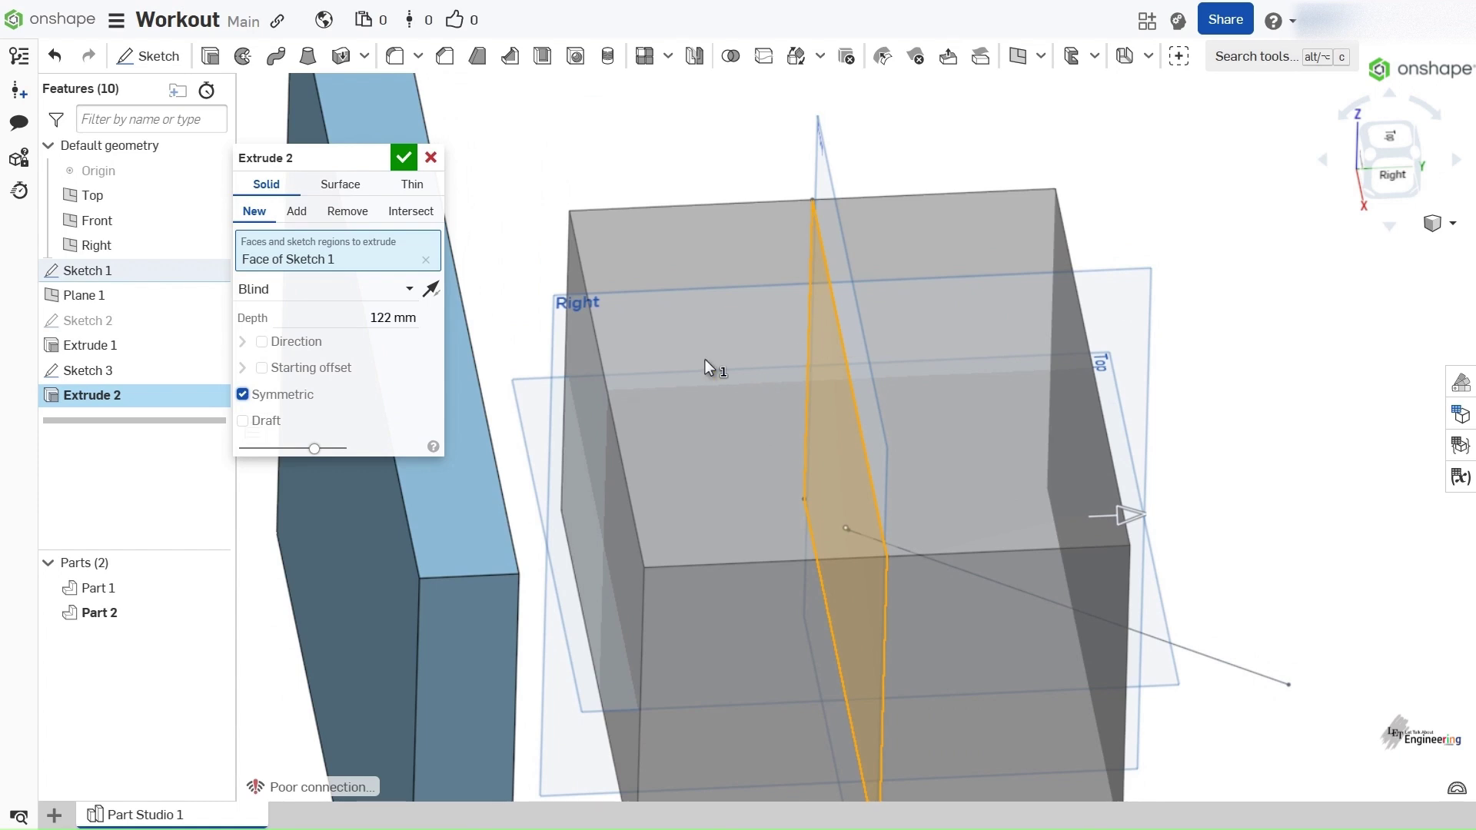
right_drag(639, 363, 921, 342)
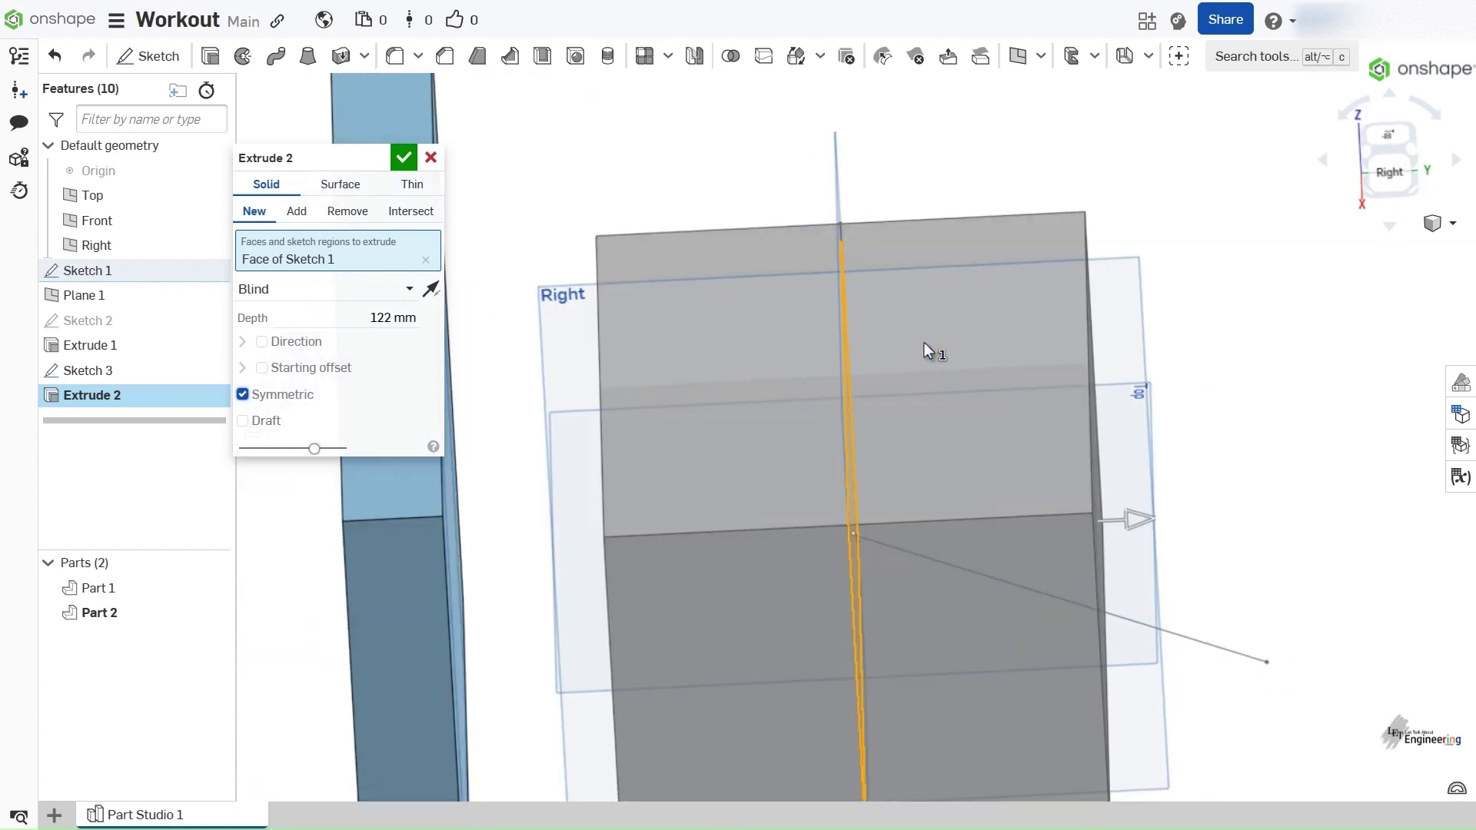
Turn off the Symmetric option of Extrude 2 and add a 3-degree draft to the extrusion
click(265, 398)
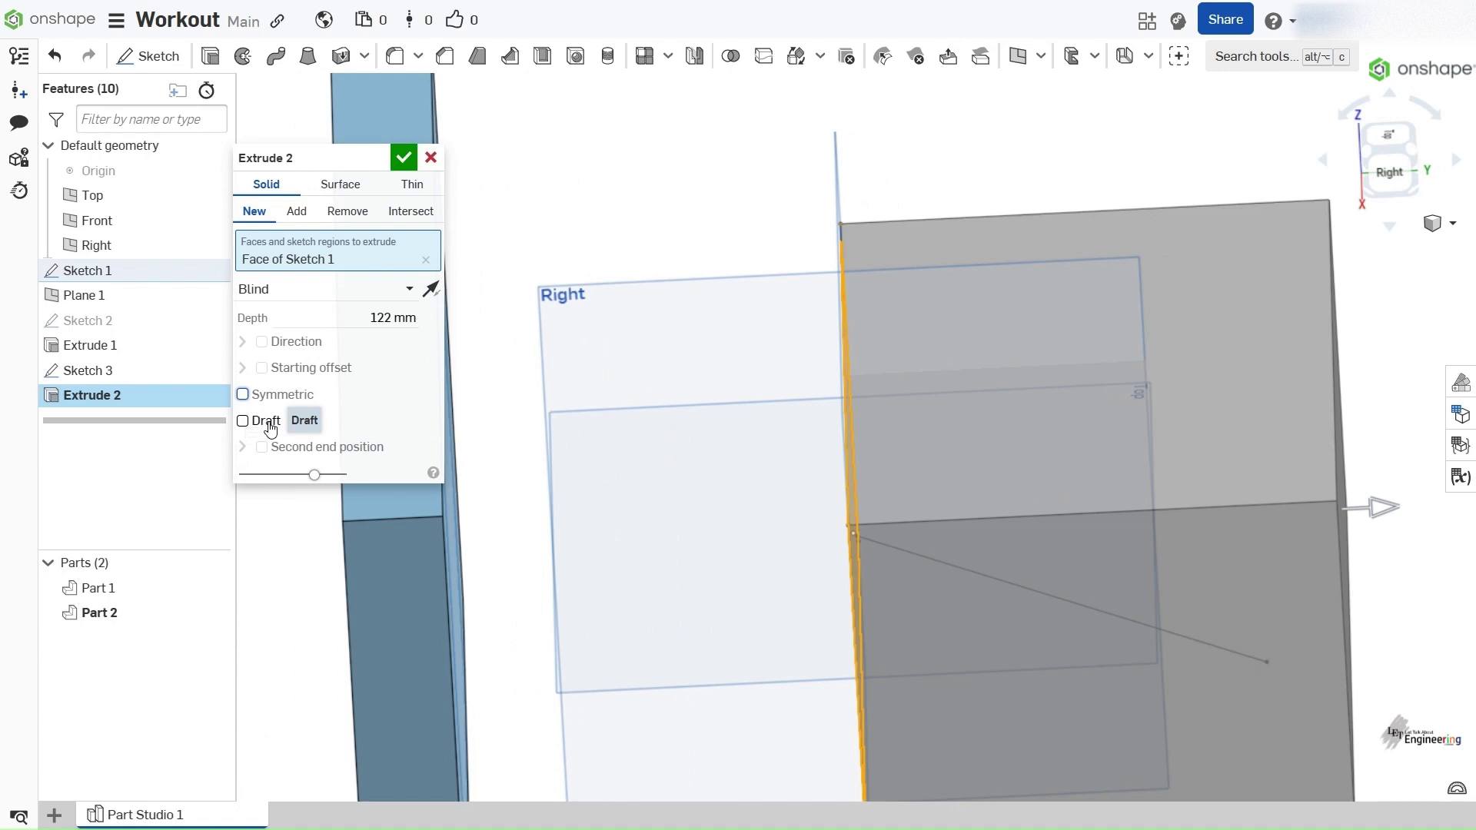
right_drag(787, 486, 768, 462)
scroll(767, 441, up, 3)
scroll(767, 441, down, 5)
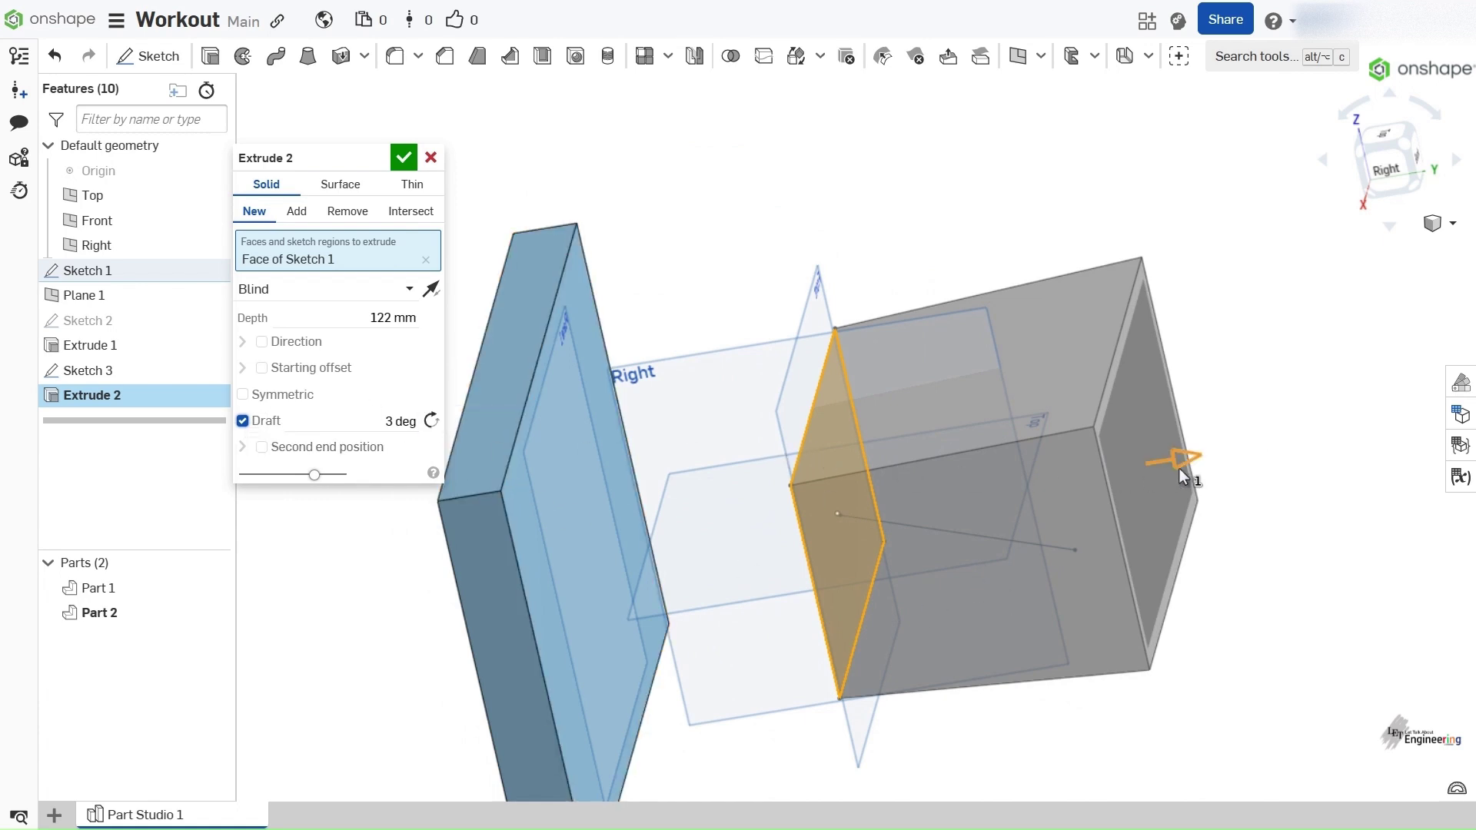
Pull the drafted extrusion to a depth of 96 mm and set its draft angle to 45 degrees
drag(1174, 449, 1131, 478)
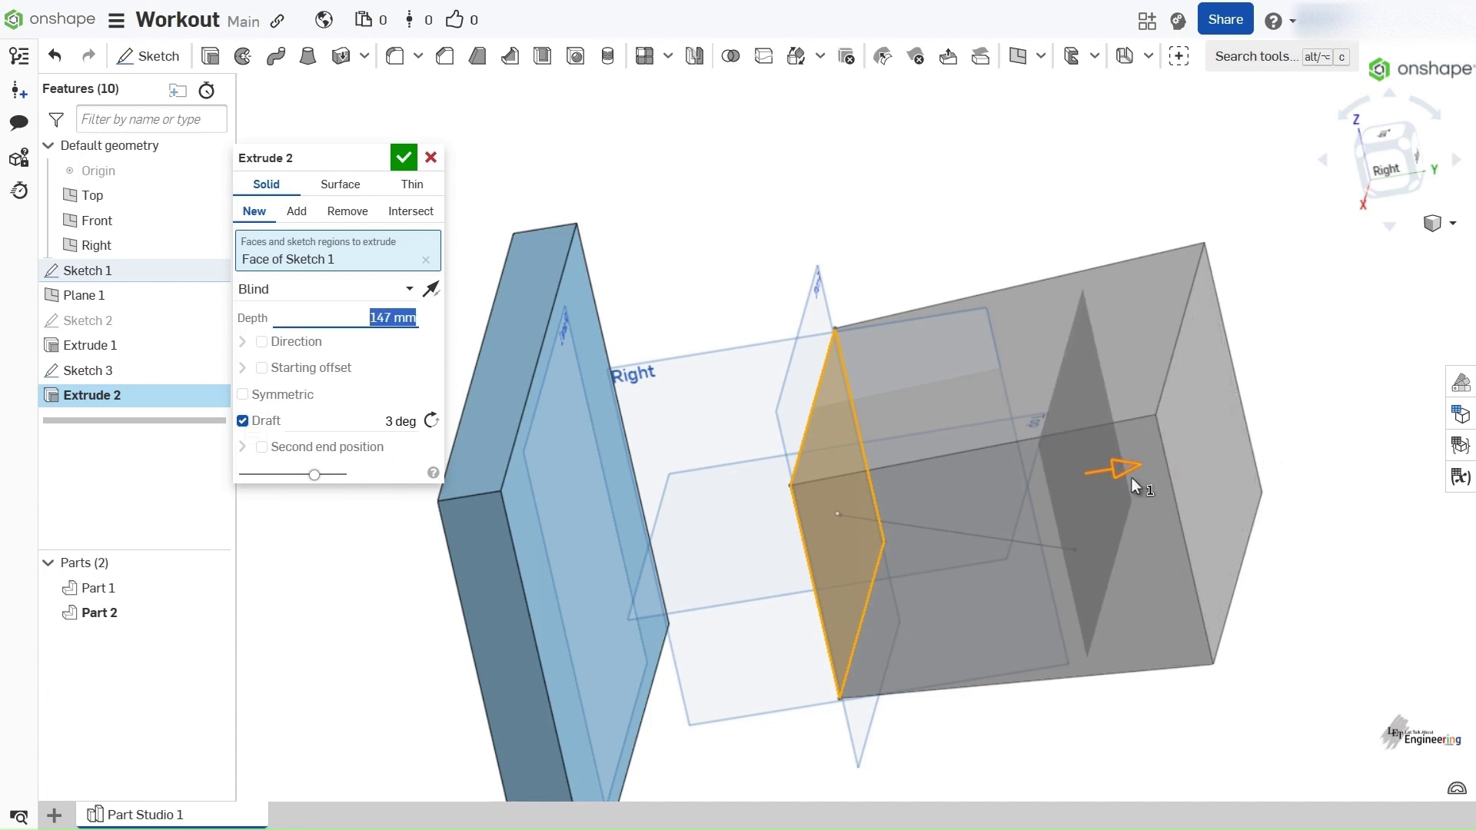
right_drag(1131, 477, 1076, 462)
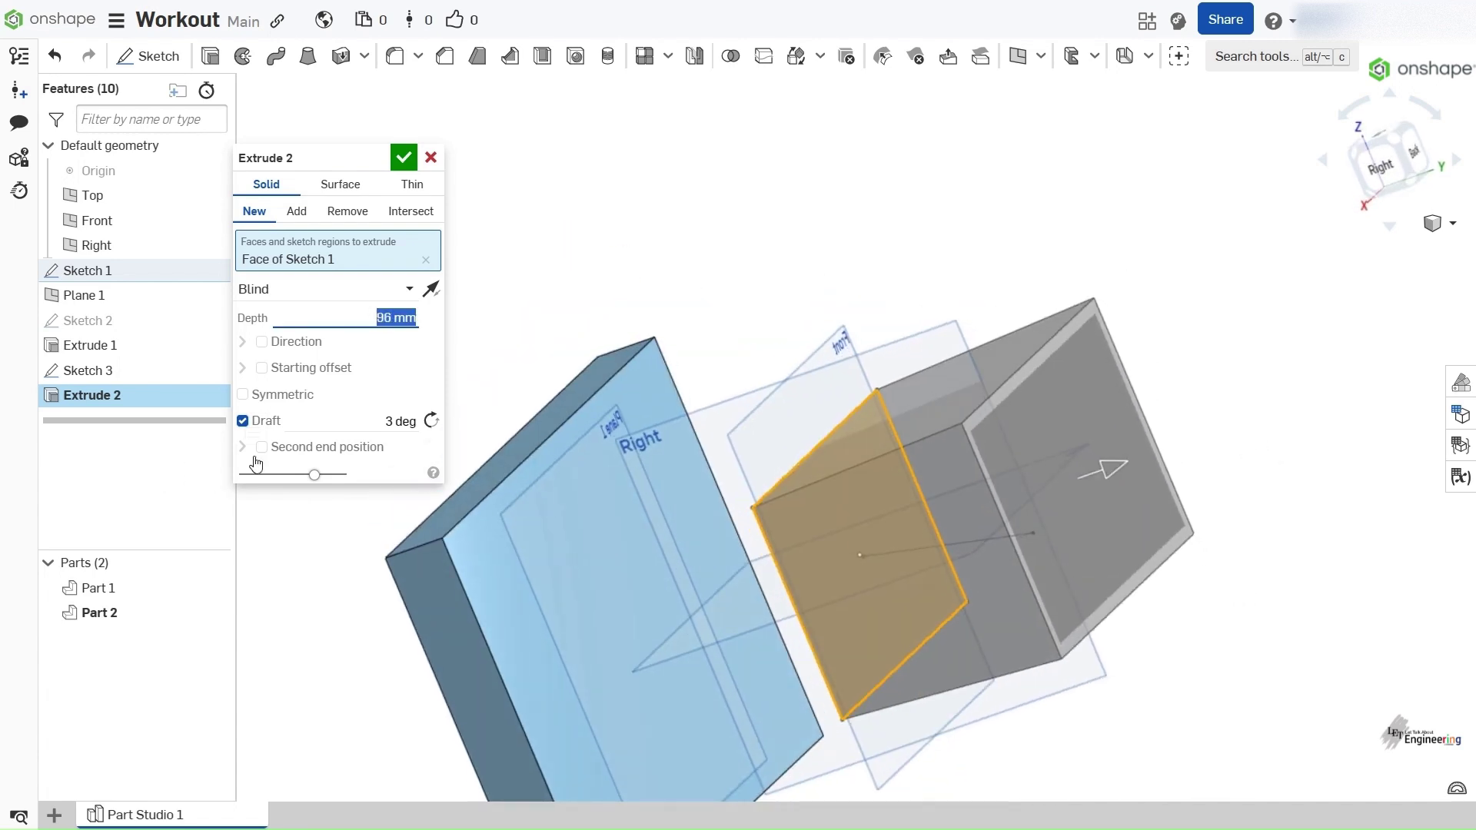
text(44)
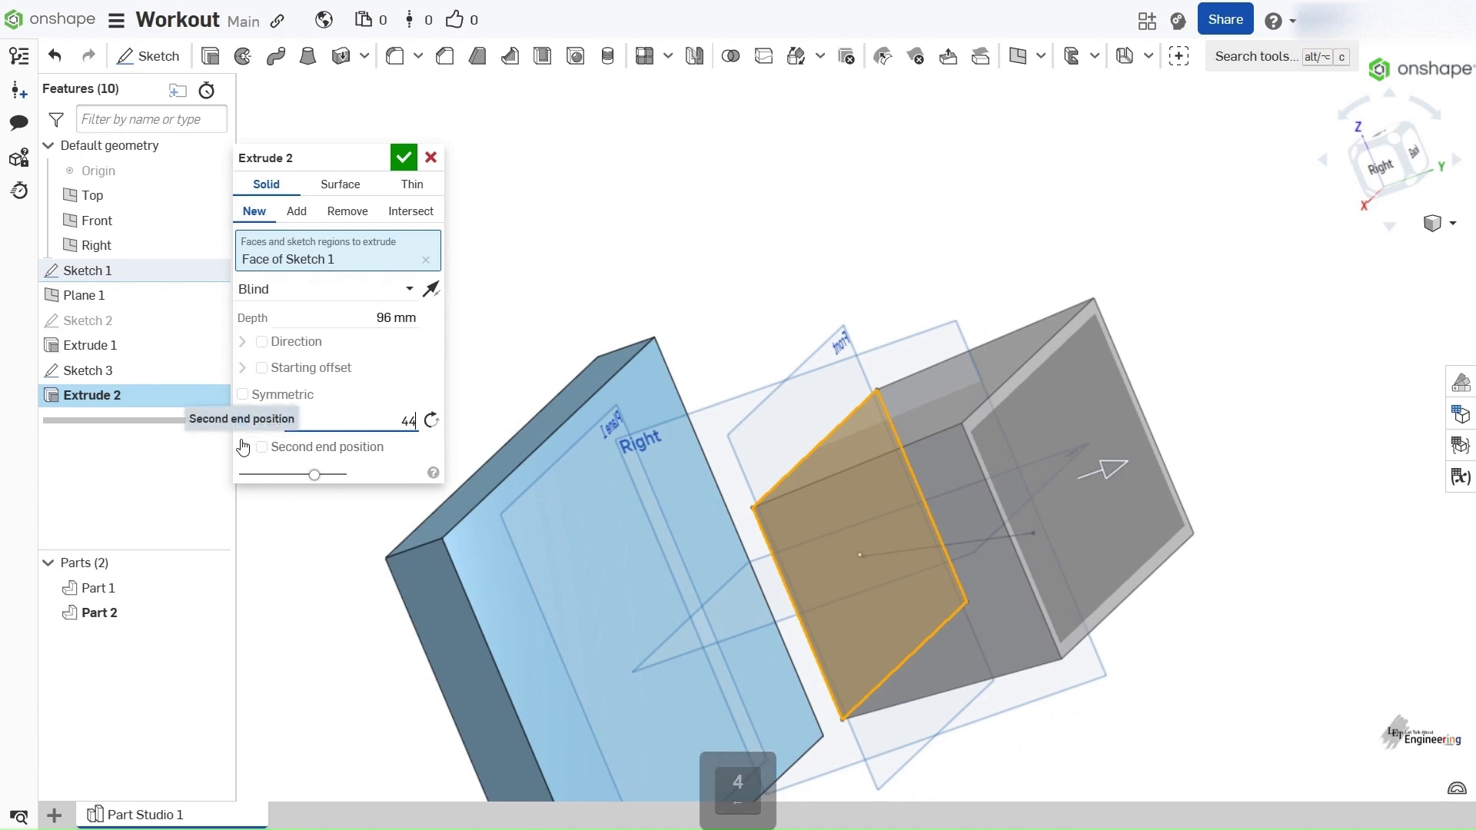
key(BackSpace)
text(5)
key(Return)
right_drag(692, 481, 883, 486)
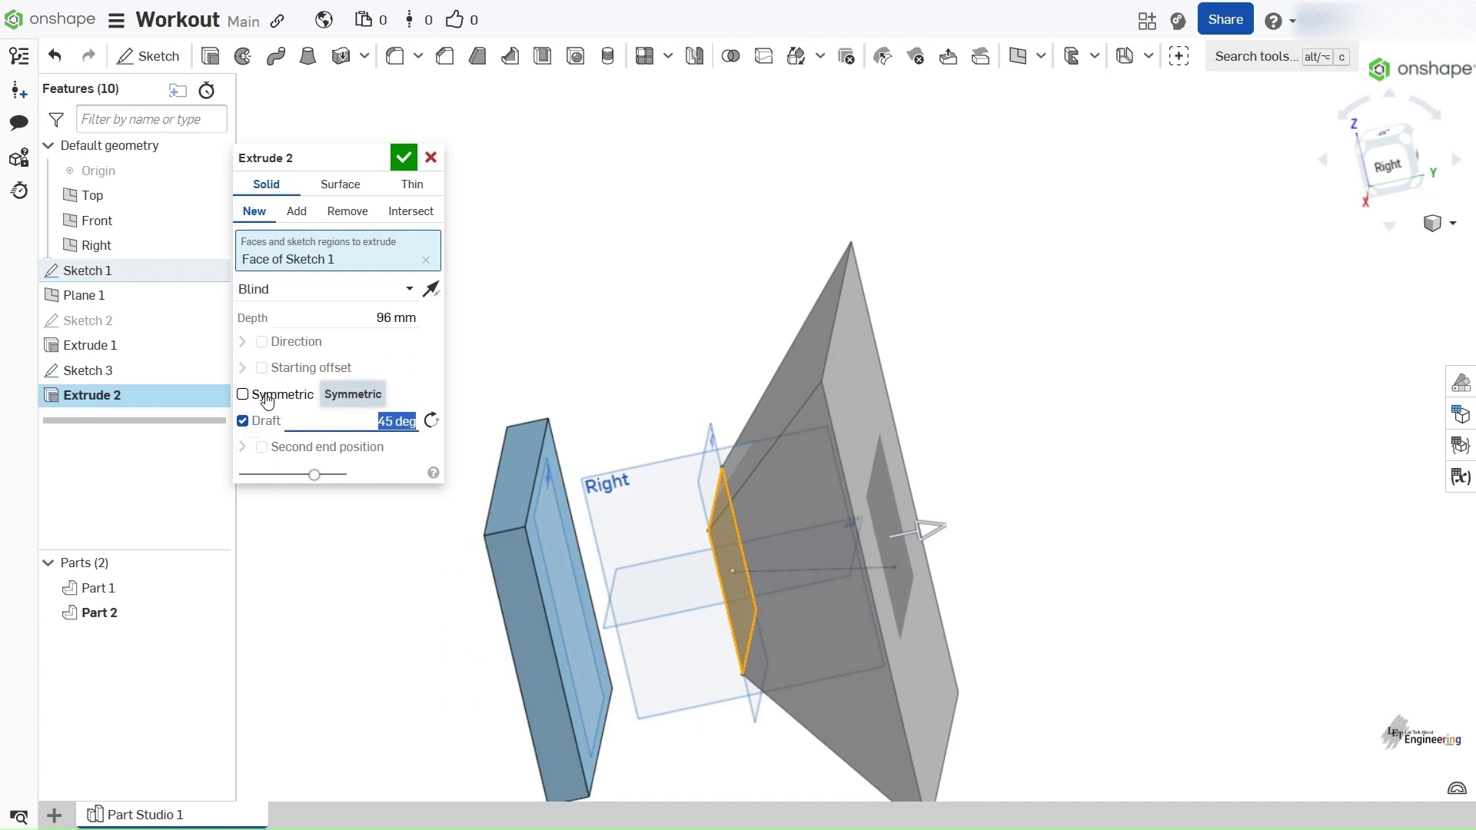
Set the depth of Extrude 2 to 100 mm and turn off its draft
right_drag(784, 449, 715, 449)
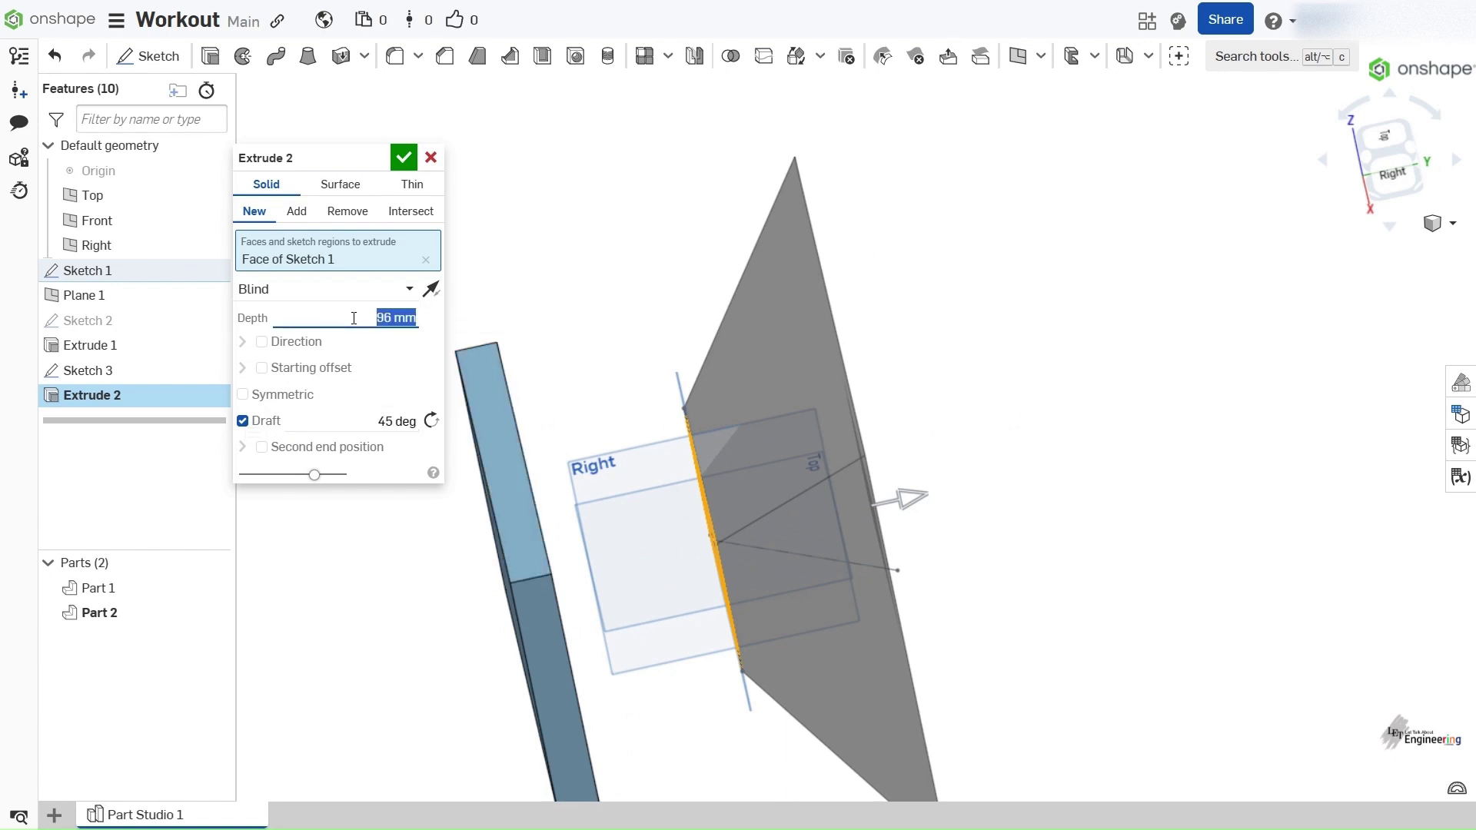
text(100)
key(Return)
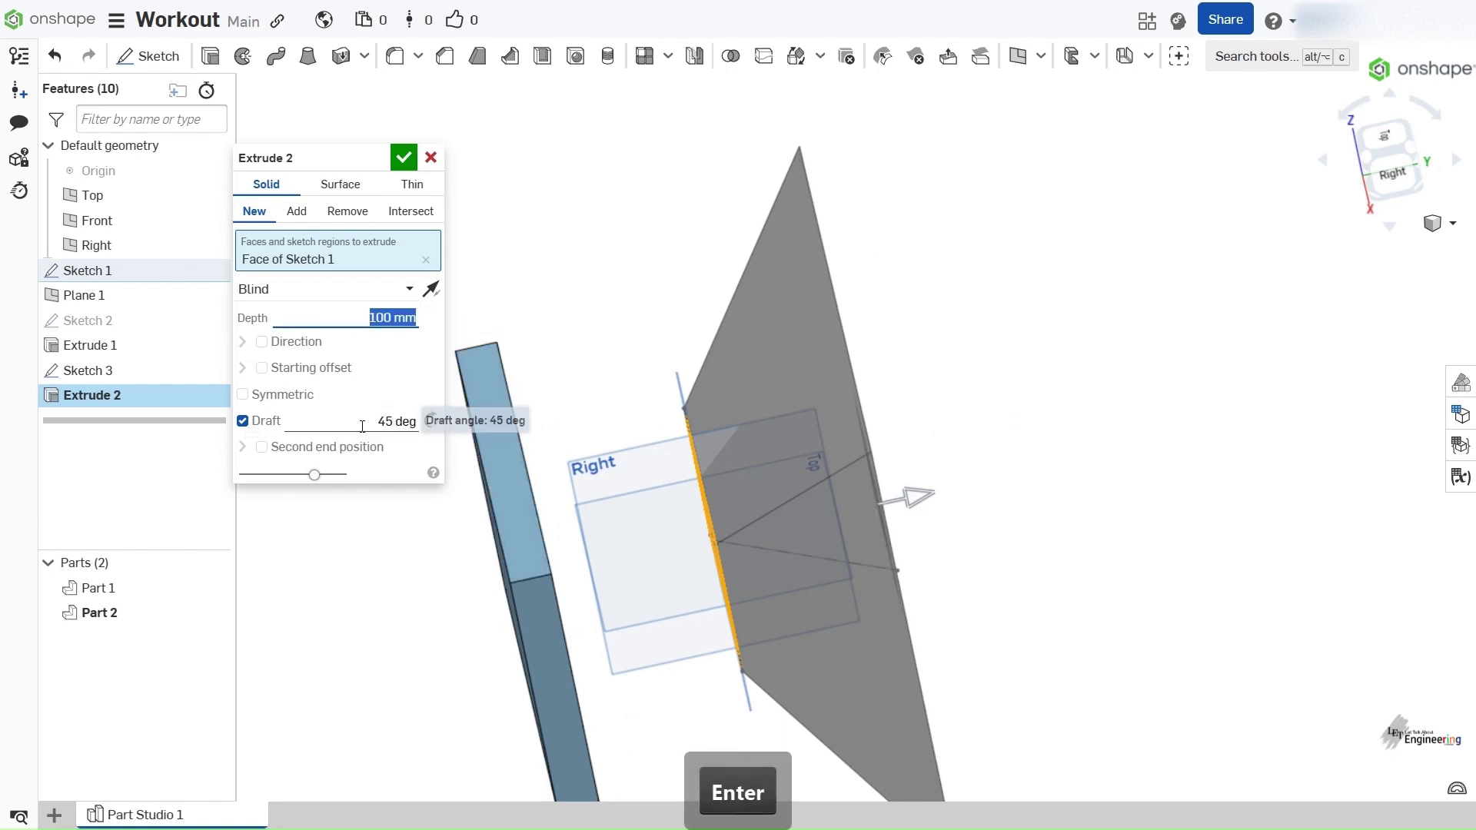
click(362, 426)
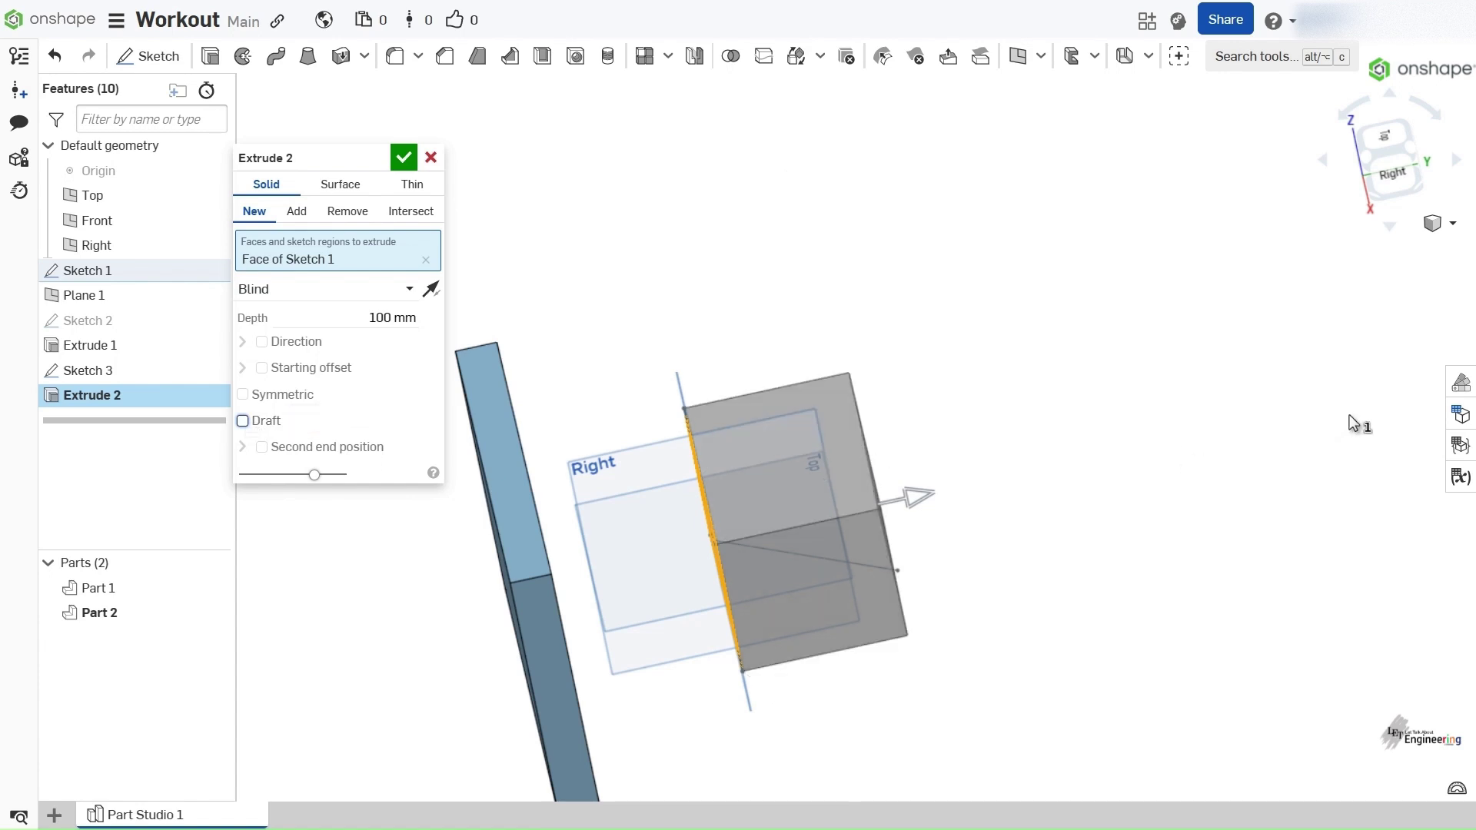
right_drag(1153, 408, 1131, 400)
right_drag(727, 514, 853, 489)
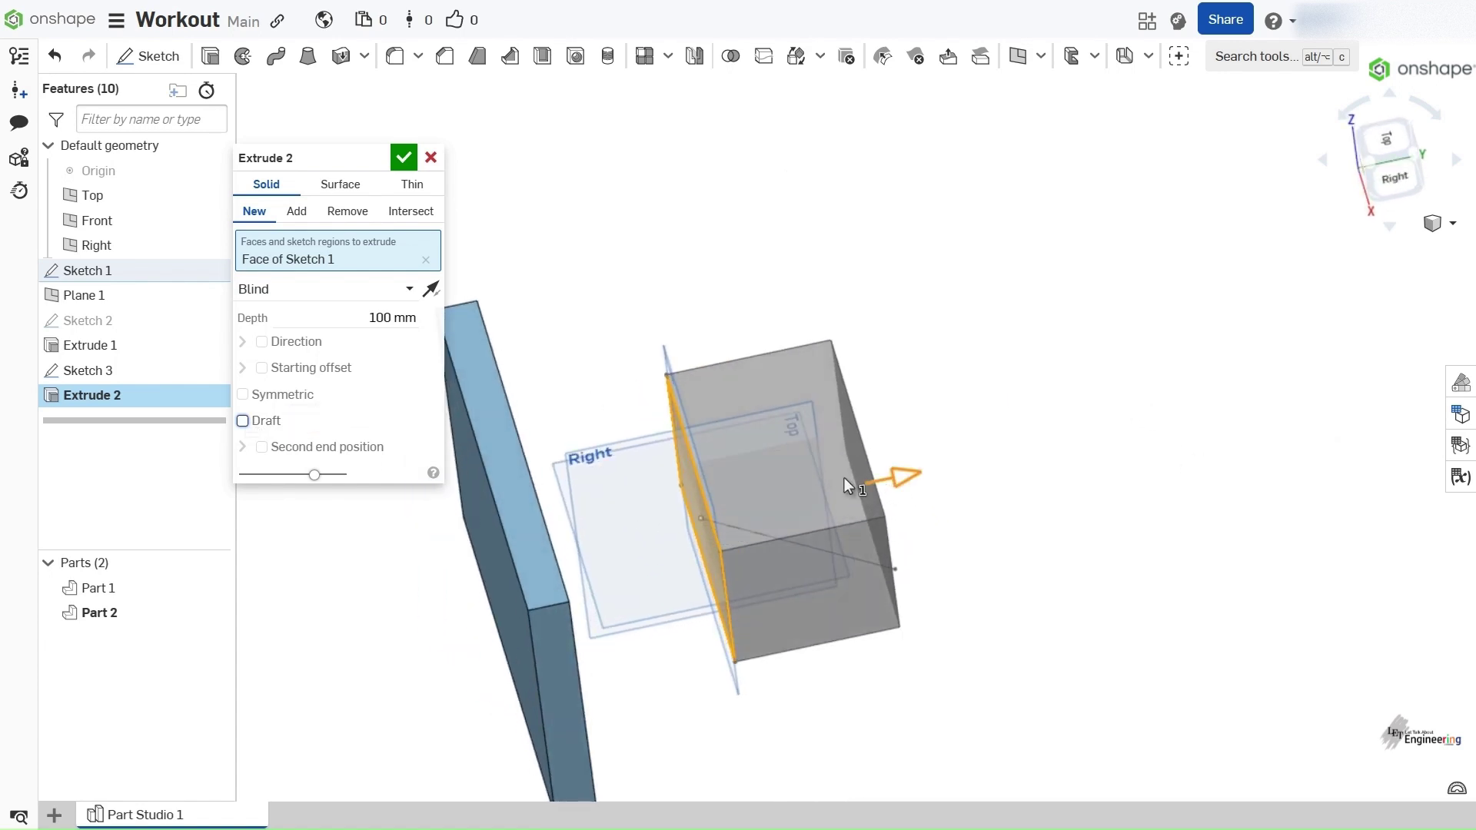
Try the Symmetric option on the 100 mm extrusion to compare both states, and turn it off again
click(299, 371)
click(299, 371)
click(265, 395)
right_drag(936, 505, 746, 505)
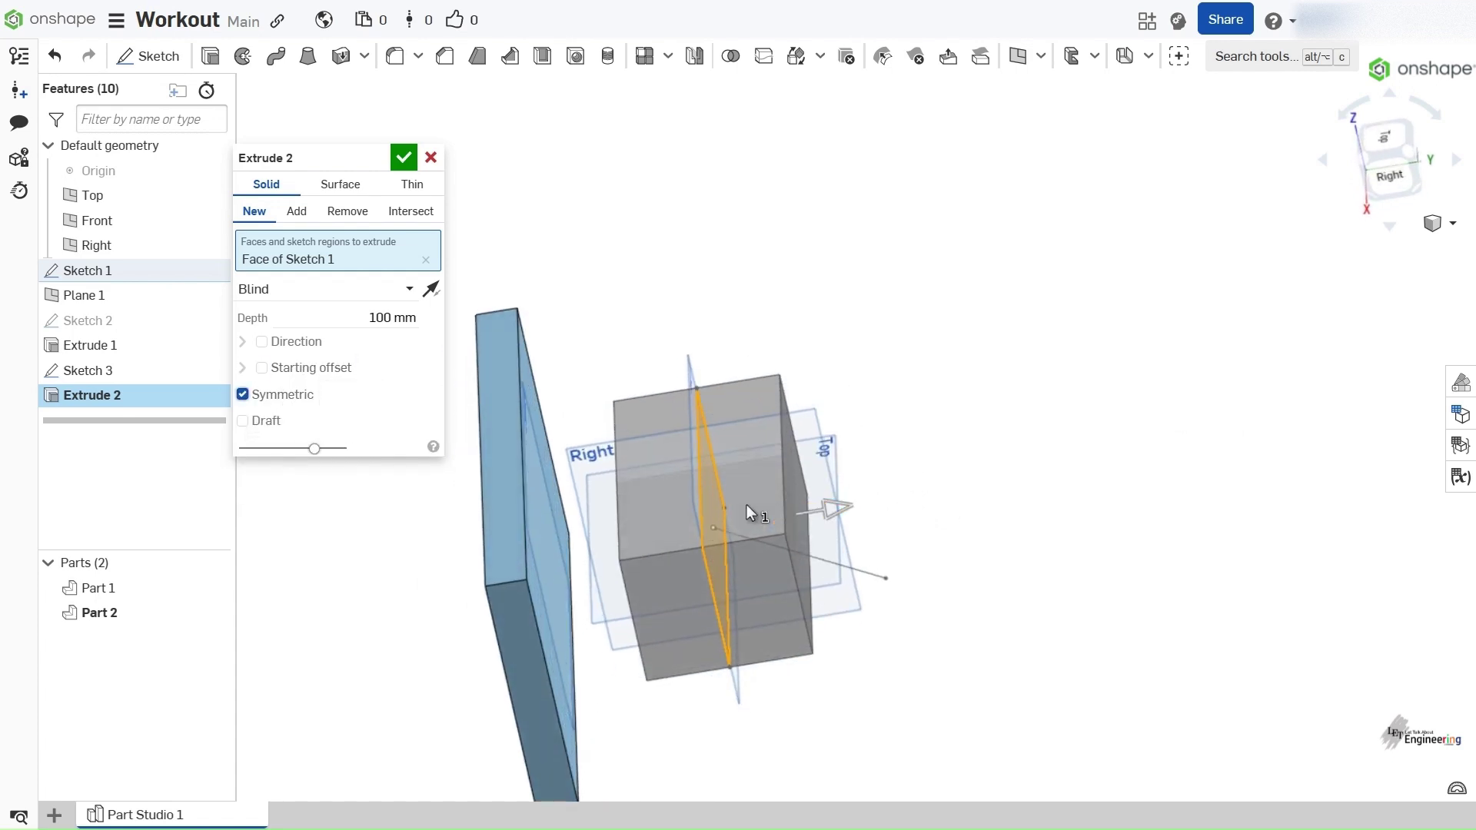
mouse_move(639, 503)
right_down()
mouse_move(668, 501)
mouse_move(568, 486)
right_up()
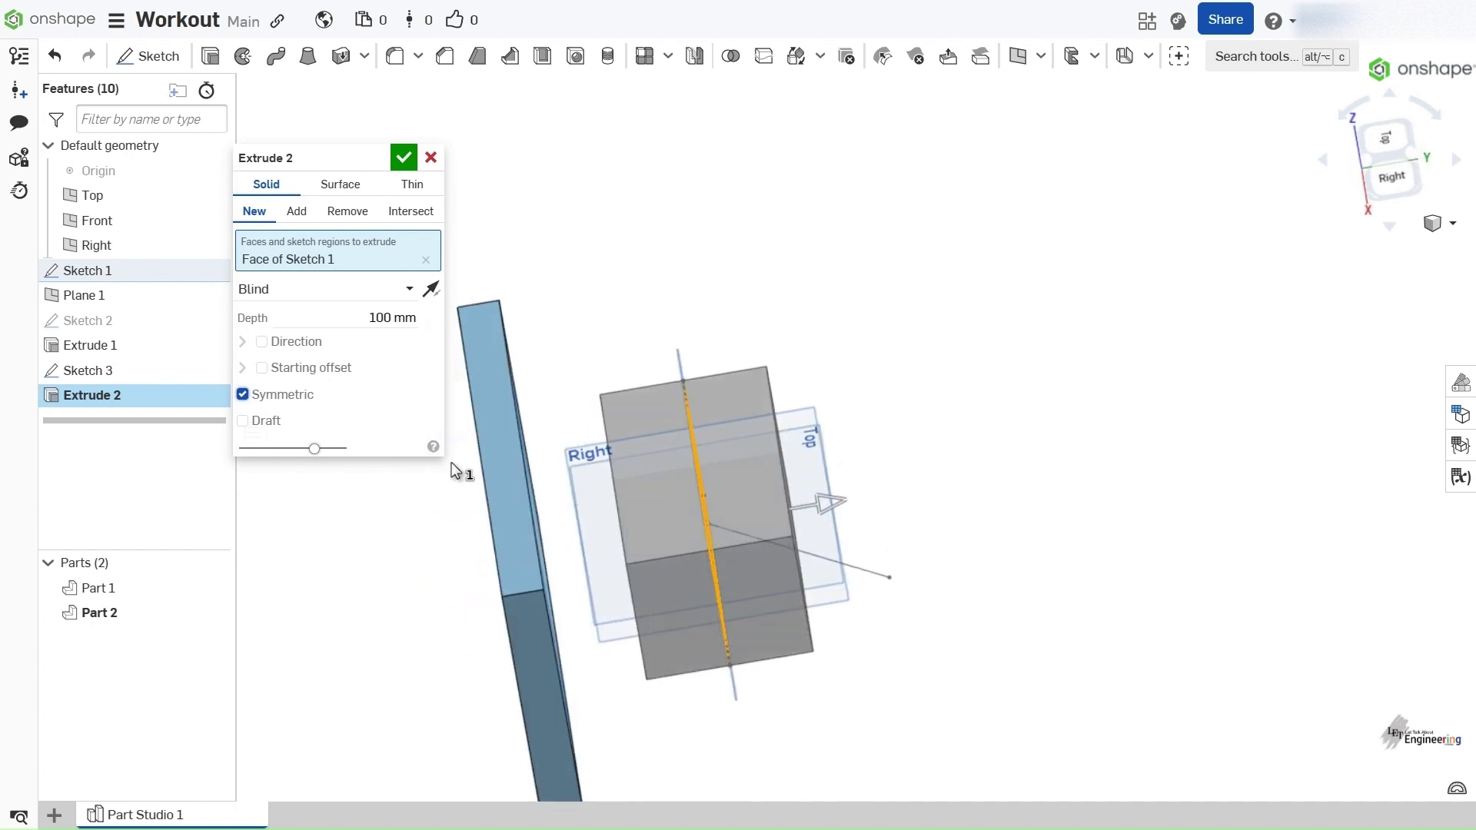
click(296, 398)
right_drag(828, 449, 660, 500)
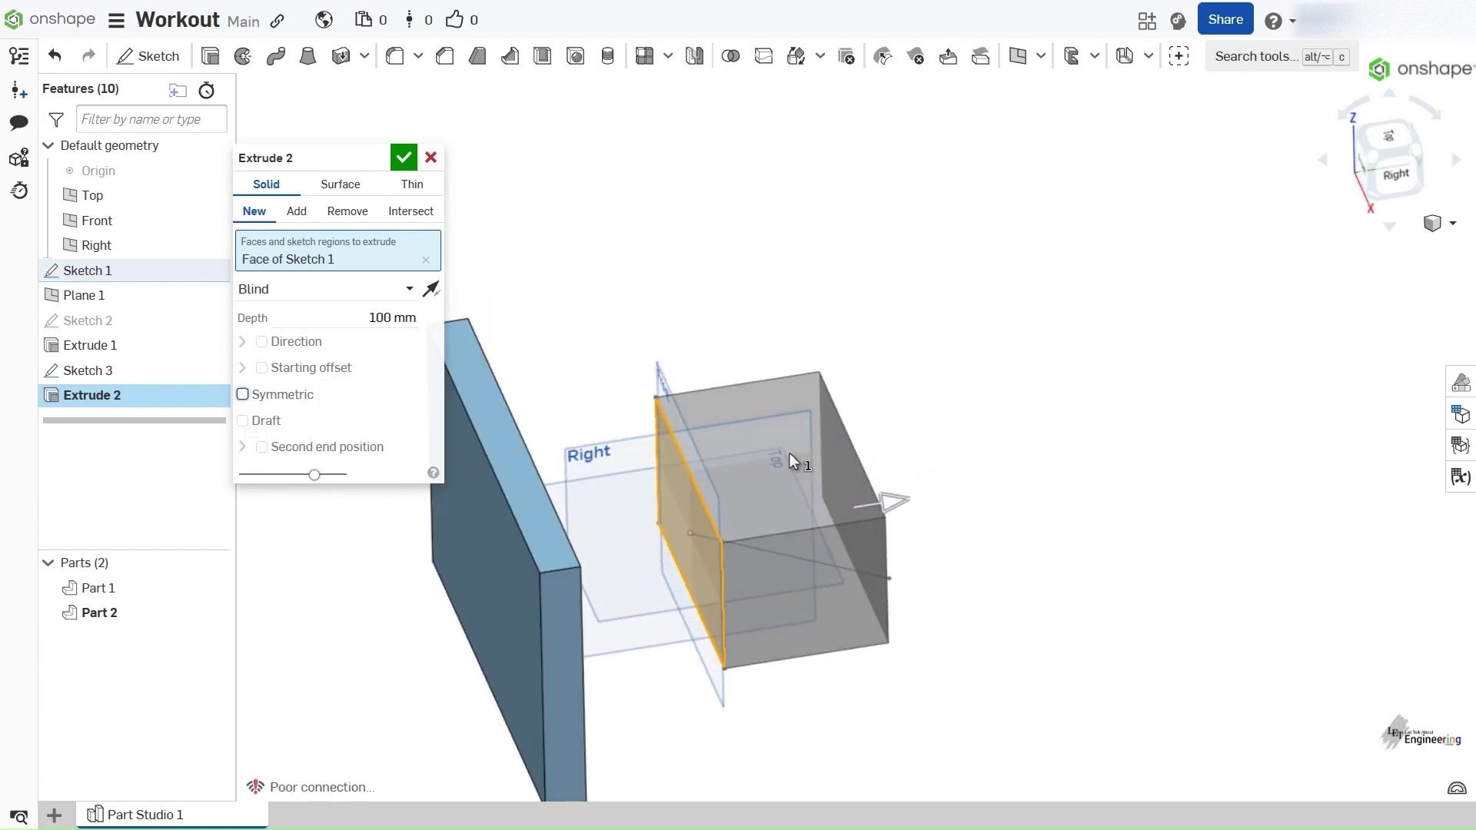
right_drag(682, 504, 666, 544)
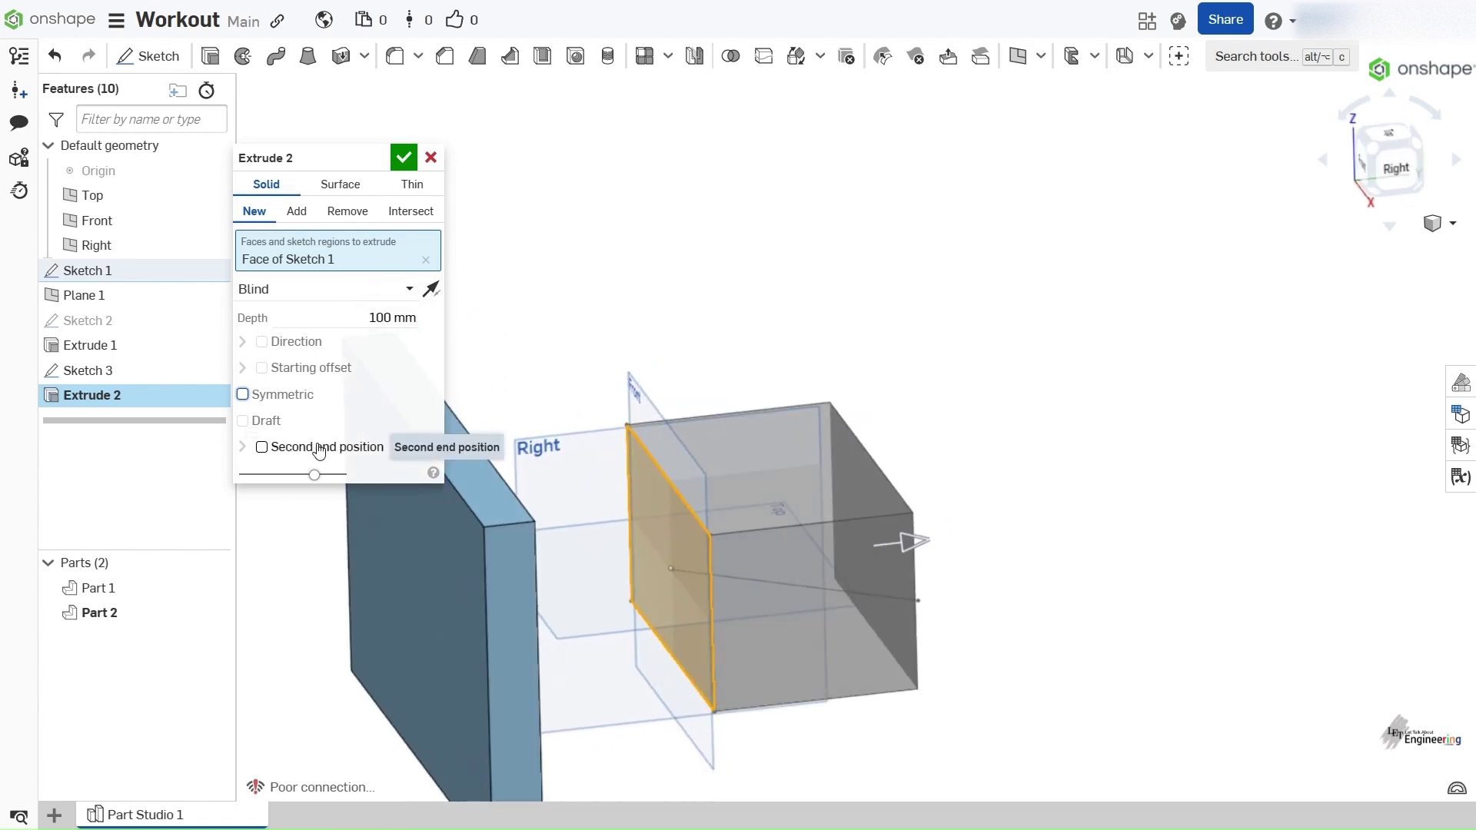
mouse_move(588, 547)
right_down()
mouse_move(632, 603)
mouse_move(579, 554)
right_up()
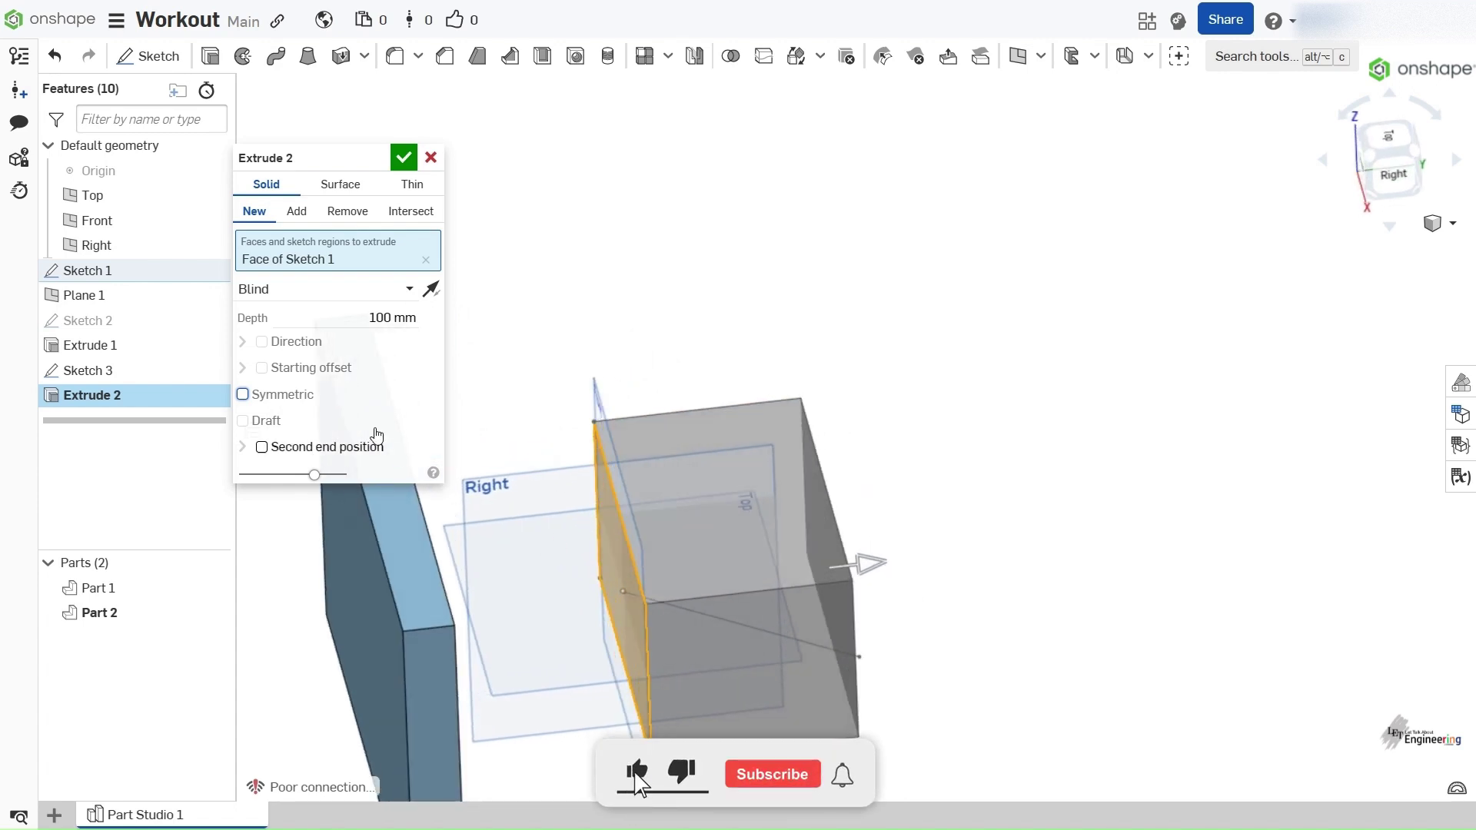
Add a Blind second end position to Extrude 2 and set its depth to 10 mm
click(353, 449)
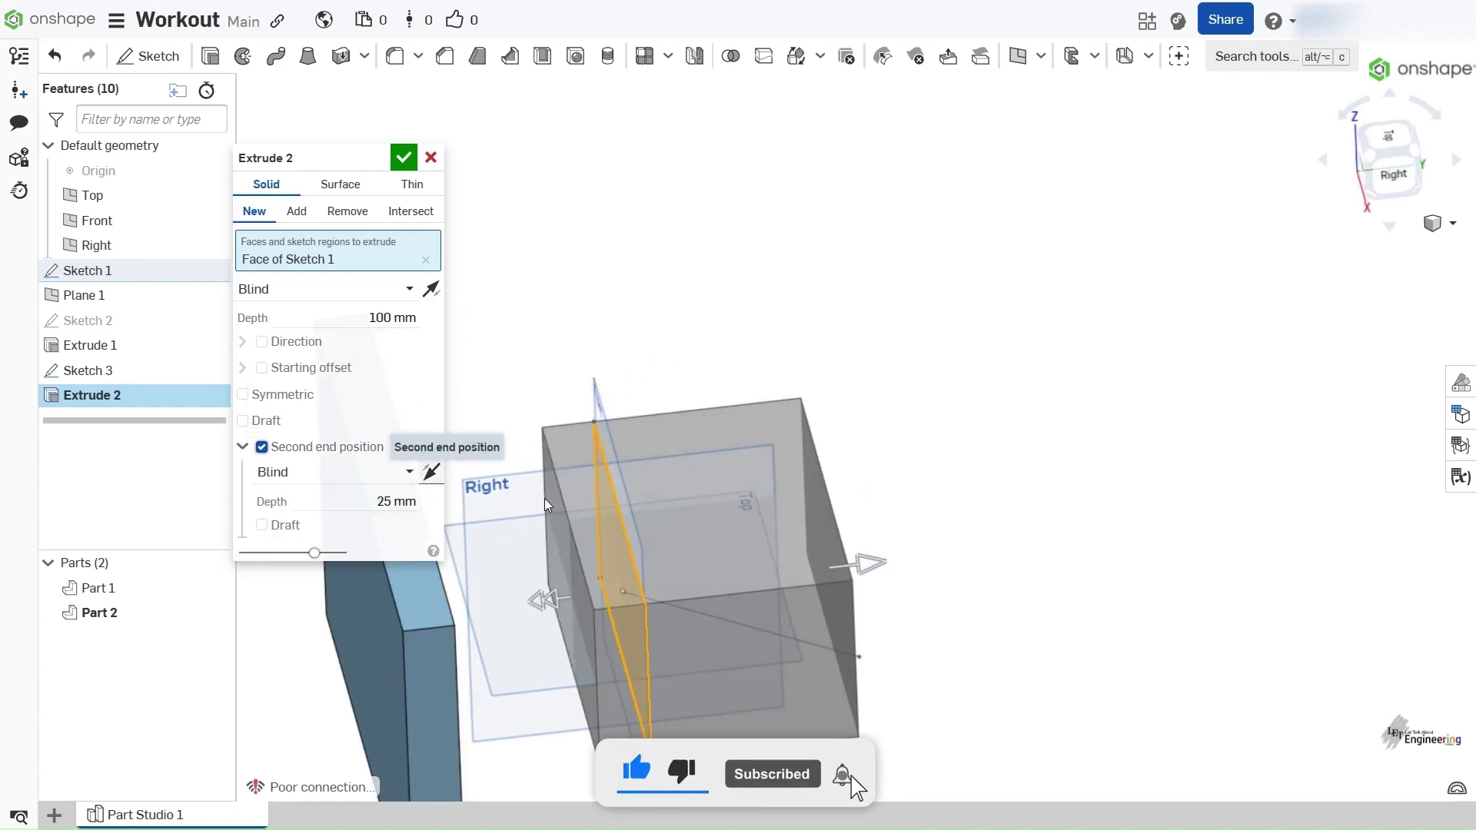
right_drag(526, 502, 697, 467)
click(355, 505)
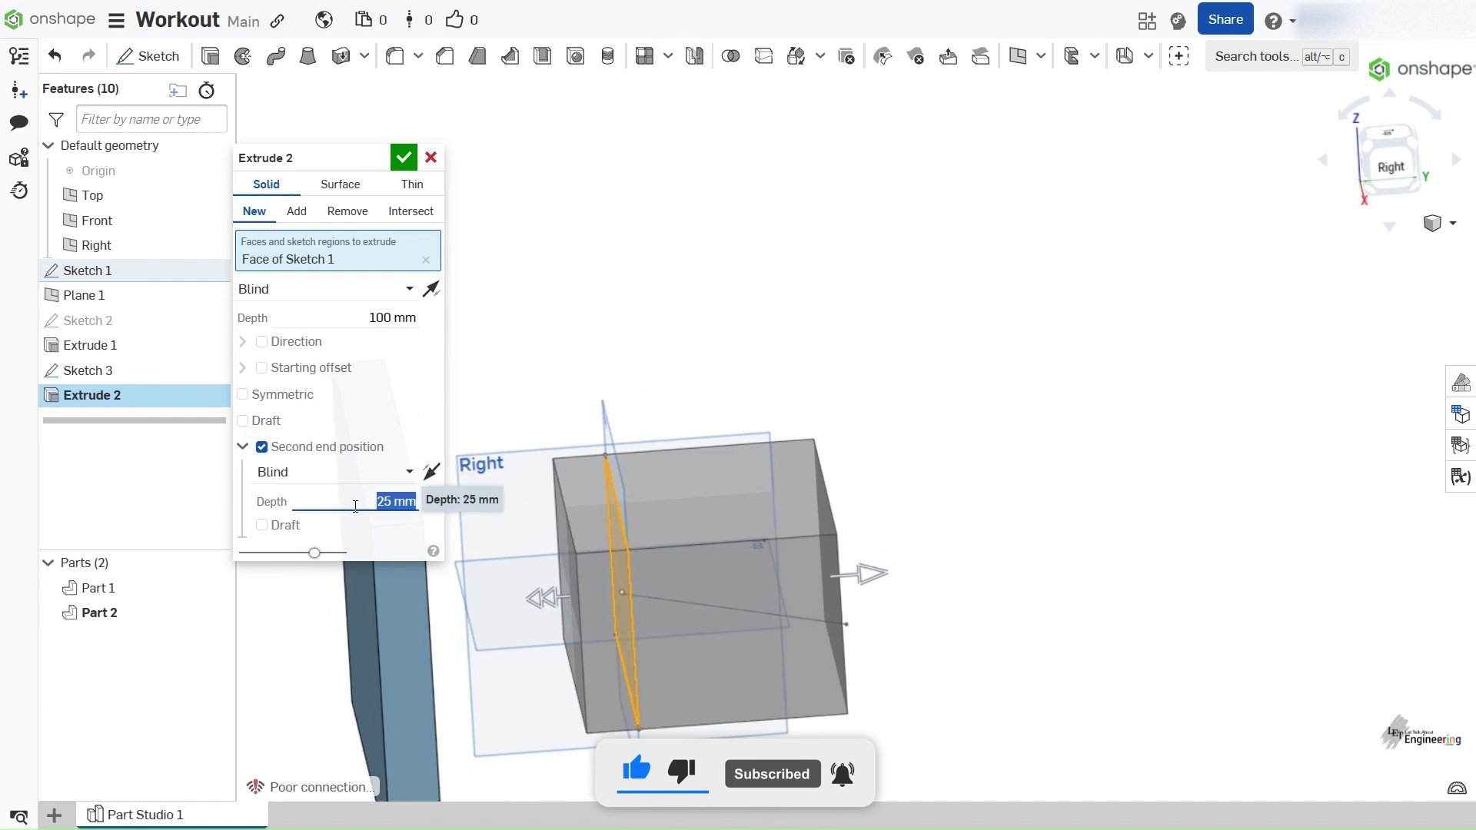
text(10)
key(Return)
right_drag(995, 531, 607, 544)
scroll(606, 543, down, 3)
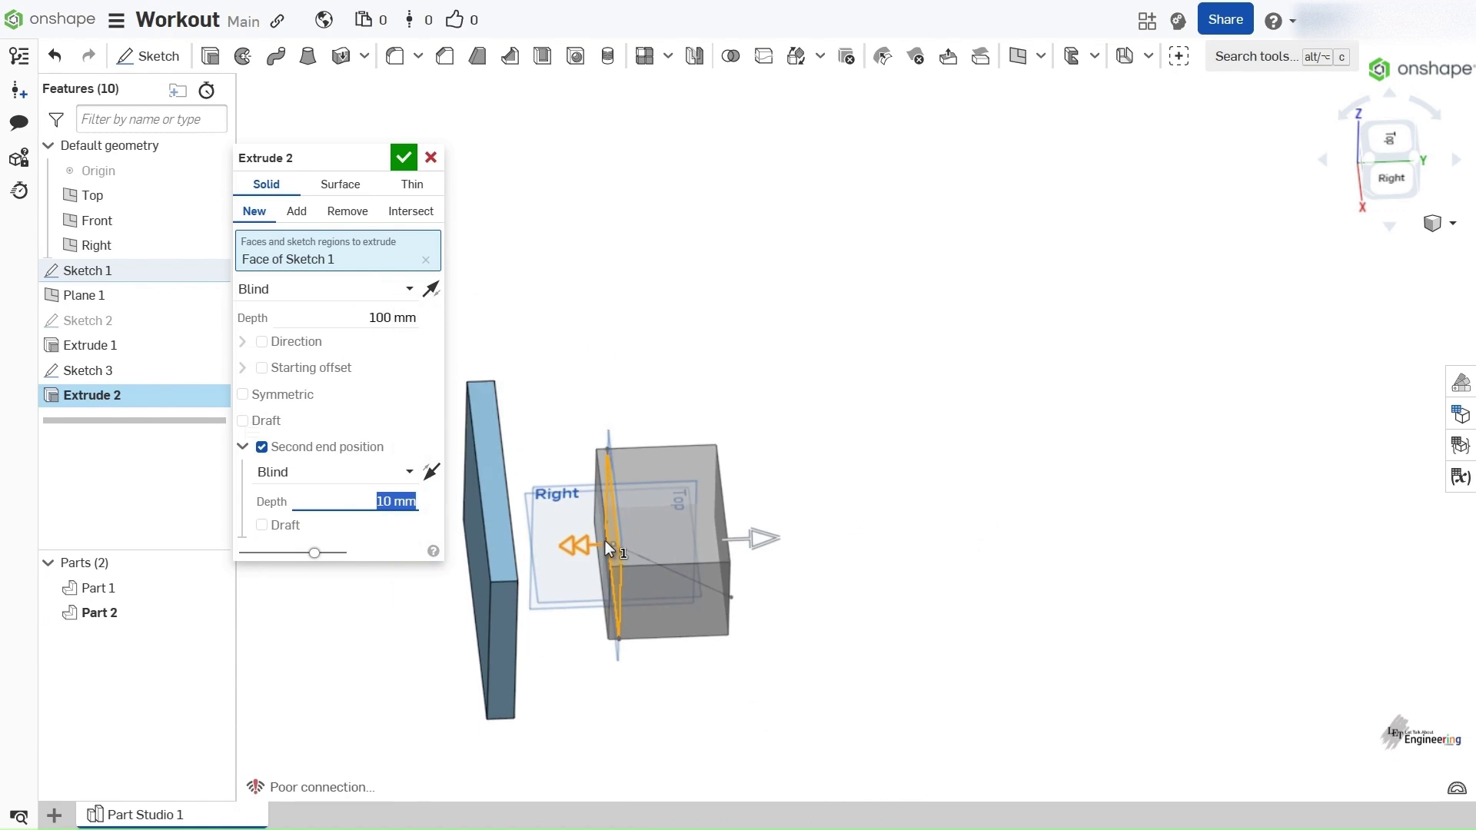
scroll(607, 540, up, 5)
mouse_move(607, 540)
right_down()
mouse_move(608, 513)
mouse_move(555, 509)
mouse_move(756, 544)
right_up()
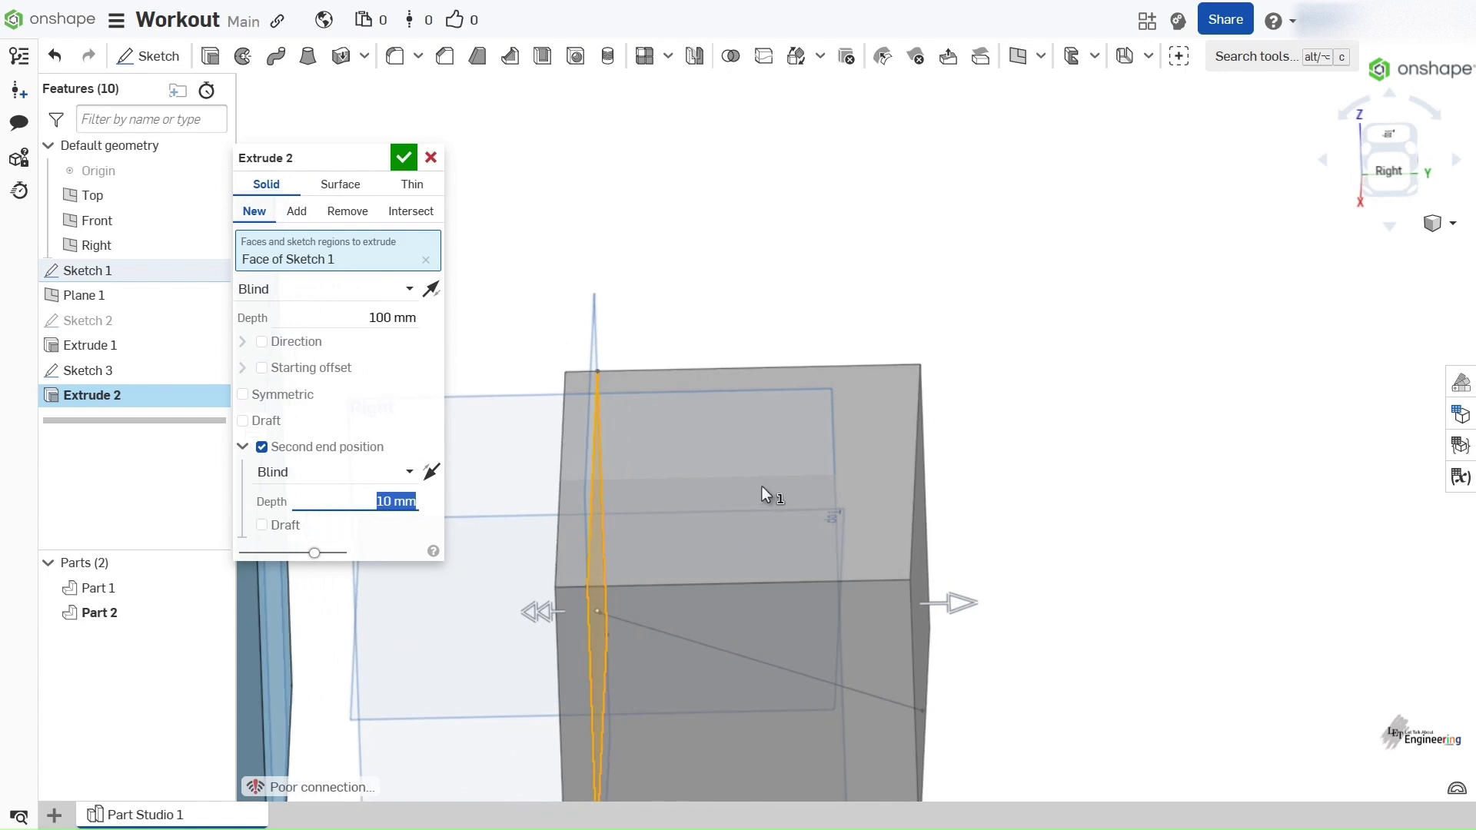
Add a draft to the second end position of Extrude 2 and set its angle to 10 degrees
right_drag(985, 485, 830, 473)
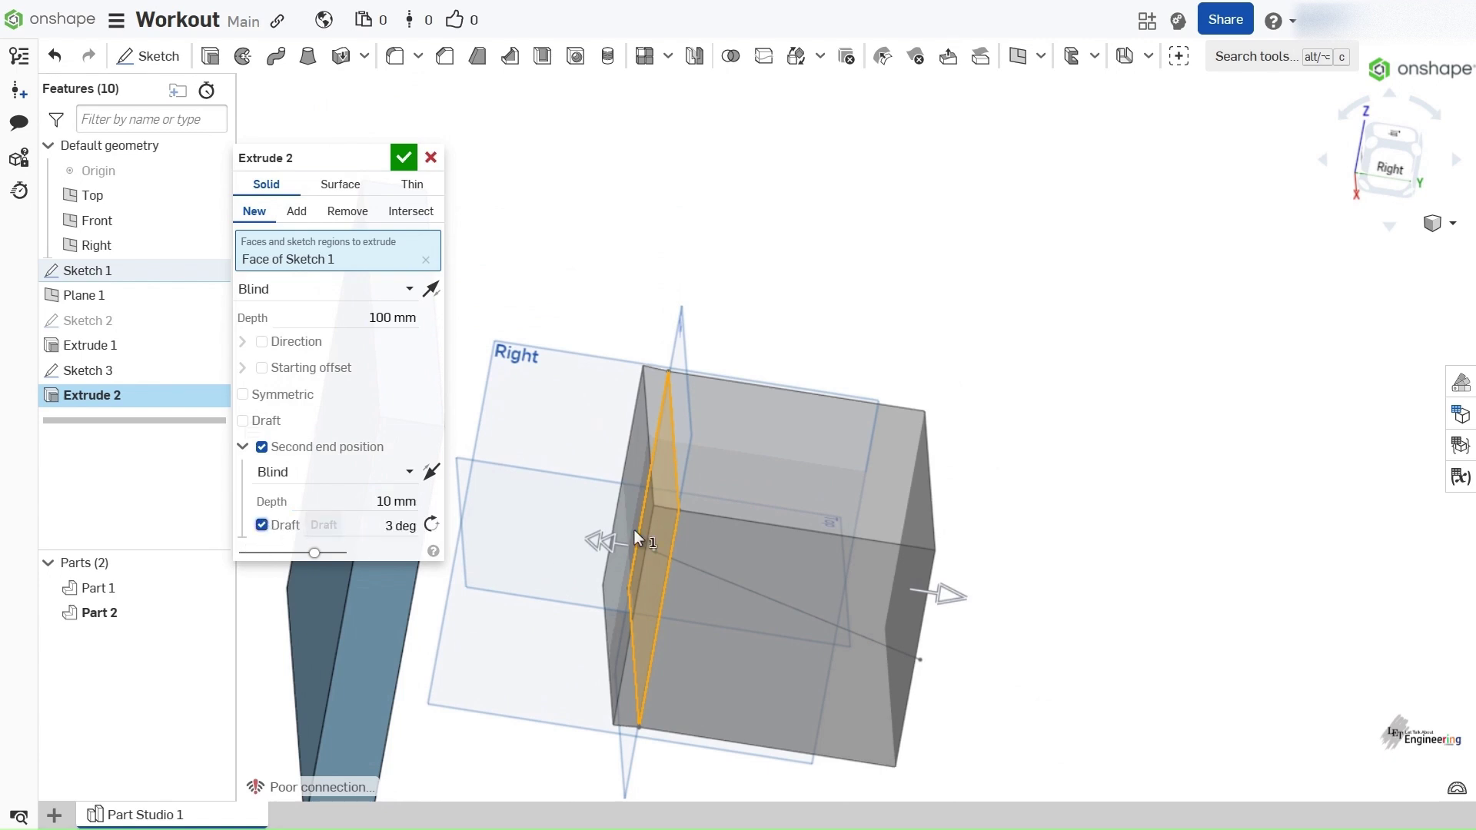
right_drag(674, 527, 723, 531)
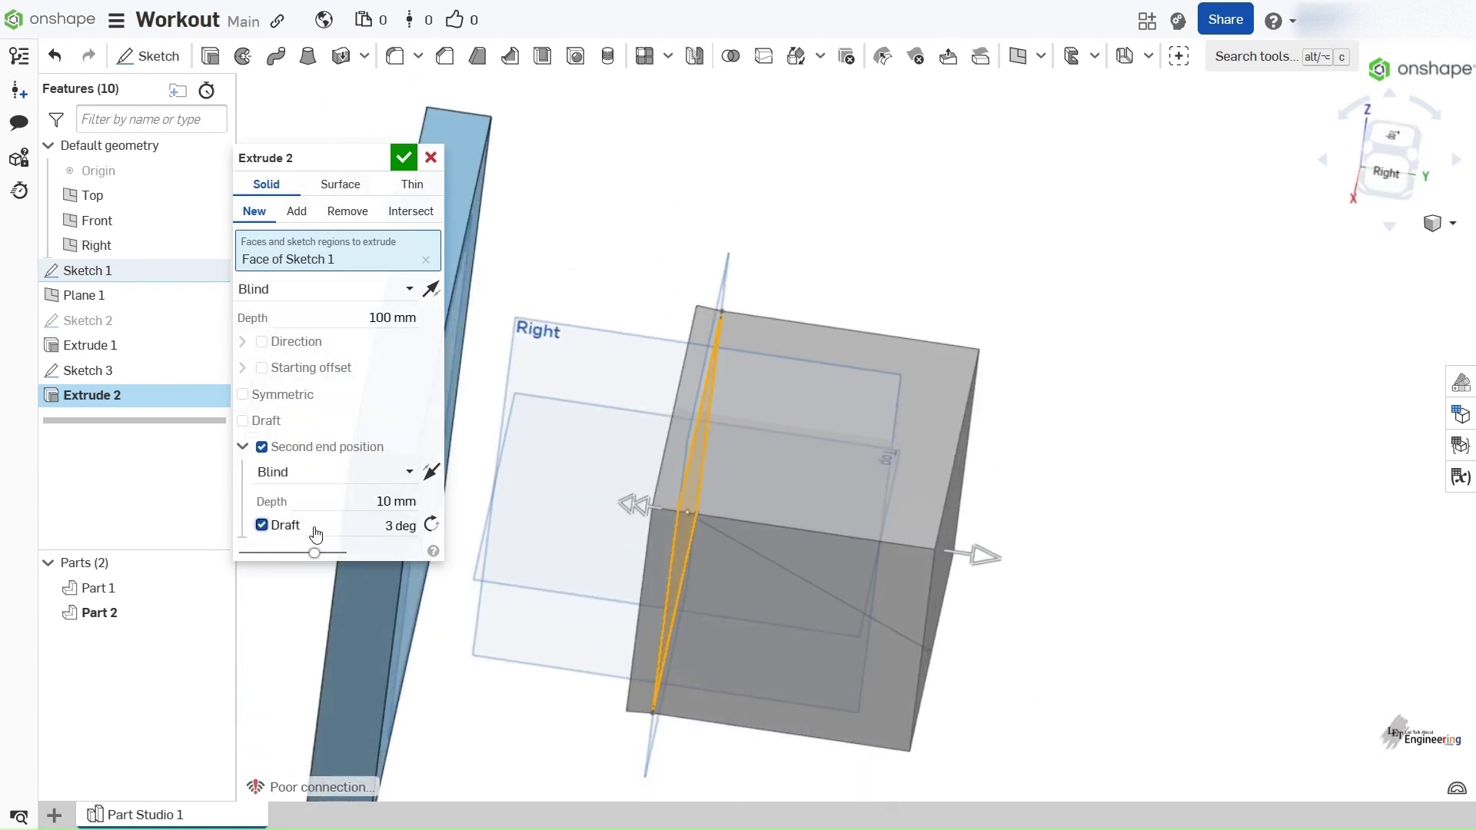
click(355, 523)
text(10)
key(Return)
right_drag(744, 555, 676, 467)
scroll(675, 514, up, 5)
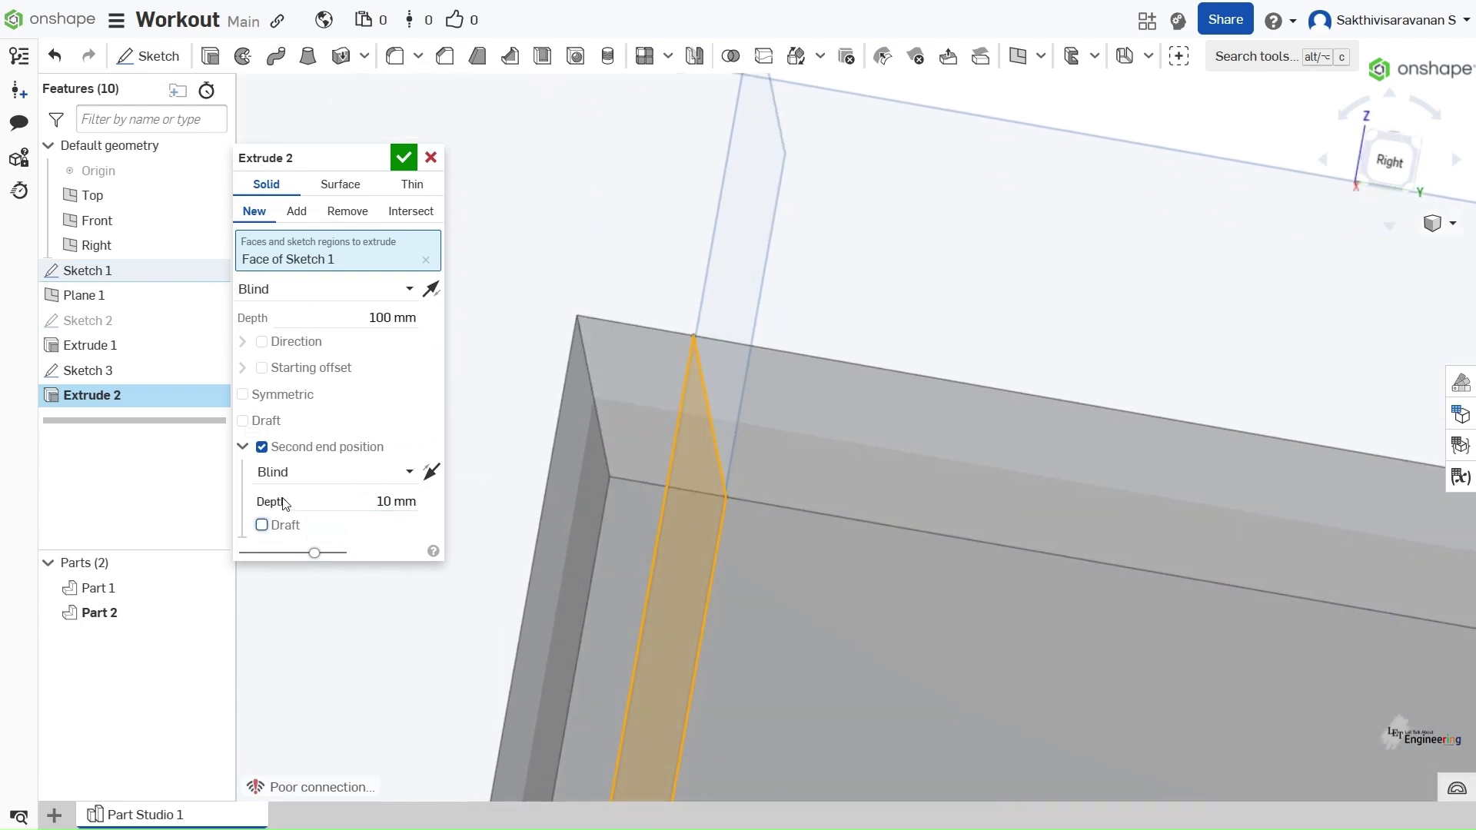
Turn off the second end position of Extrude 2 so the region extrudes to one side of its sketch plane only
click(261, 446)
scroll(727, 422, up, 5)
right_drag(726, 423, 708, 446)
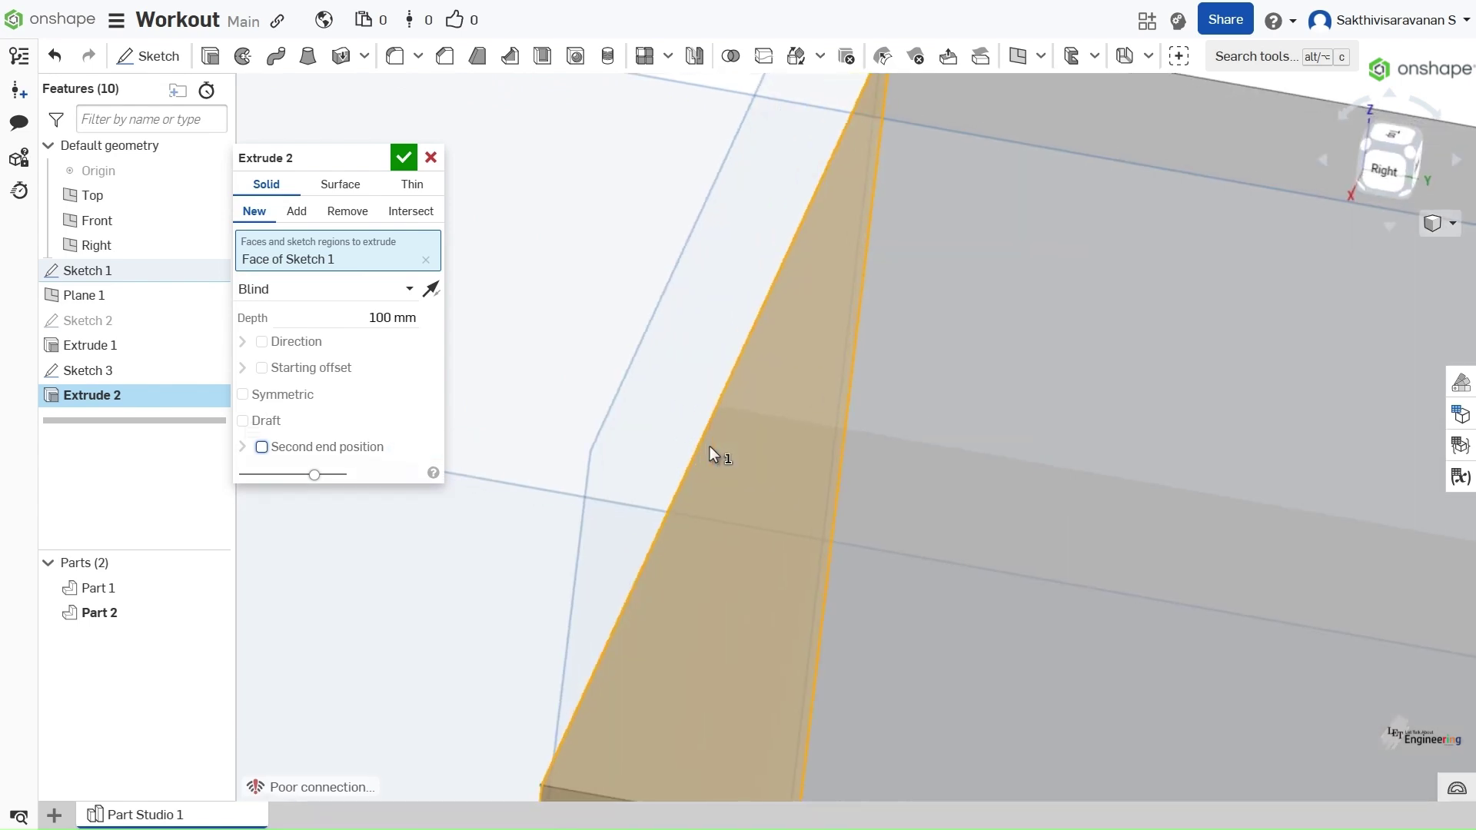
scroll(666, 430, down, 3)
scroll(666, 431, up, 3)
scroll(665, 431, down, 5)
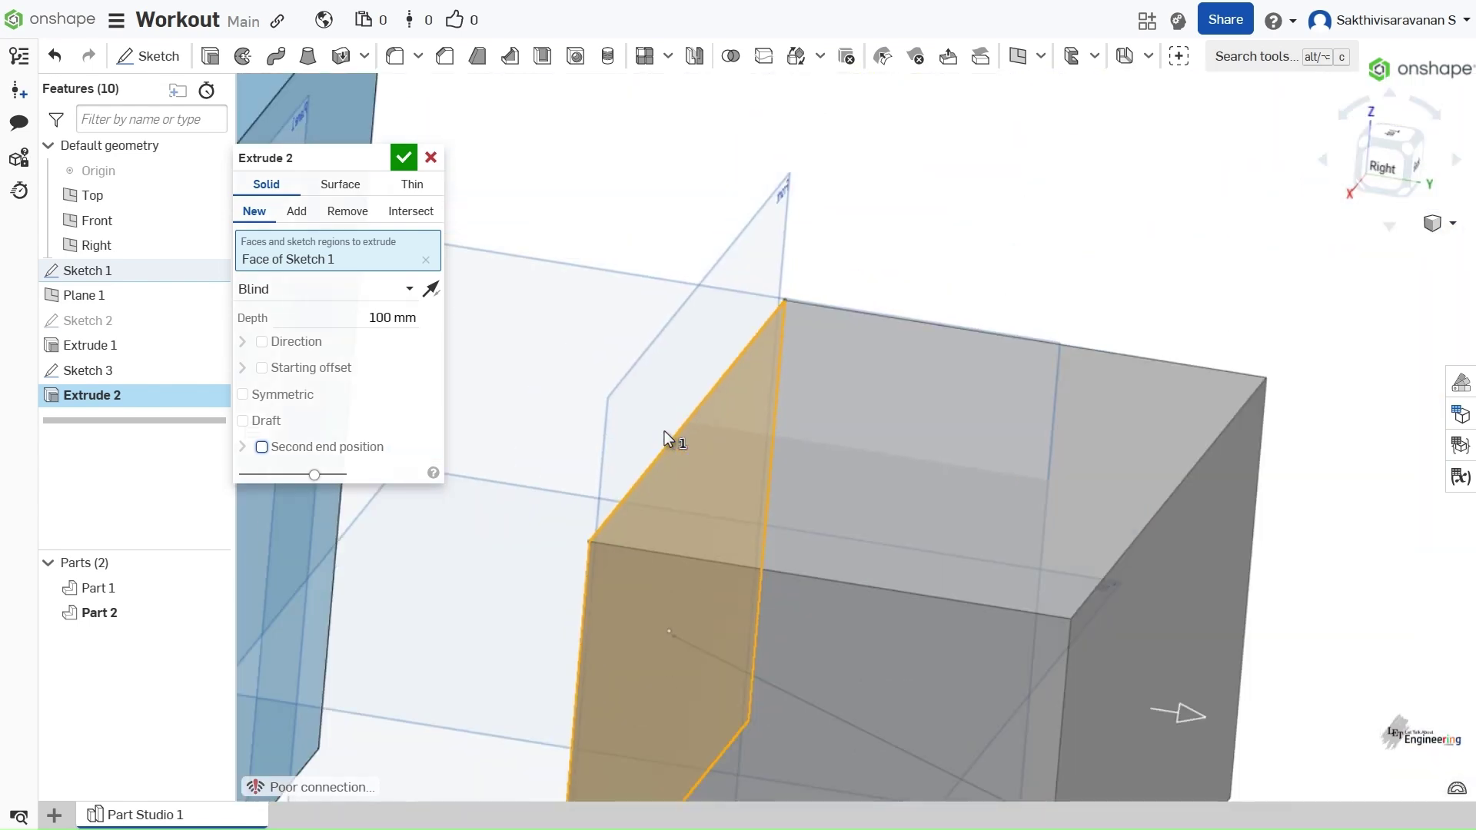